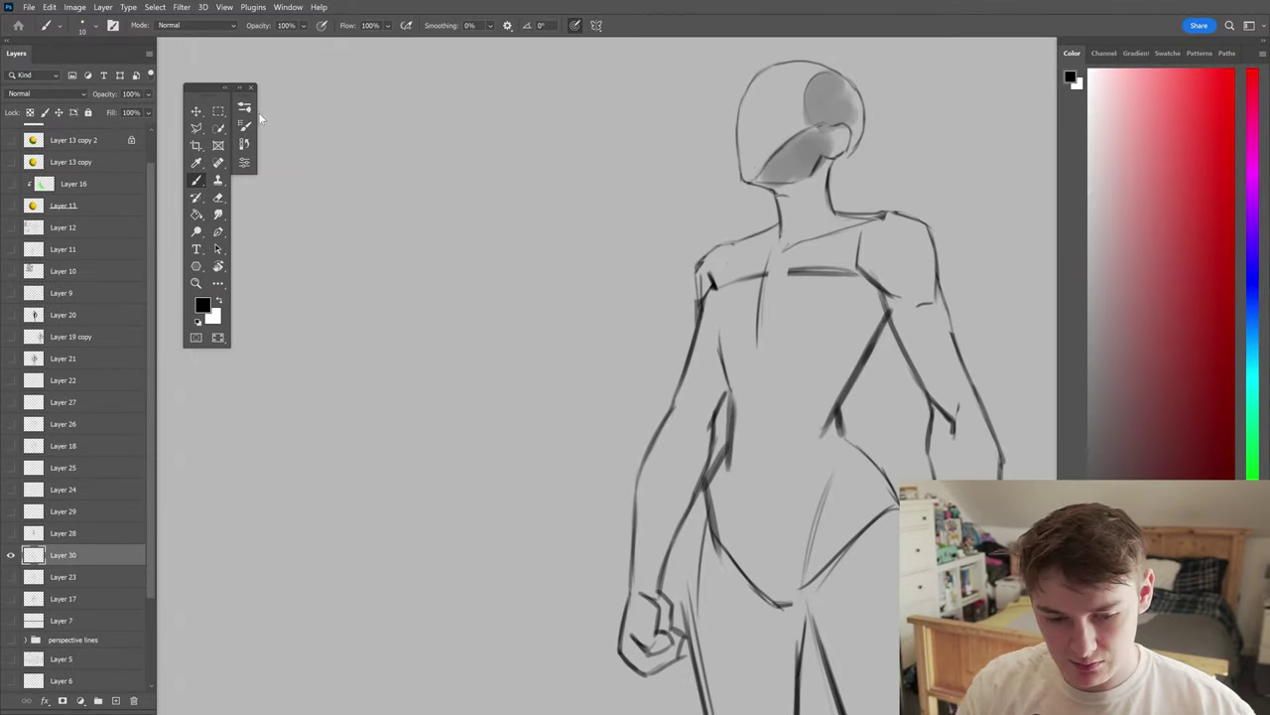
- Mirror the canvas back and forth to check the figure's proportions and head shape
{"action": "key", "text": "h"}
{"action": "key", "text": "h"}
{"action": "key", "text": "h"}
{"action": "key", "text": "h"}
{"action": "key", "text": "h"}
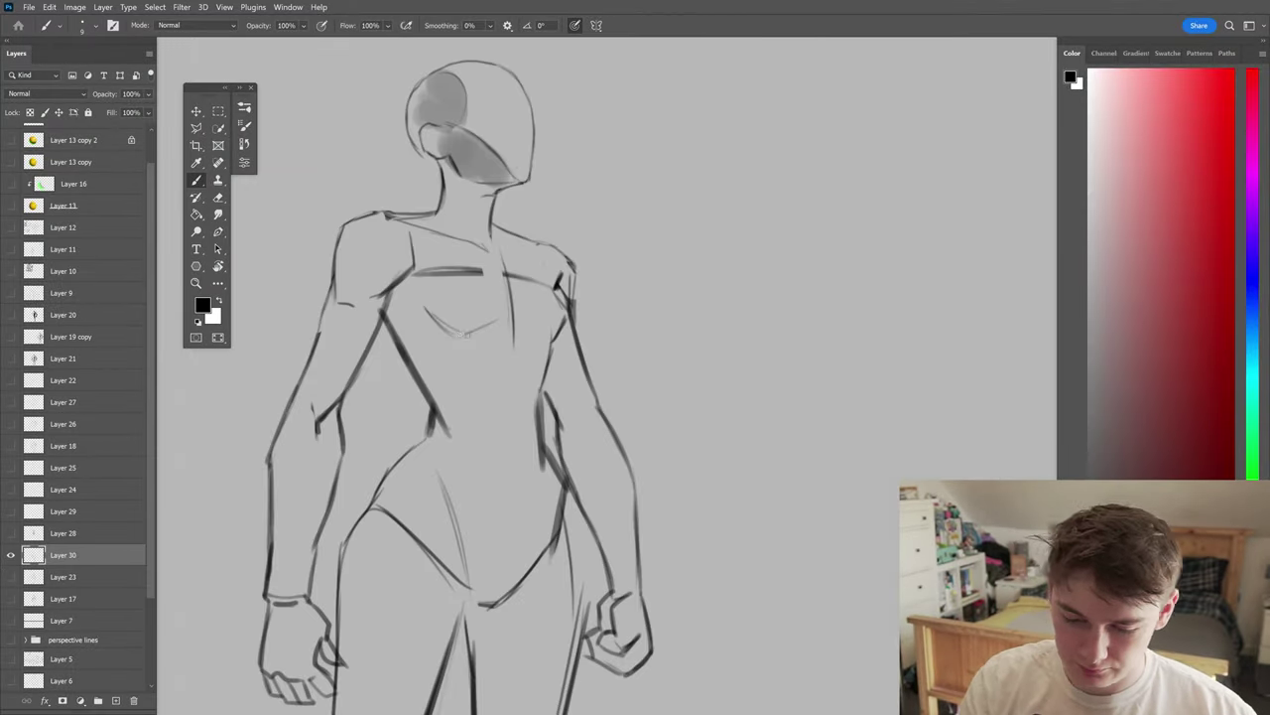
{"action": "key", "text": "h"}
{"action": "key", "text": "h"}
{"action": "key", "text": "h"}
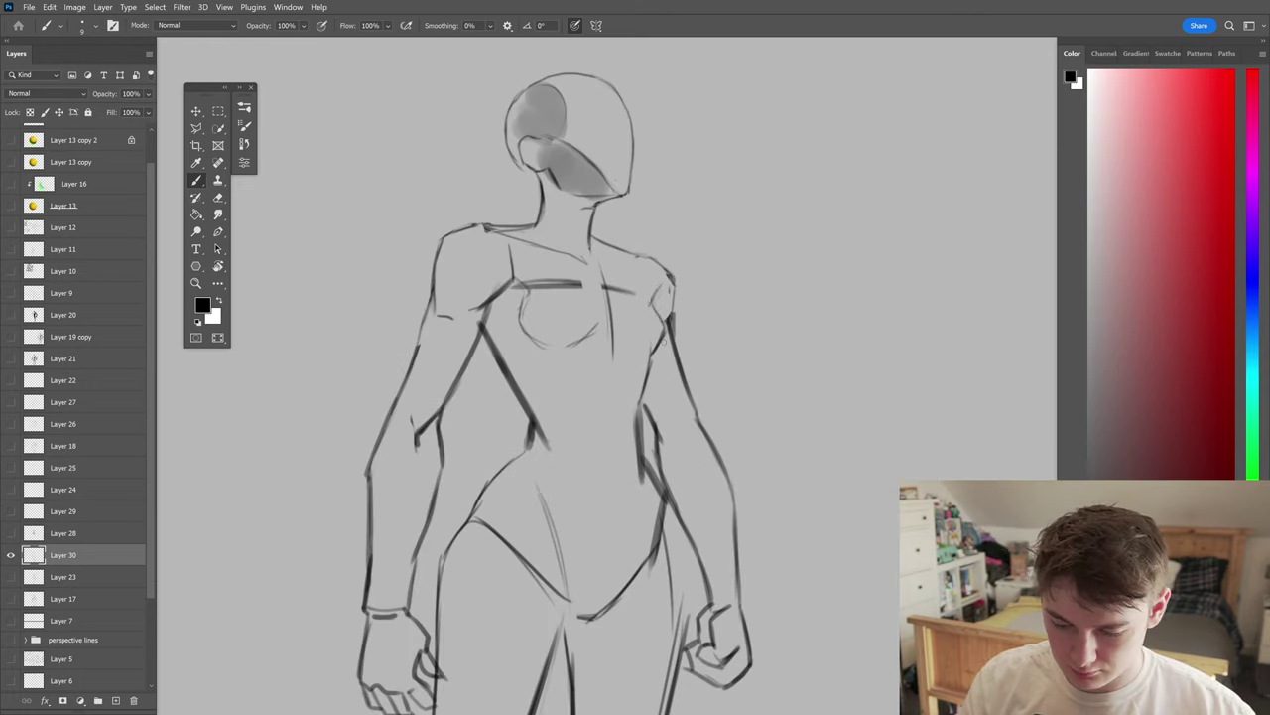
{"action": "key", "text": "h"}
{"action": "key", "text": "h"}
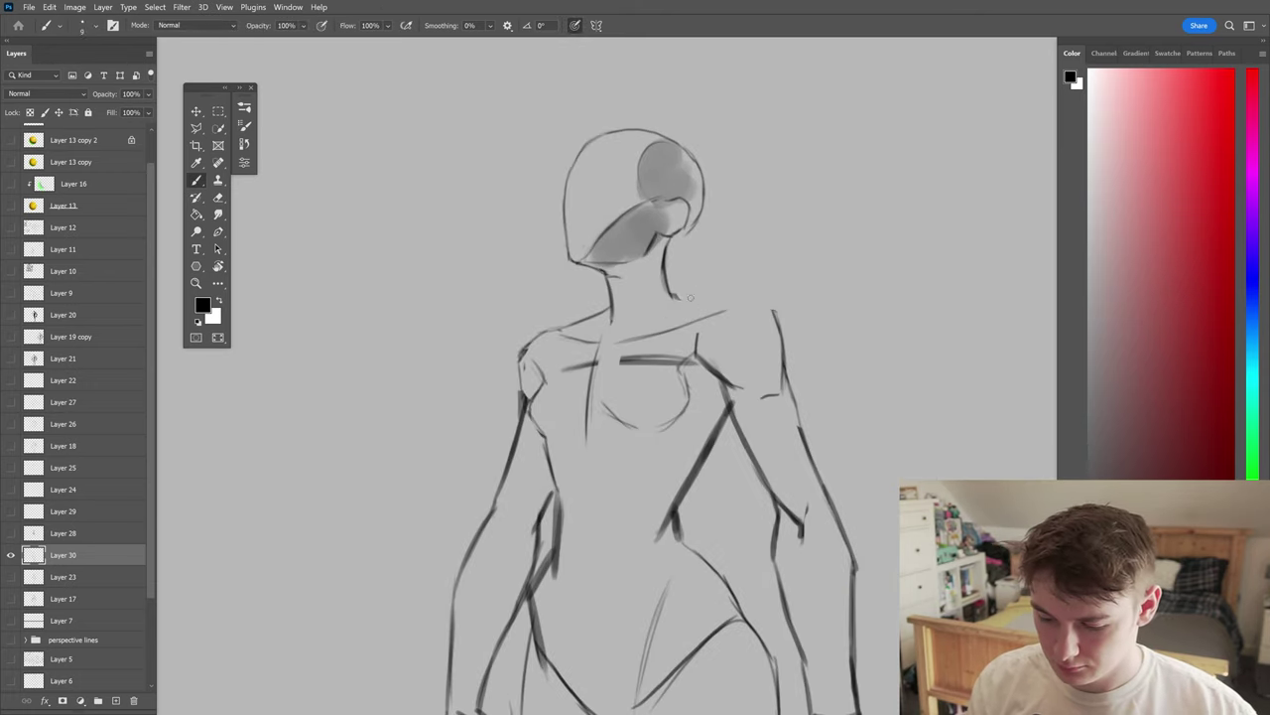
{"action": "key", "text": "h"}
{"action": "key", "text": "h"}
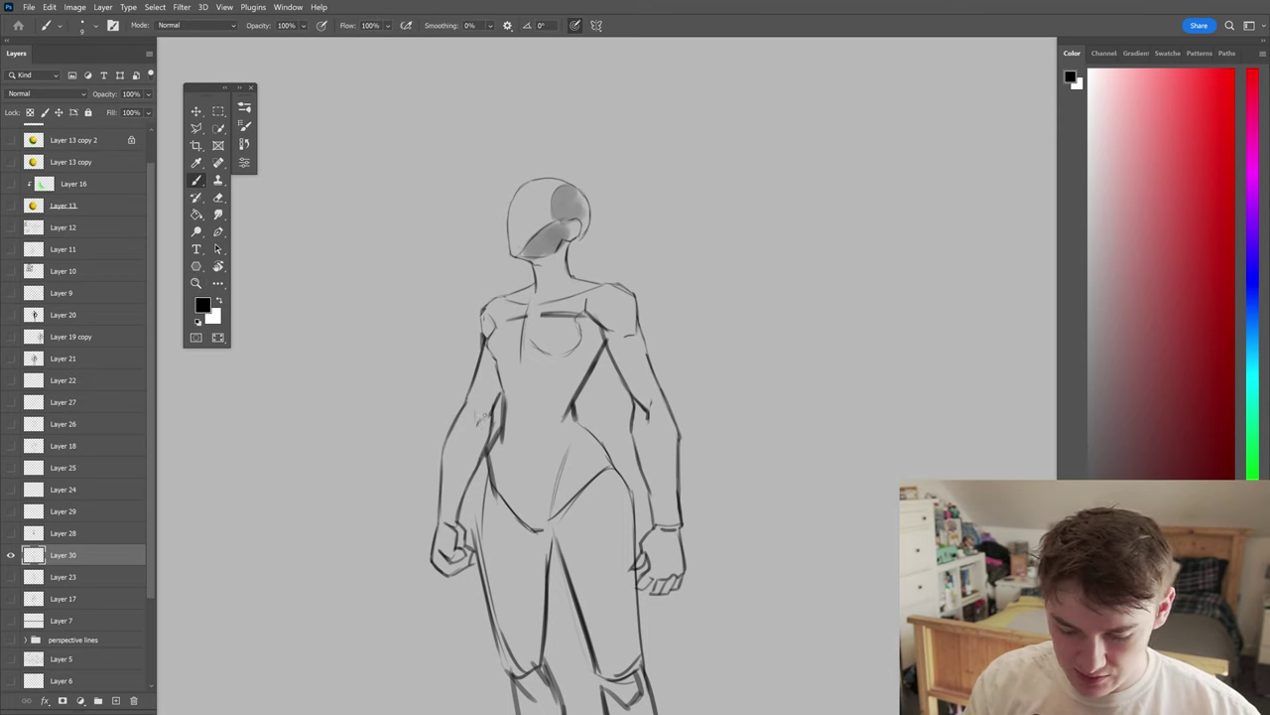
{"action": "scroll", "coordinate": [663, 346], "scroll_direction": "up", "scroll_amount": 5}
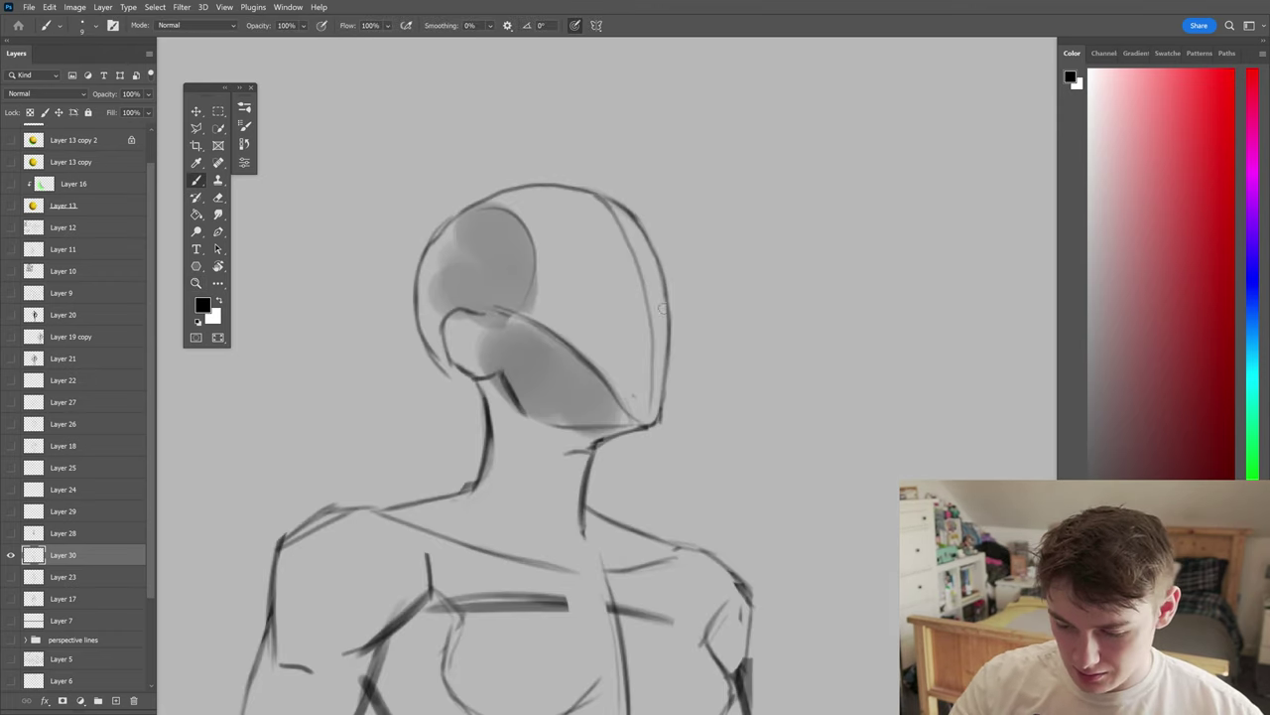
{"action": "key", "text": "h"}
{"action": "key", "text": "h"}
{"action": "scroll", "coordinate": [708, 375], "scroll_direction": "up", "scroll_amount": 4}
{"action": "key", "text": "h"}
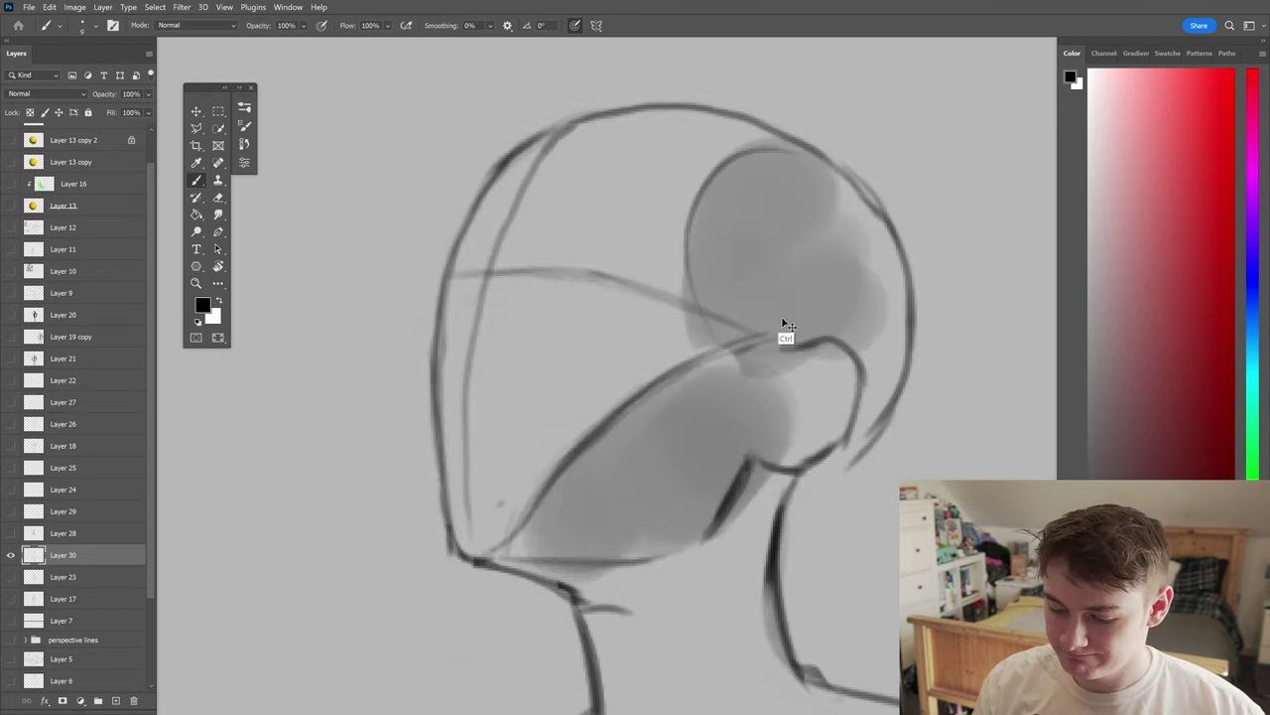
{"action": "scroll", "coordinate": [680, 369], "scroll_direction": "down", "scroll_amount": 3}
{"action": "key", "text": "h"}
{"action": "key", "text": "h"}
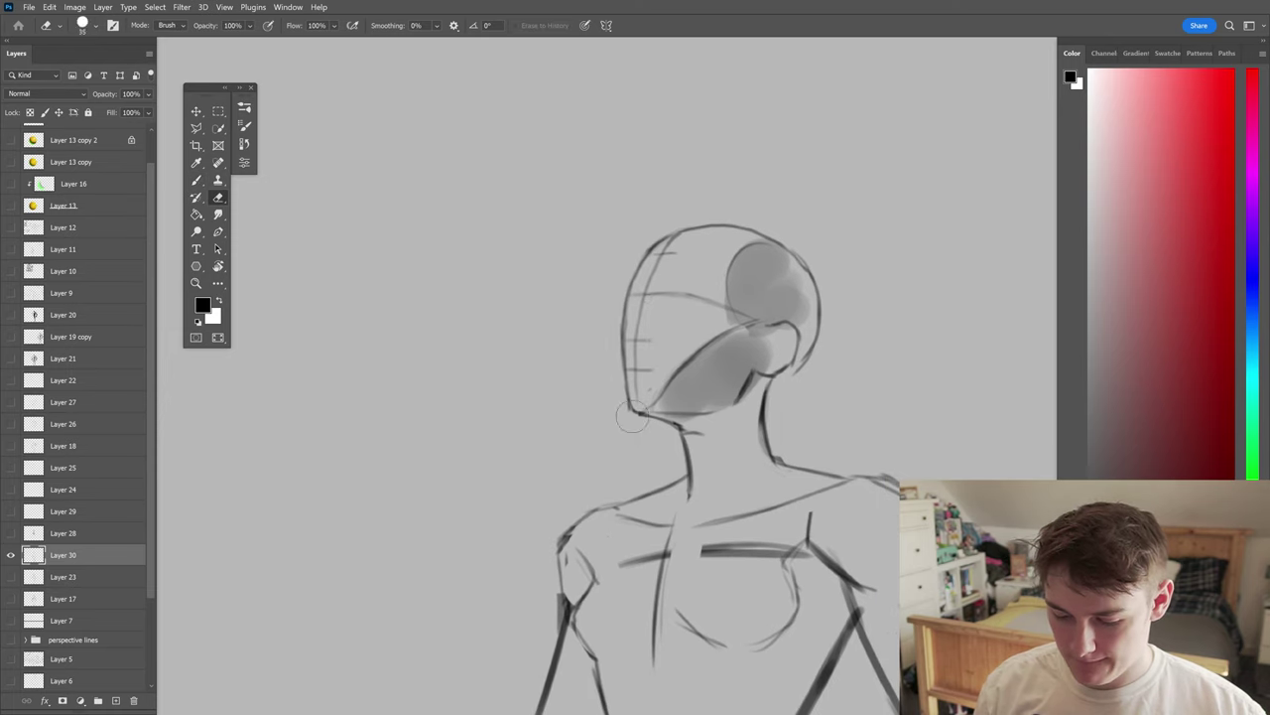
{"action": "scroll", "coordinate": [754, 390], "scroll_direction": "up", "scroll_amount": 3}
{"action": "key", "text": "h"}
{"action": "key", "text": "h"}
{"action": "key", "text": "h"}
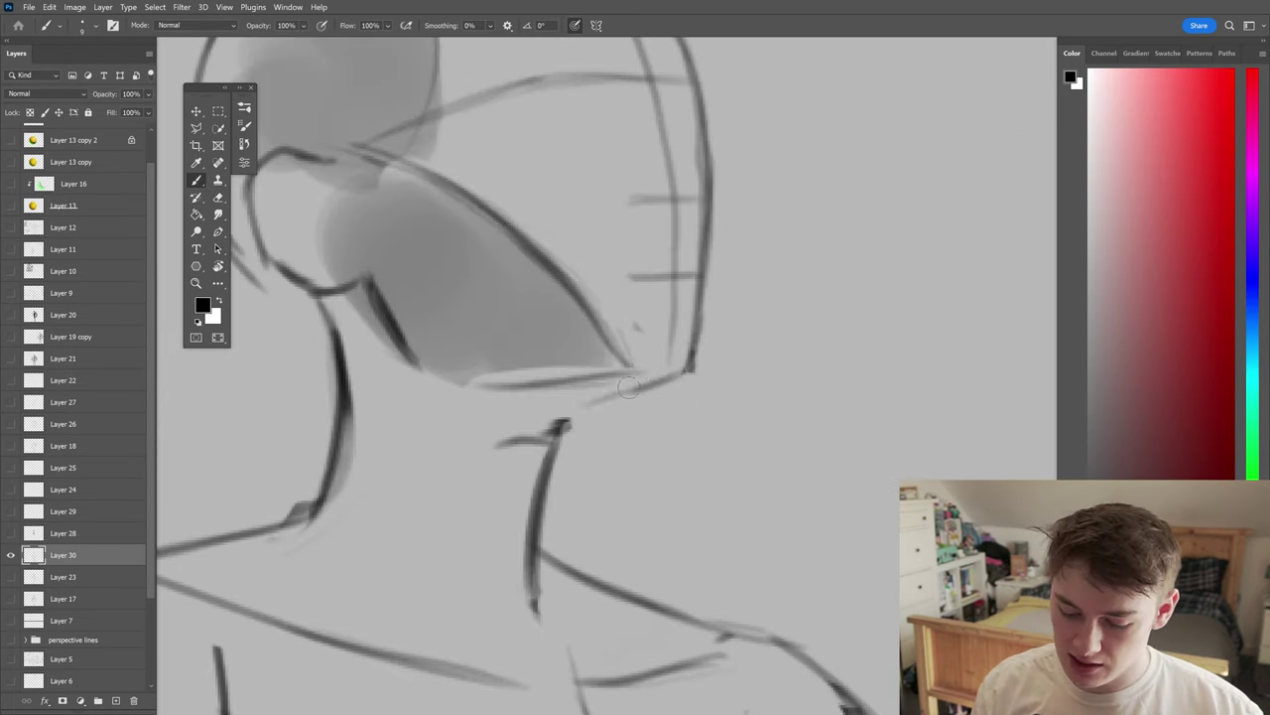
- Zoom in on the head with the canvas in normal orientation, ready to draw with the Brush
{"action": "key", "text": "h"}
{"action": "key", "text": "z"}
{"action": "scroll", "coordinate": [764, 377], "scroll_direction": "down", "scroll_amount": 5}
{"action": "scroll", "coordinate": [771, 369], "scroll_direction": "up", "scroll_amount": 3}
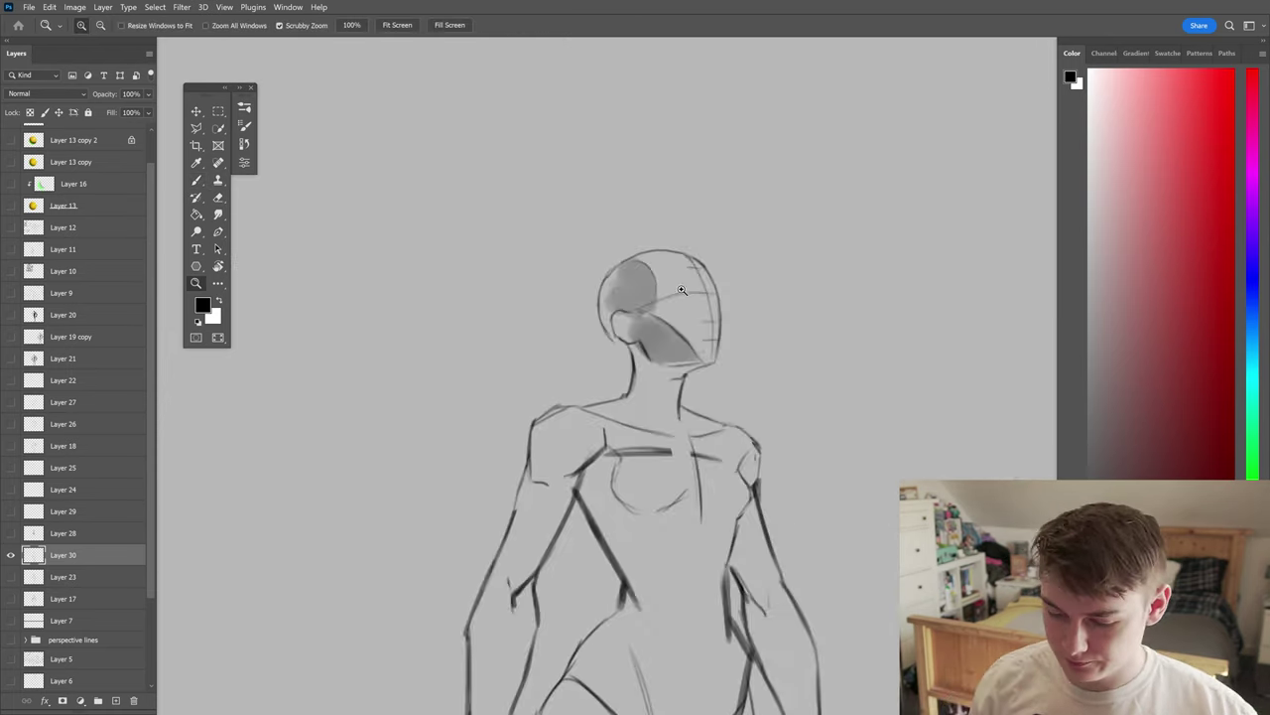
{"action": "key", "text": "h"}
{"action": "scroll", "coordinate": [732, 311], "scroll_direction": "up", "scroll_amount": 1}
{"action": "key", "text": "h"}
{"action": "key", "text": "b"}
{"action": "scroll", "coordinate": [867, 485], "scroll_direction": "down", "scroll_amount": 1}
- Draw the front edge of the face and the eye strokes, mirroring to check
{"action": "left_click_drag", "start_coordinate": [711, 367], "coordinate": [682, 425]}
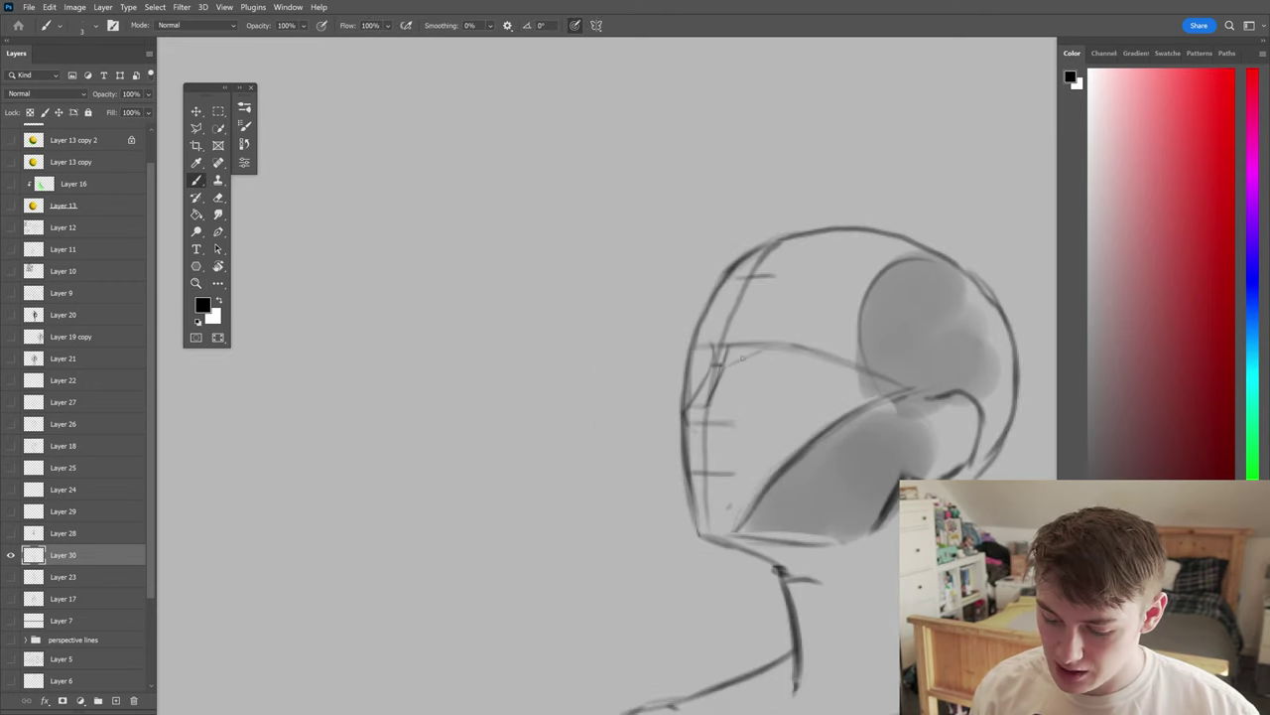
{"action": "left_click_drag", "start_coordinate": [737, 349], "coordinate": [767, 343]}
{"action": "key", "text": "h"}
{"action": "key", "text": "h"}
{"action": "left_click_drag", "start_coordinate": [757, 401], "coordinate": [810, 391]}
{"action": "key", "text": "h"}
- Sketch the small nose strokes and extra head details, checking the face mirrored
{"action": "key", "text": "h"}
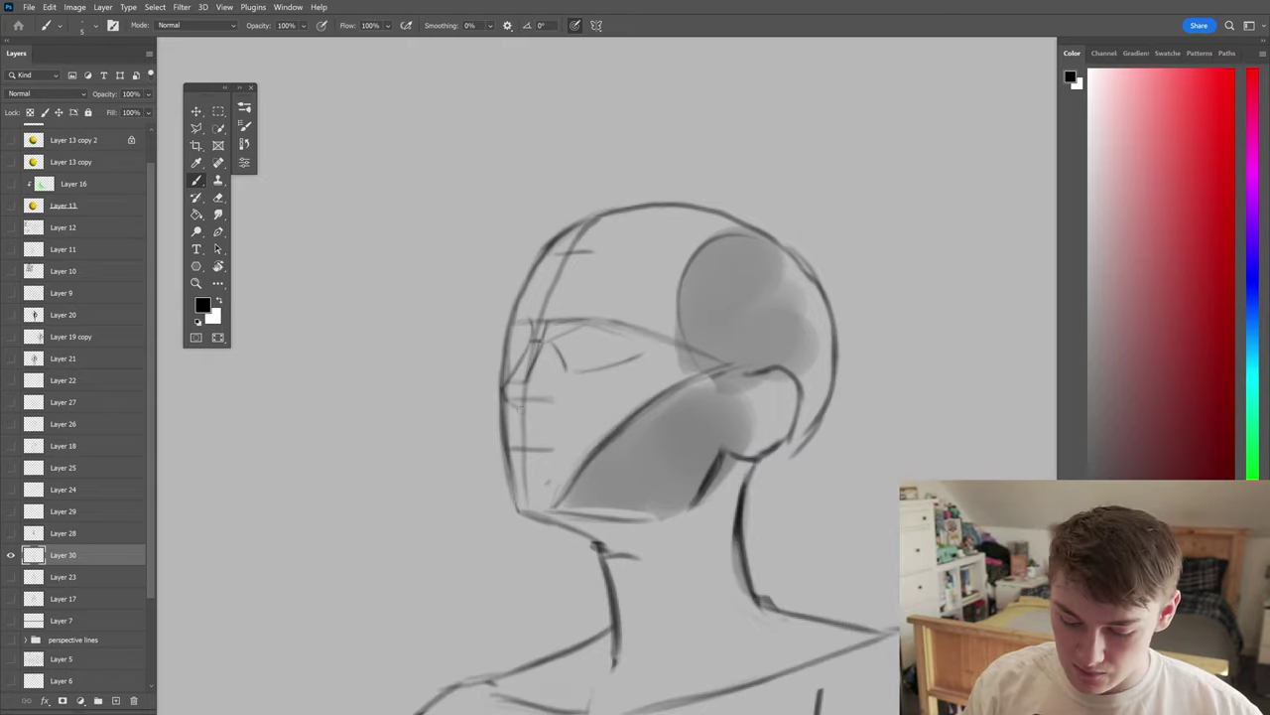
{"action": "key", "text": "h"}
{"action": "mouse_move", "coordinate": [716, 387]}
{"action": "left_mouse_down"}
{"action": "mouse_move", "coordinate": [732, 411]}
{"action": "mouse_move", "coordinate": [740, 393]}
{"action": "left_mouse_up"}
{"action": "key", "text": "h"}
{"action": "key", "text": "h"}
{"action": "key", "text": "h"}
{"action": "scroll", "coordinate": [729, 387], "scroll_direction": "up", "scroll_amount": 1}
{"action": "key", "text": "h"}
{"action": "key", "text": "h"}
{"action": "scroll", "coordinate": [894, 397], "scroll_direction": "down", "scroll_amount": 1}
{"action": "mouse_move", "coordinate": [840, 290]}
{"action": "left_mouse_down"}
{"action": "mouse_move", "coordinate": [826, 330]}
{"action": "mouse_move", "coordinate": [886, 277]}
{"action": "left_mouse_up"}
{"action": "key", "text": "h"}
{"action": "scroll", "coordinate": [738, 353], "scroll_direction": "down", "scroll_amount": 1}
{"action": "key", "text": "h"}
{"action": "key", "text": "z"}
{"action": "scroll", "coordinate": [738, 353], "scroll_direction": "down", "scroll_amount": 1}
{"action": "key", "text": "h"}
{"action": "scroll", "coordinate": [738, 352], "scroll_direction": "up", "scroll_amount": 2}
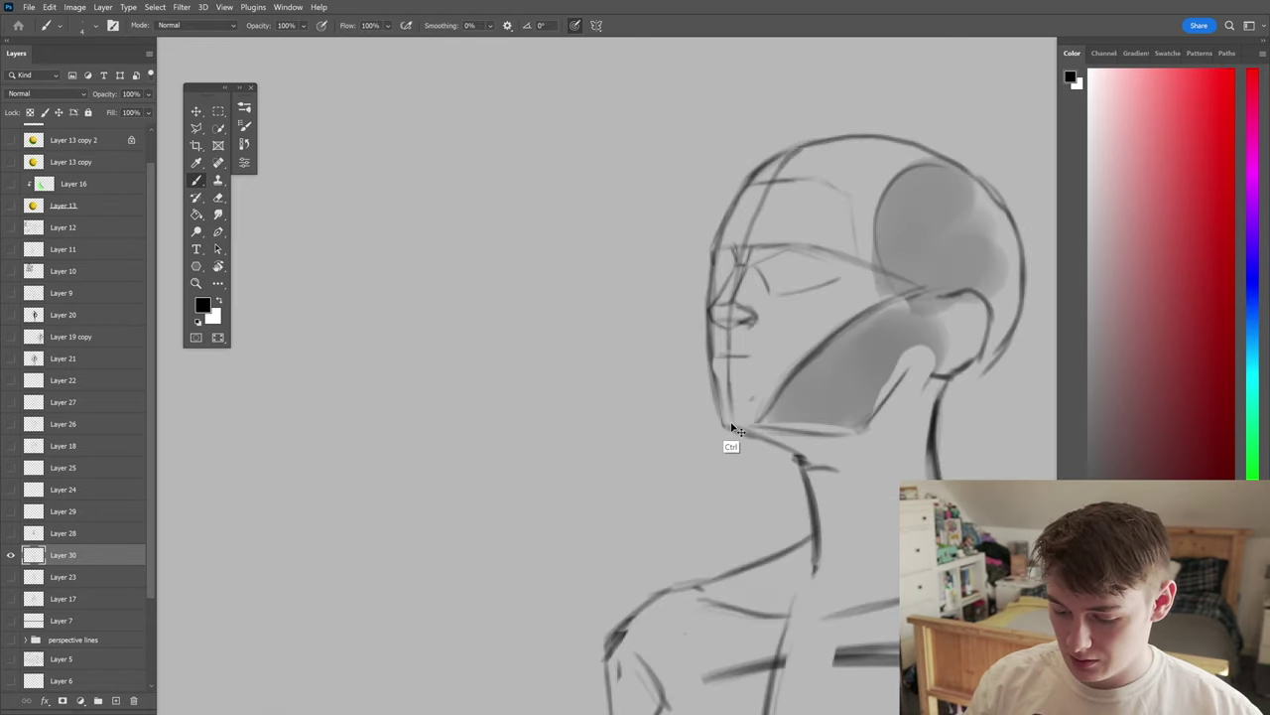
{"action": "key", "text": "b"}
{"action": "scroll", "coordinate": [745, 487], "scroll_direction": "down", "scroll_amount": 1}
{"action": "scroll", "coordinate": [745, 488], "scroll_direction": "down", "scroll_amount": 2}
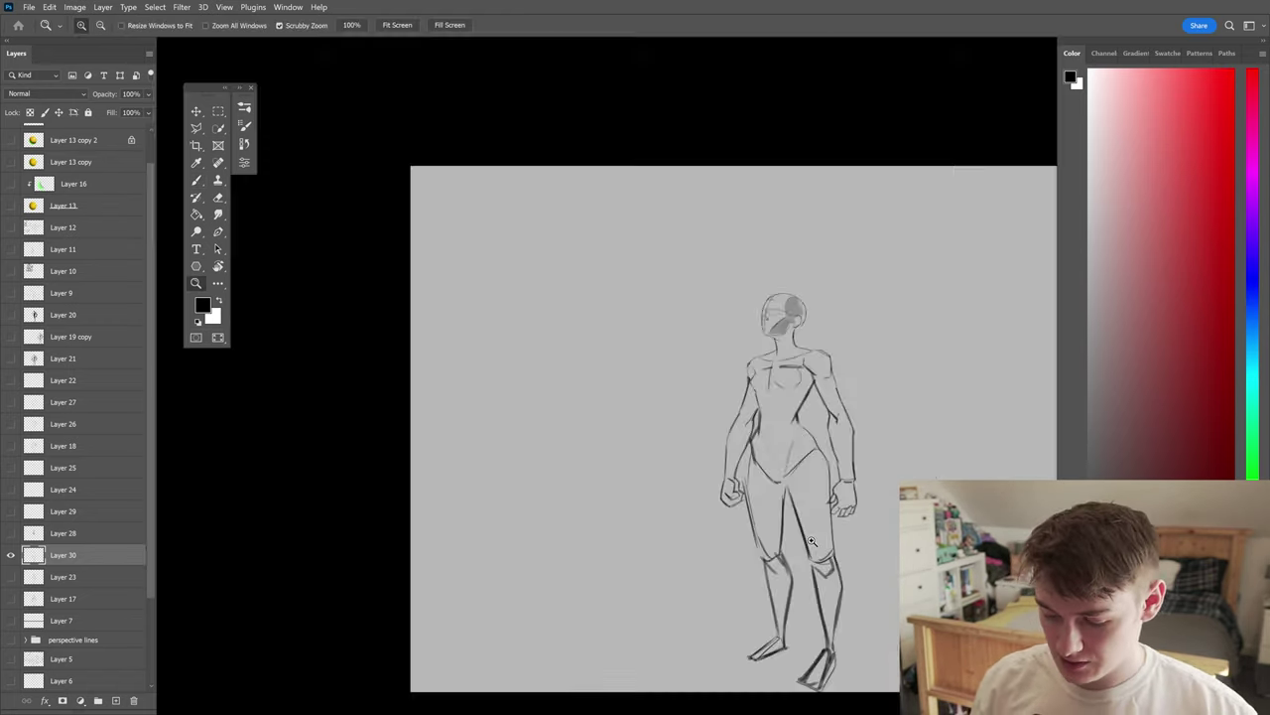
- Fade the rough sketch layer to 9% opacity and add a new layer above it
{"action": "left_click_drag", "start_coordinate": [104, 93], "coordinate": [20, 94]}
{"action": "scroll", "coordinate": [681, 454], "scroll_direction": "up", "scroll_amount": 2}
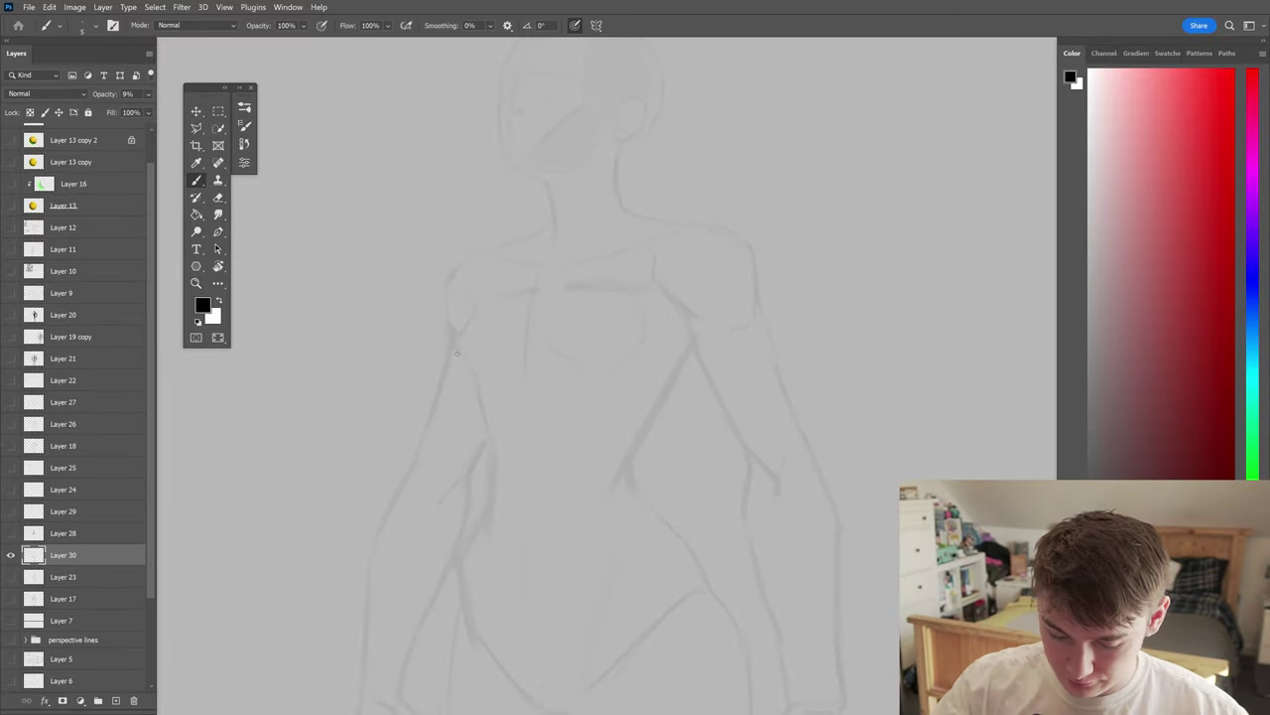
{"action": "left_click", "coordinate": [115, 700]}
- Trace clean contour lines down the arm and forearm to the wrist
{"action": "left_click_drag", "start_coordinate": [666, 282], "coordinate": [776, 484]}
{"action": "scroll", "coordinate": [776, 485], "scroll_direction": "down", "scroll_amount": 2}
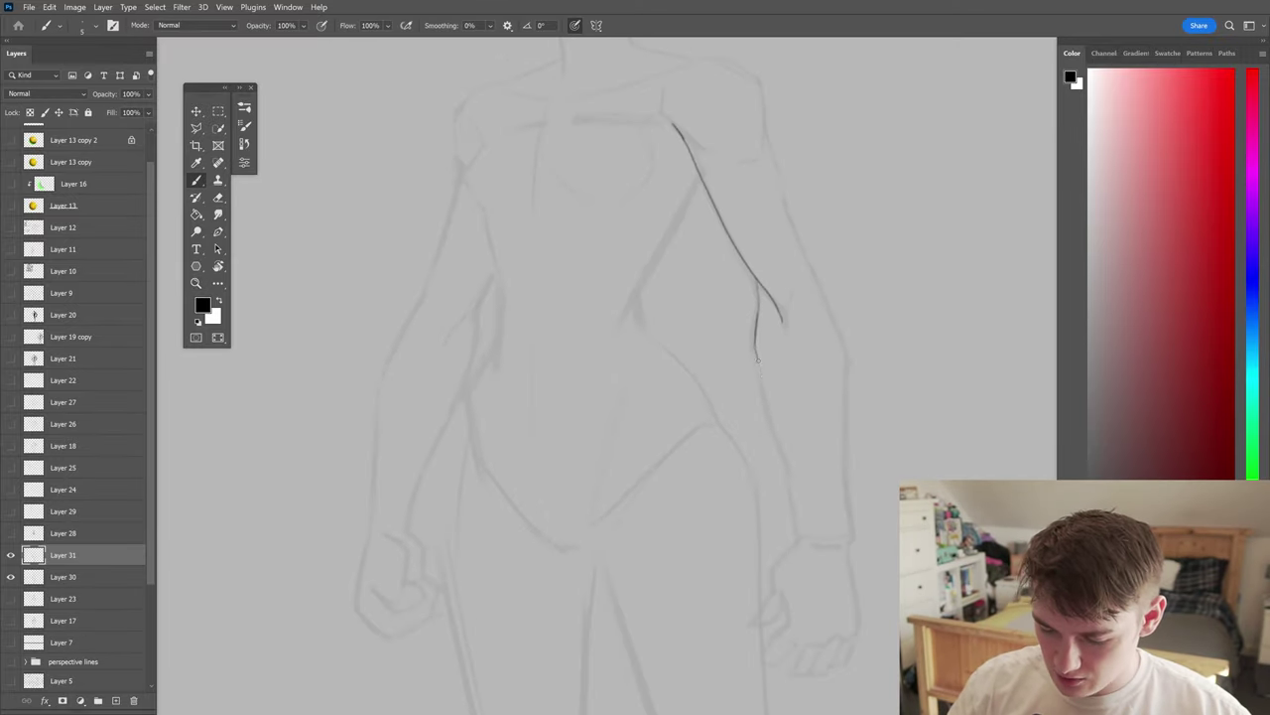
{"action": "left_click_drag", "start_coordinate": [760, 369], "coordinate": [794, 514]}
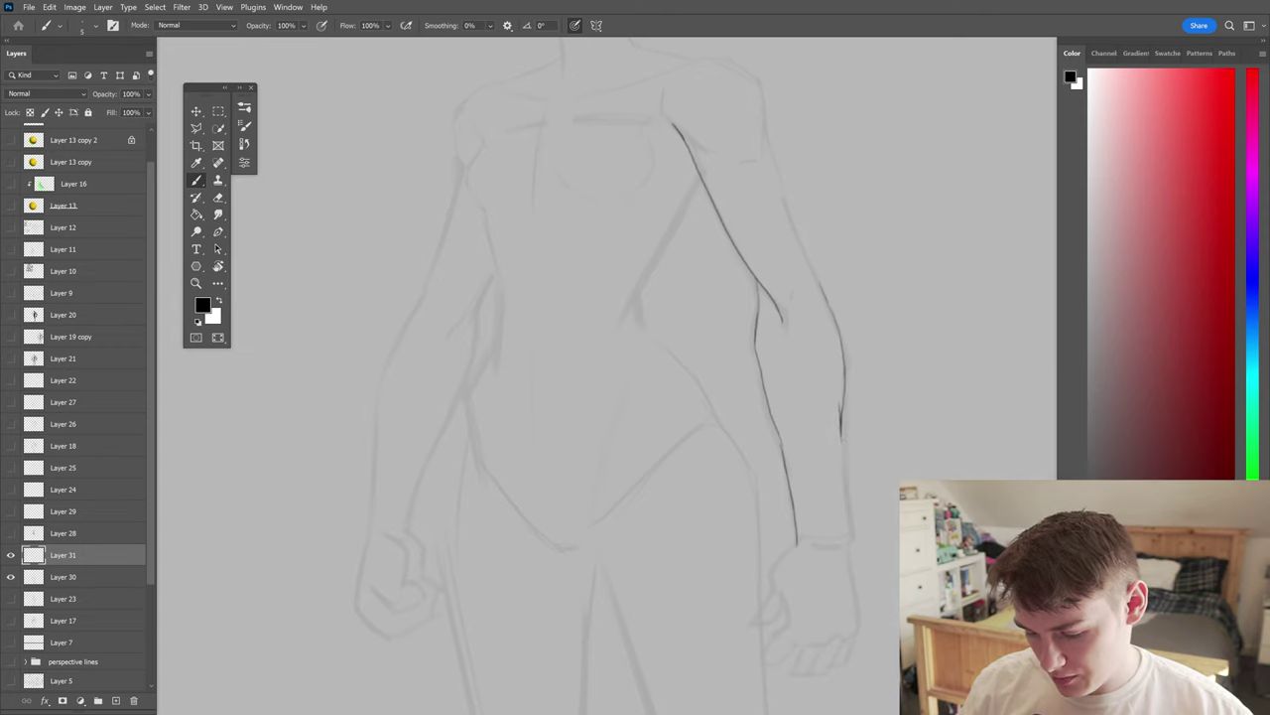
{"action": "left_click_drag", "start_coordinate": [841, 440], "coordinate": [856, 536]}
{"action": "left_click_drag", "start_coordinate": [856, 536], "coordinate": [716, 407]}
{"action": "mouse_move", "coordinate": [704, 523]}
{"action": "left_mouse_down"}
{"action": "mouse_move", "coordinate": [645, 542]}
{"action": "mouse_move", "coordinate": [794, 483]}
{"action": "left_mouse_up"}
{"action": "left_click_drag", "start_coordinate": [744, 375], "coordinate": [723, 392]}
{"action": "scroll", "coordinate": [728, 454], "scroll_direction": "down", "scroll_amount": 1}
{"action": "scroll", "coordinate": [728, 455], "scroll_direction": "up", "scroll_amount": 2}
- Draw the fingers of the hand and check them on the mirrored canvas
{"action": "mouse_move", "coordinate": [715, 456]}
{"action": "left_mouse_down"}
{"action": "mouse_move", "coordinate": [571, 427]}
{"action": "mouse_move", "coordinate": [584, 454]}
{"action": "mouse_move", "coordinate": [639, 475]}
{"action": "mouse_move", "coordinate": [660, 508]}
{"action": "left_mouse_up"}
{"action": "key", "text": "ctrl+shift+h"}
{"action": "key", "text": "ctrl+shift+h"}
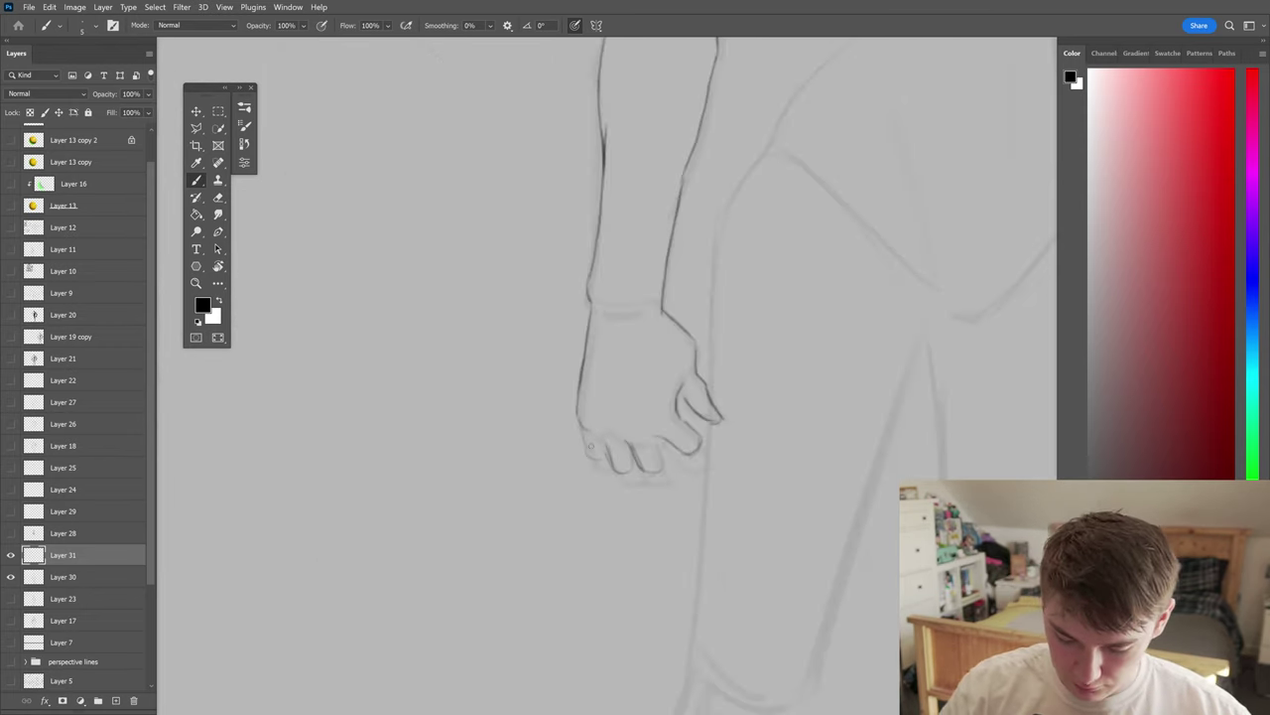
{"action": "key", "text": "ctrl+shift+h"}
{"action": "mouse_move", "coordinate": [829, 493]}
{"action": "left_mouse_down"}
{"action": "mouse_move", "coordinate": [705, 505]}
{"action": "mouse_move", "coordinate": [661, 572]}
{"action": "mouse_move", "coordinate": [658, 319]}
{"action": "left_mouse_up"}
{"action": "key", "text": "z"}
{"action": "key", "text": "b"}
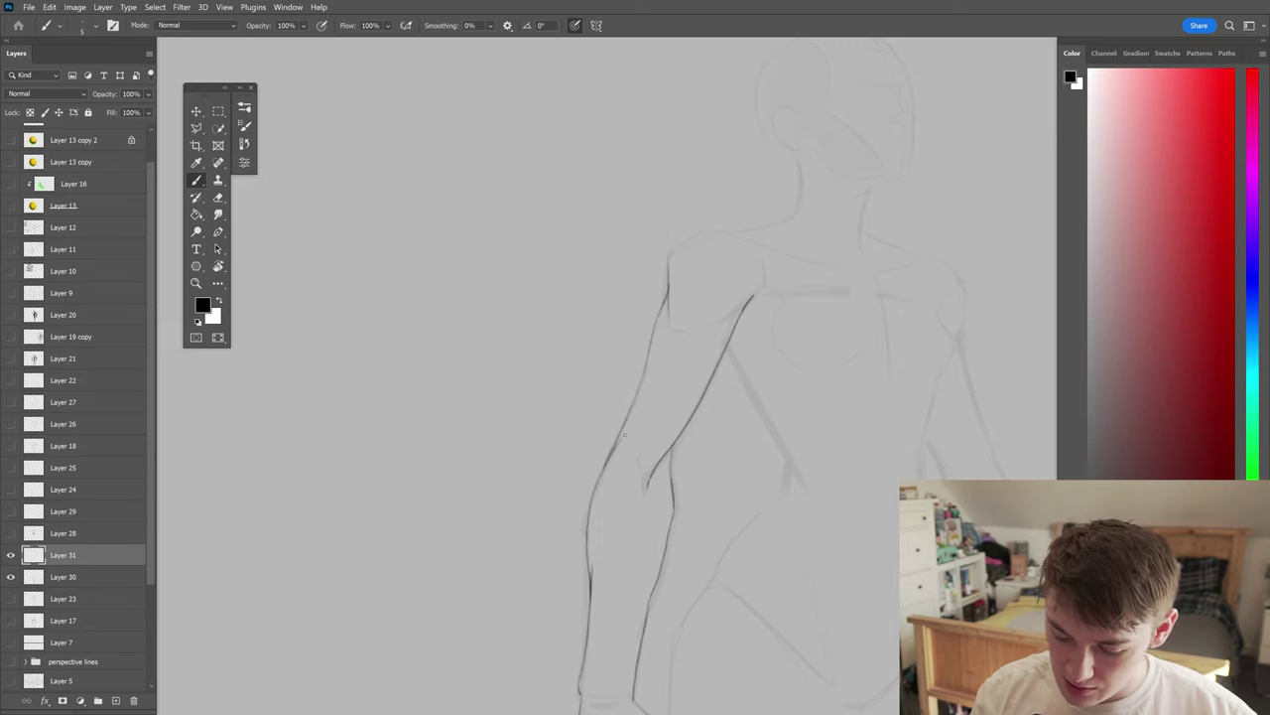
- Draw the clean contour line down the leg, checking it mirrored
{"action": "scroll", "coordinate": [620, 440], "scroll_direction": "up", "scroll_amount": 3}
{"action": "scroll", "coordinate": [641, 393], "scroll_direction": "up", "scroll_amount": 1}
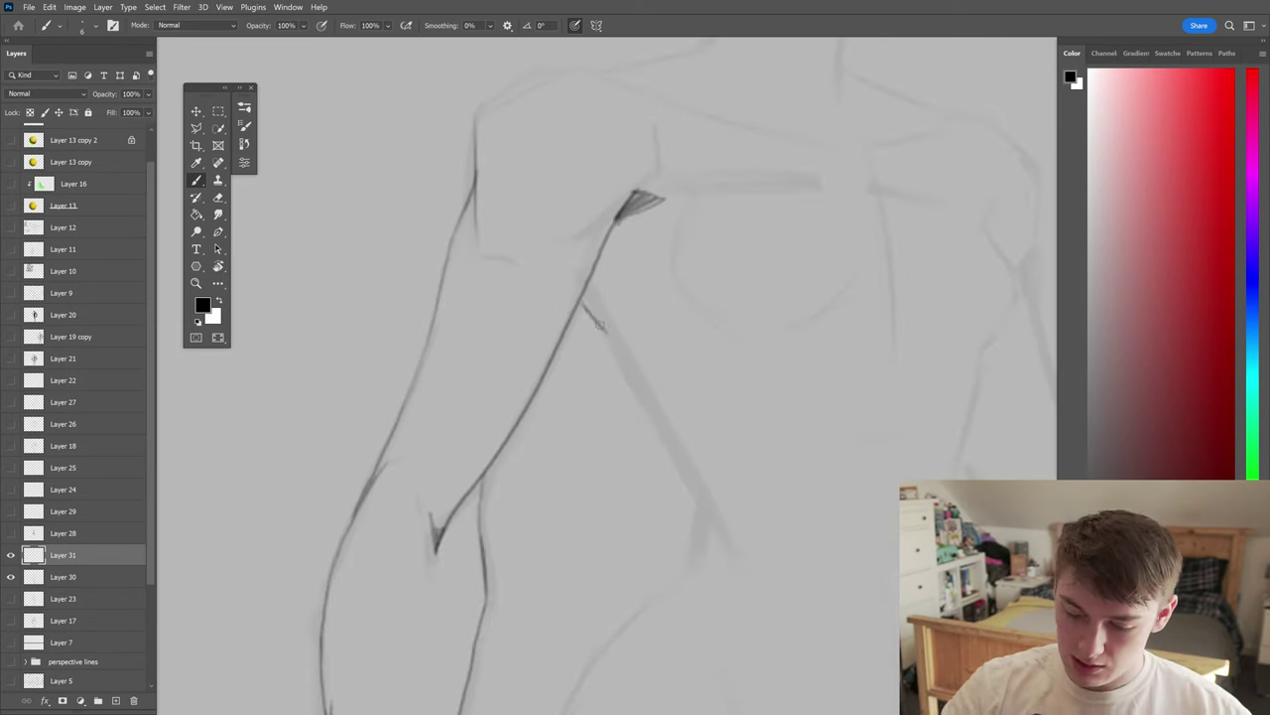
{"action": "scroll", "coordinate": [640, 393], "scroll_direction": "down", "scroll_amount": 2}
{"action": "key", "text": "z"}
{"action": "scroll", "coordinate": [752, 469], "scroll_direction": "down", "scroll_amount": 2}
{"action": "scroll", "coordinate": [740, 434], "scroll_direction": "down", "scroll_amount": 3}
{"action": "key", "text": "b"}
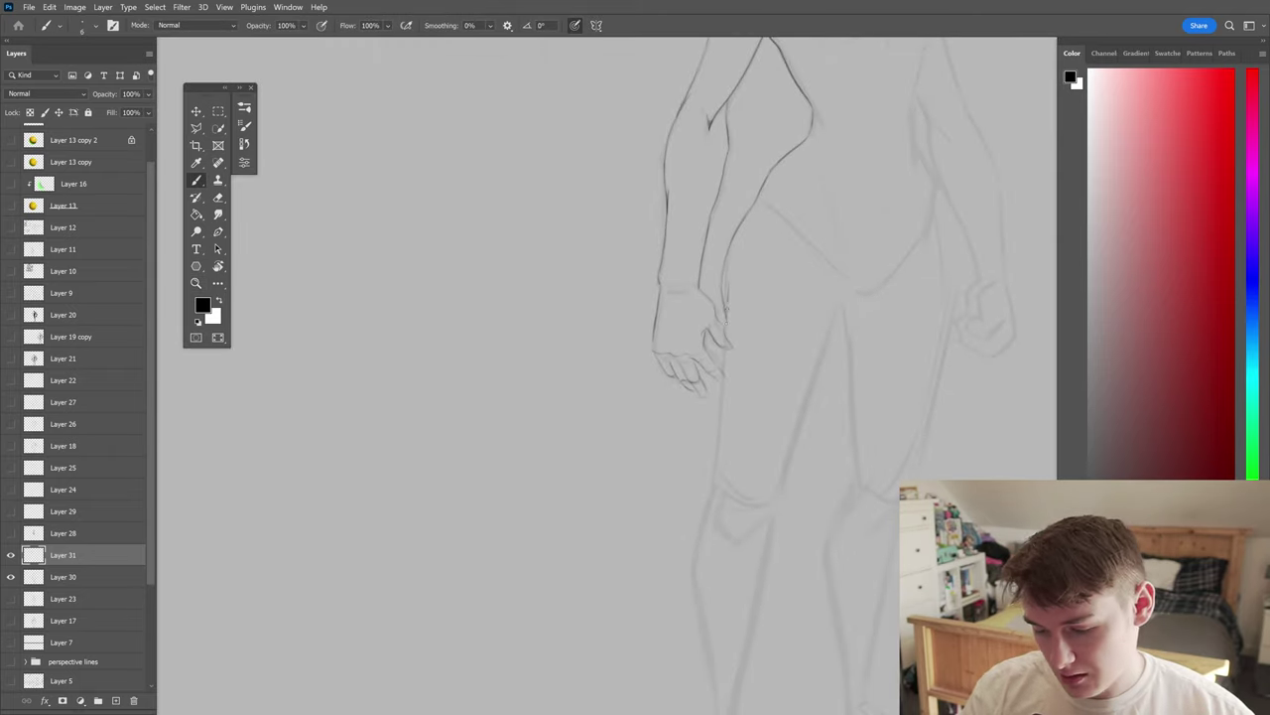
{"action": "key", "text": "h"}
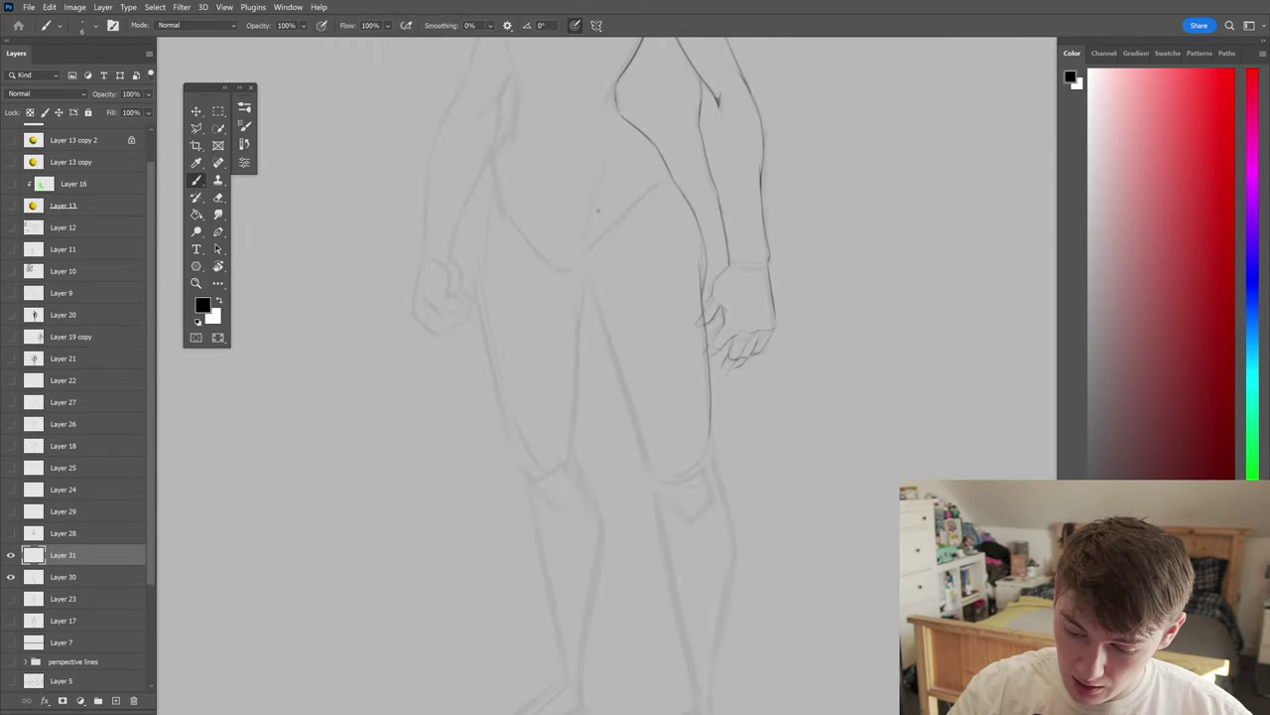
{"action": "mouse_move", "coordinate": [592, 224]}
{"action": "left_mouse_down"}
{"action": "mouse_move", "coordinate": [626, 383]}
{"action": "mouse_move", "coordinate": [694, 463]}
{"action": "left_mouse_up"}
{"action": "key", "text": "h"}
- Compare both arms and the torso by mirroring the canvas back and forth
{"action": "left_click_drag", "start_coordinate": [828, 458], "coordinate": [943, 467]}
{"action": "key", "text": "h"}
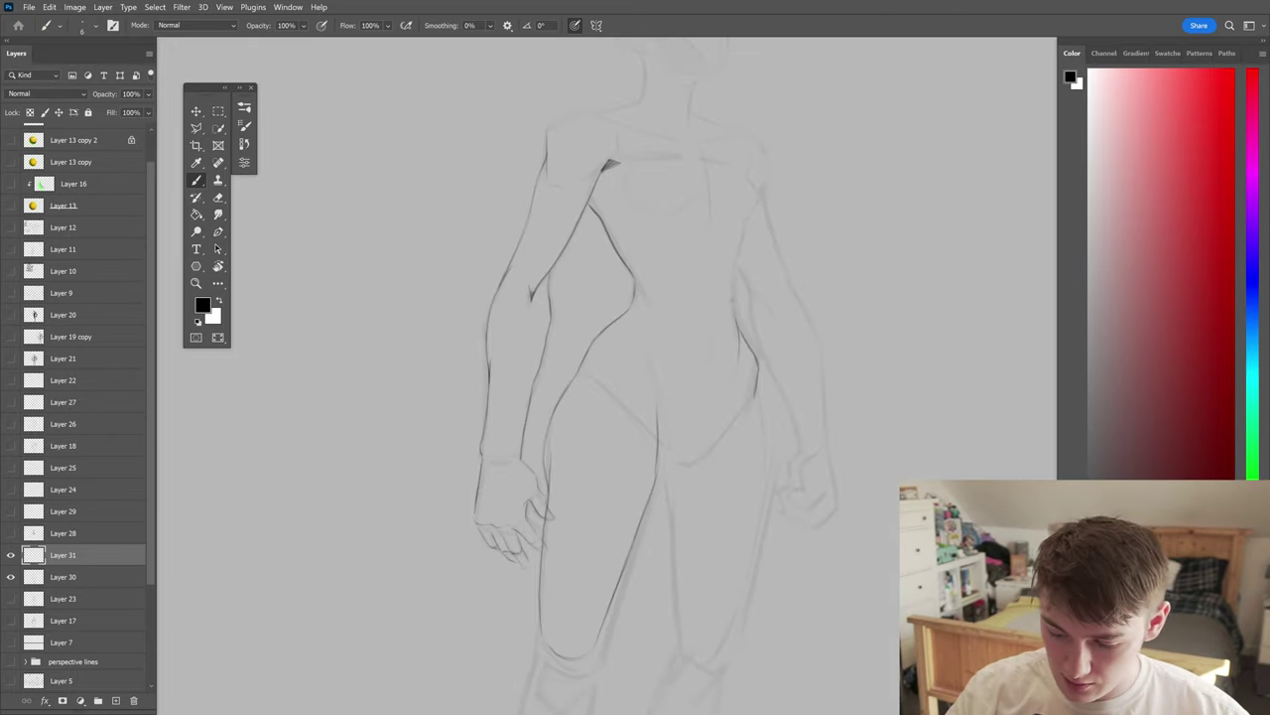
{"action": "key", "text": "h"}
{"action": "key", "text": "h"}
{"action": "key", "text": "h"}
{"action": "scroll", "coordinate": [609, 411], "scroll_direction": "up", "scroll_amount": 3}
{"action": "scroll", "coordinate": [585, 308], "scroll_direction": "down", "scroll_amount": 3}
{"action": "scroll", "coordinate": [663, 417], "scroll_direction": "up", "scroll_amount": 3}
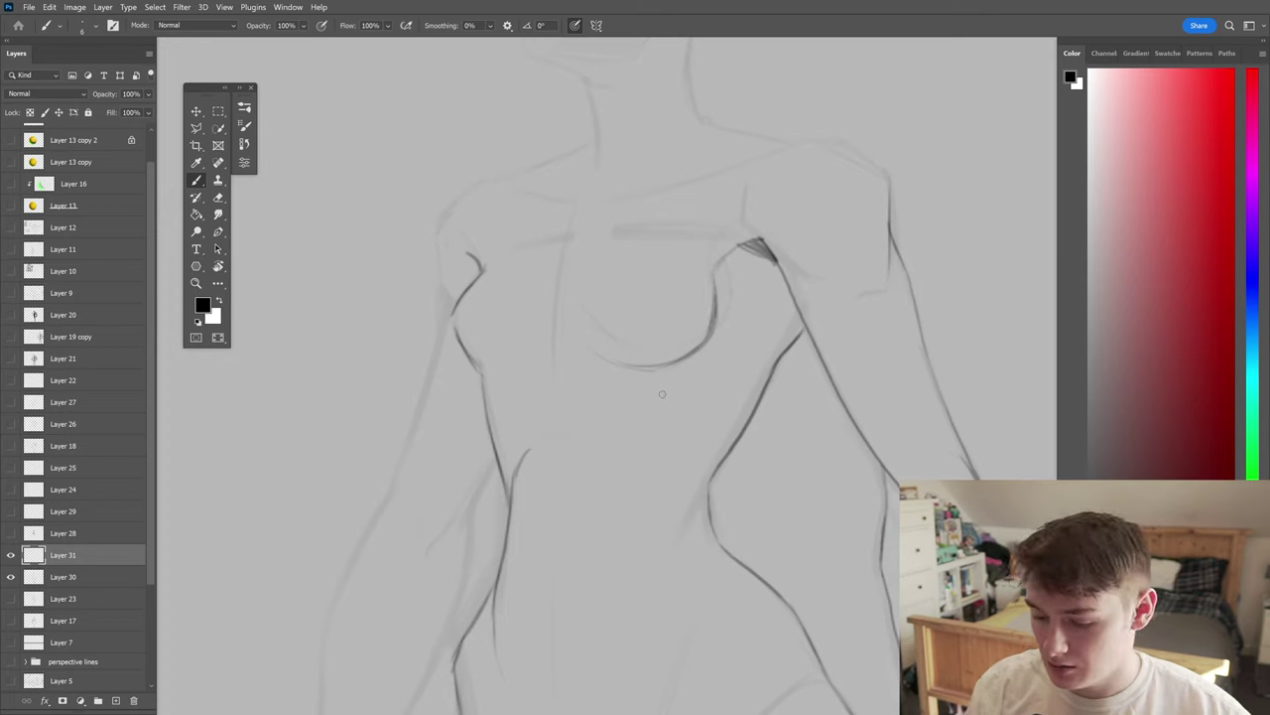
{"action": "key", "text": "h"}
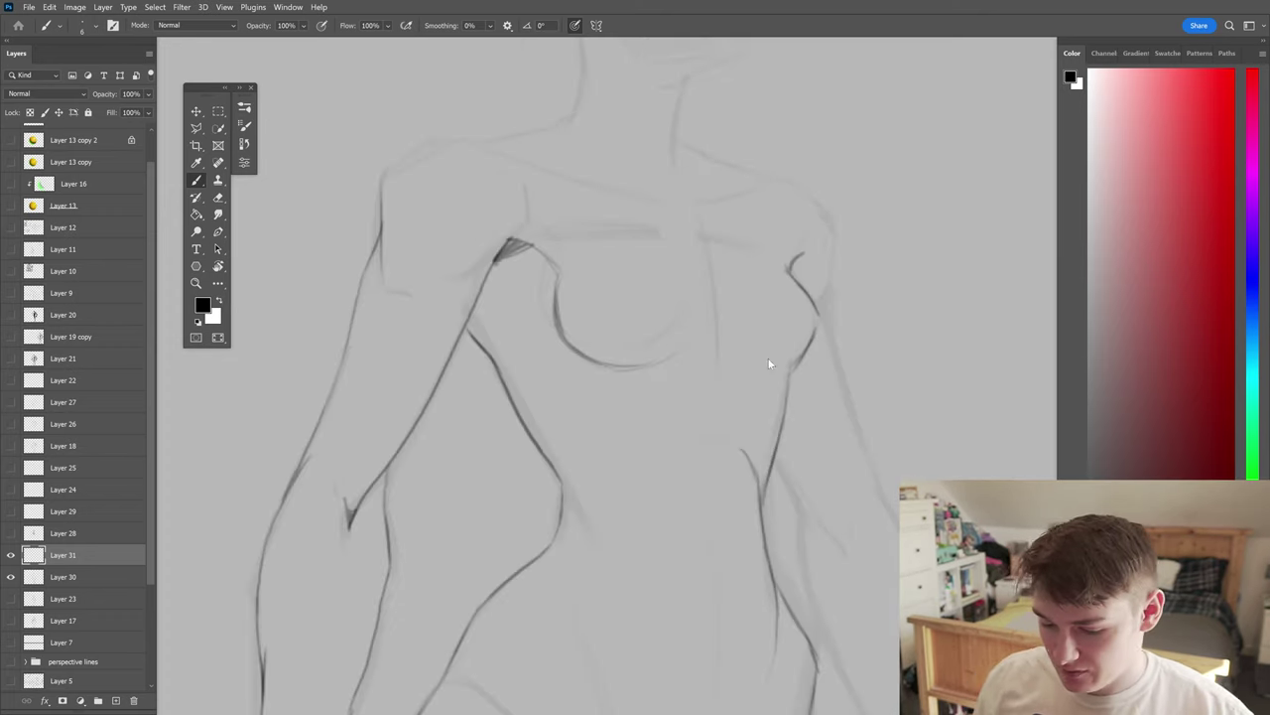
- Reposition the figure and flip the canvas horizontally repeatedly to check arm and hand proportions
{"action": "scroll", "coordinate": [771, 349], "scroll_direction": "down", "scroll_amount": 4}
{"action": "scroll", "coordinate": [824, 559], "scroll_direction": "up", "scroll_amount": 1}
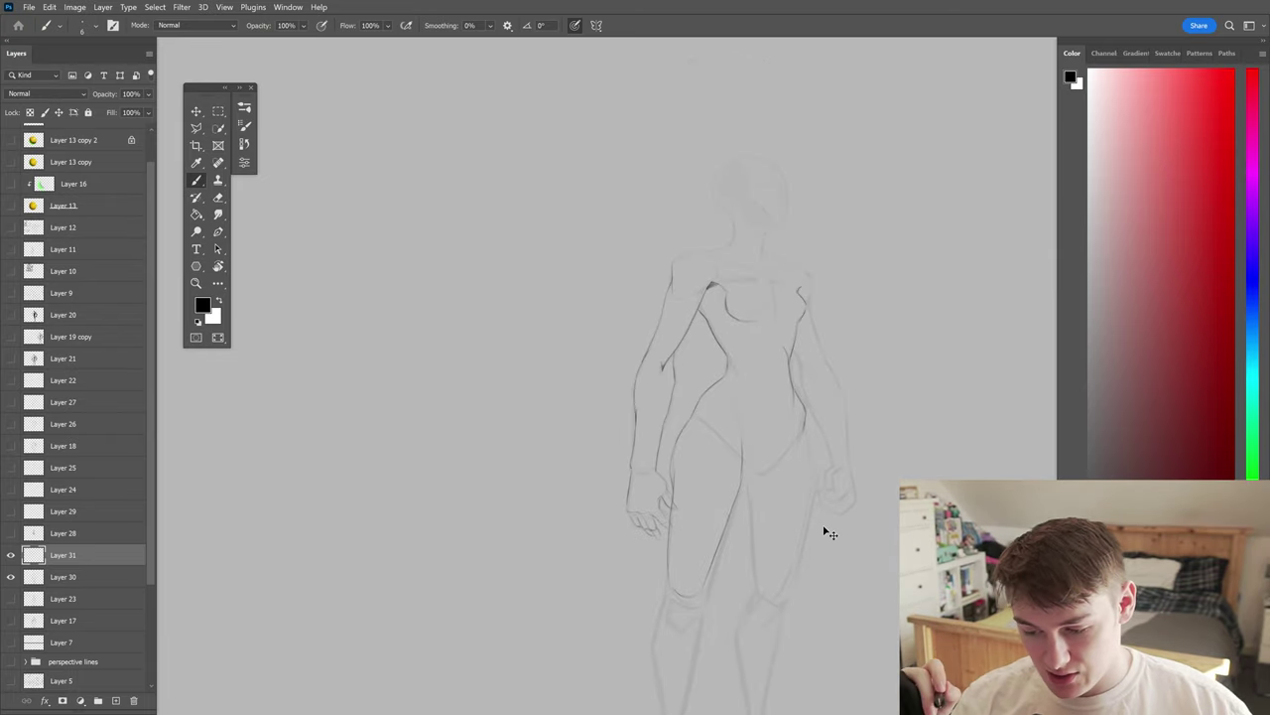
{"action": "key", "text": "h"}
{"action": "left_click_drag", "start_coordinate": [764, 605], "coordinate": [794, 534]}
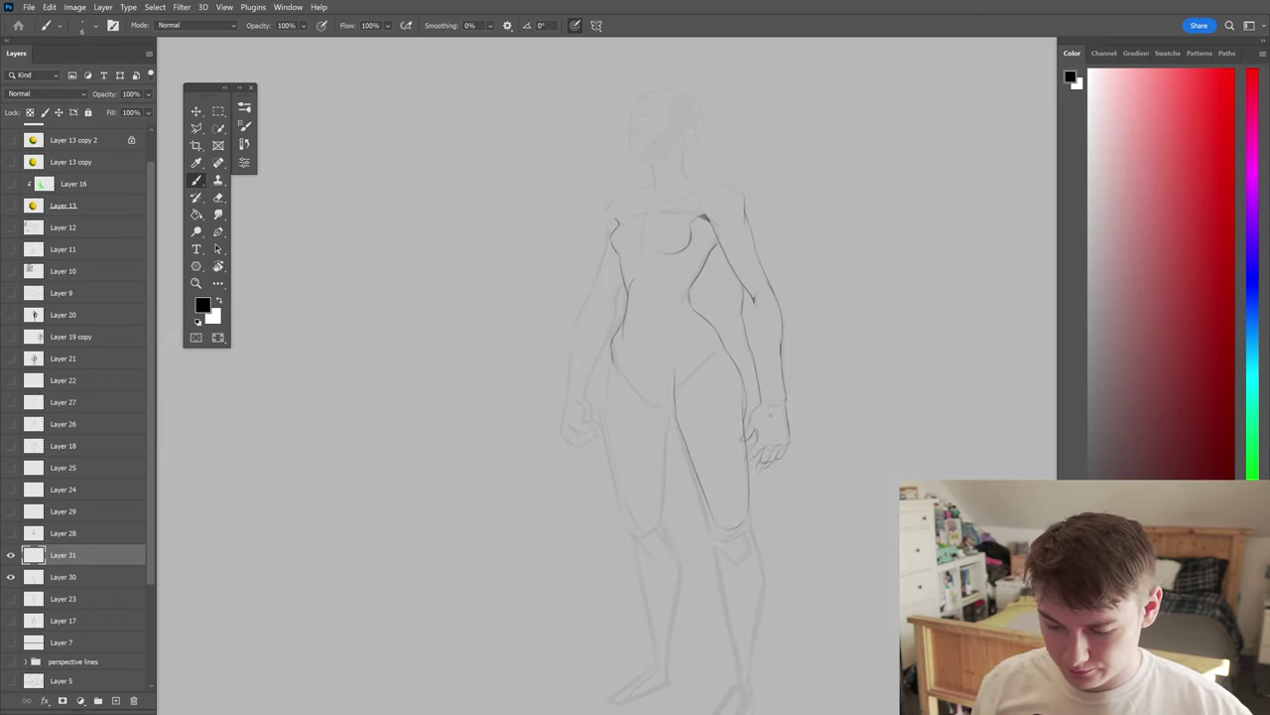
{"action": "scroll", "coordinate": [640, 378], "scroll_direction": "up", "scroll_amount": 2}
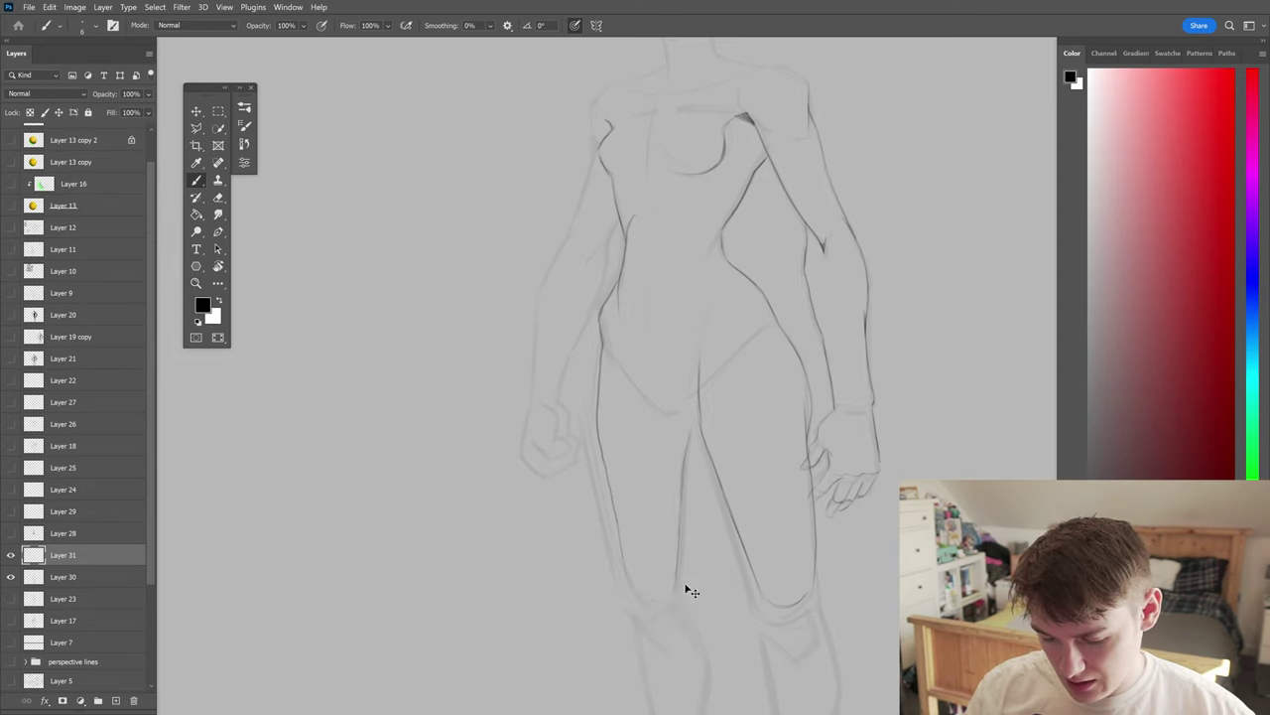
{"action": "key", "text": "h"}
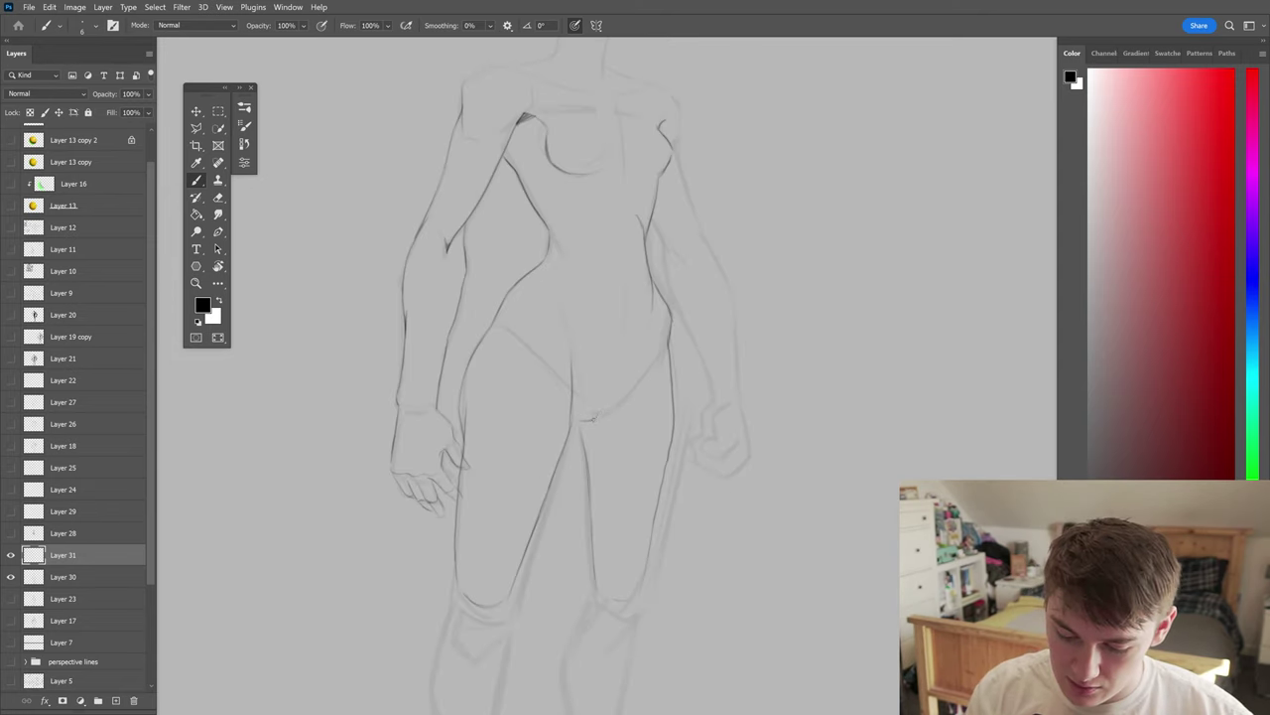
{"action": "key", "text": "h"}
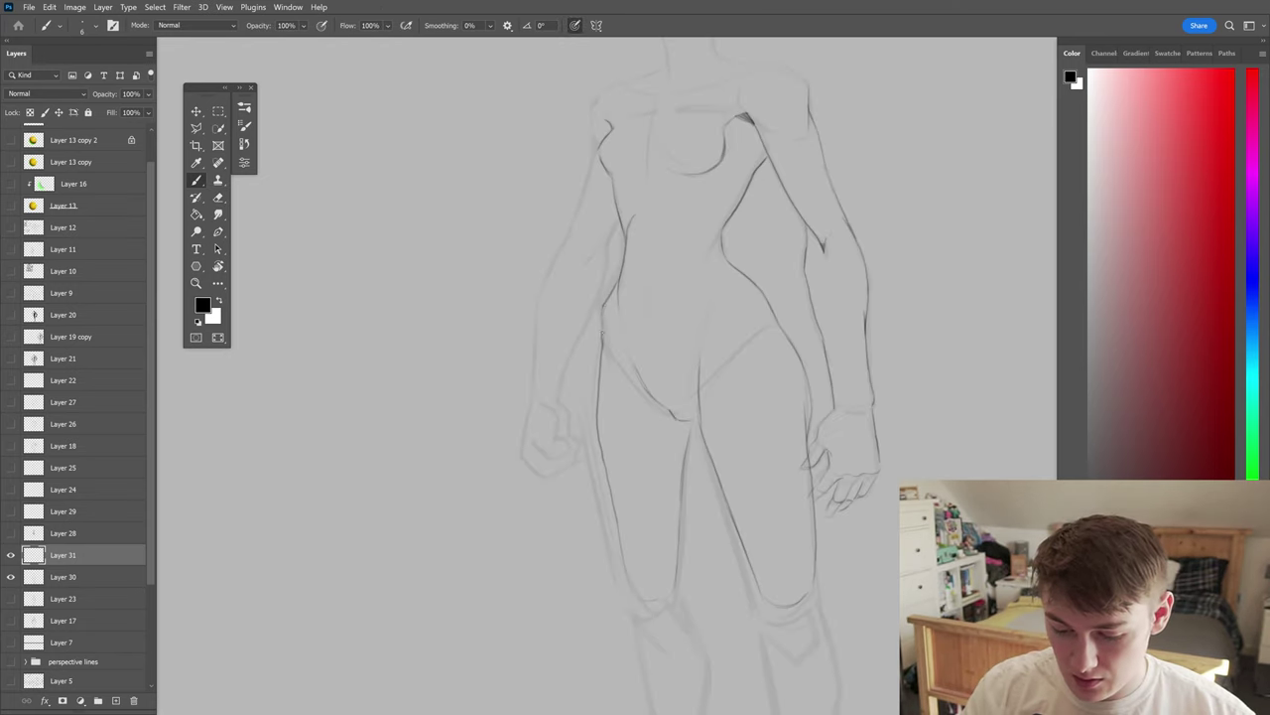
{"action": "key", "text": "h"}
{"action": "key", "text": "h"}
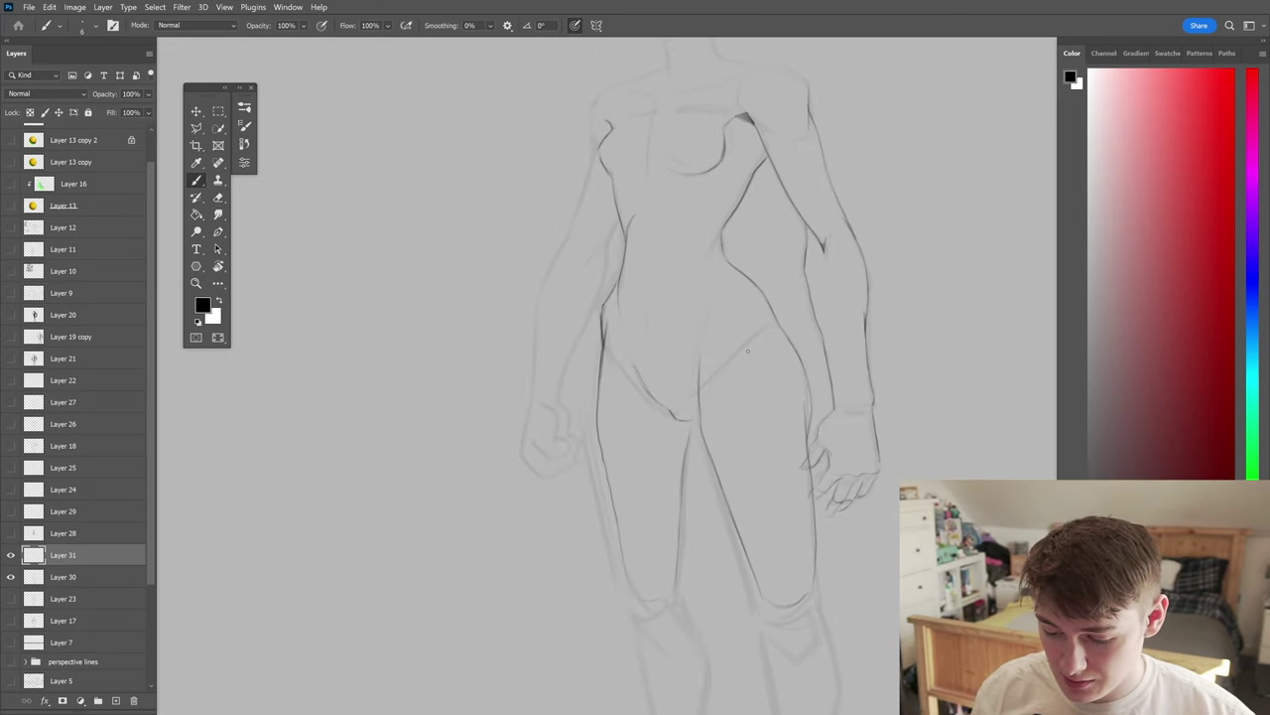
{"action": "key", "text": "h"}
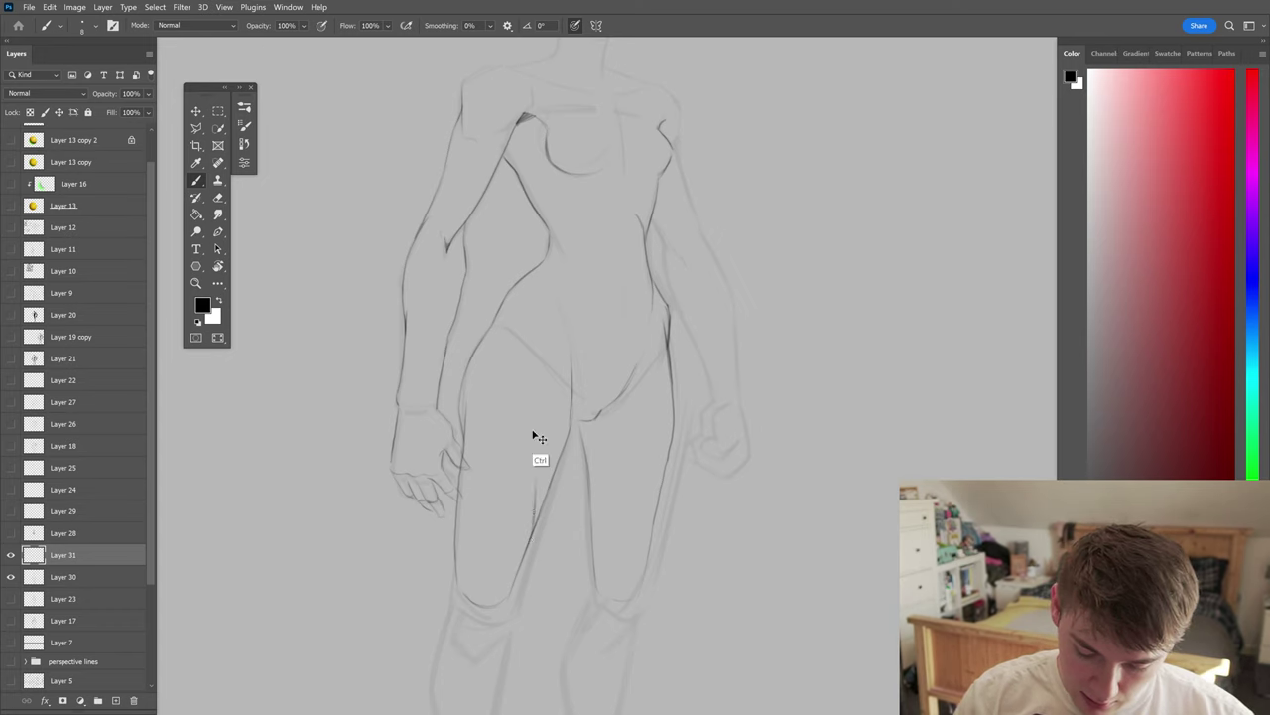
{"action": "key", "text": "h"}
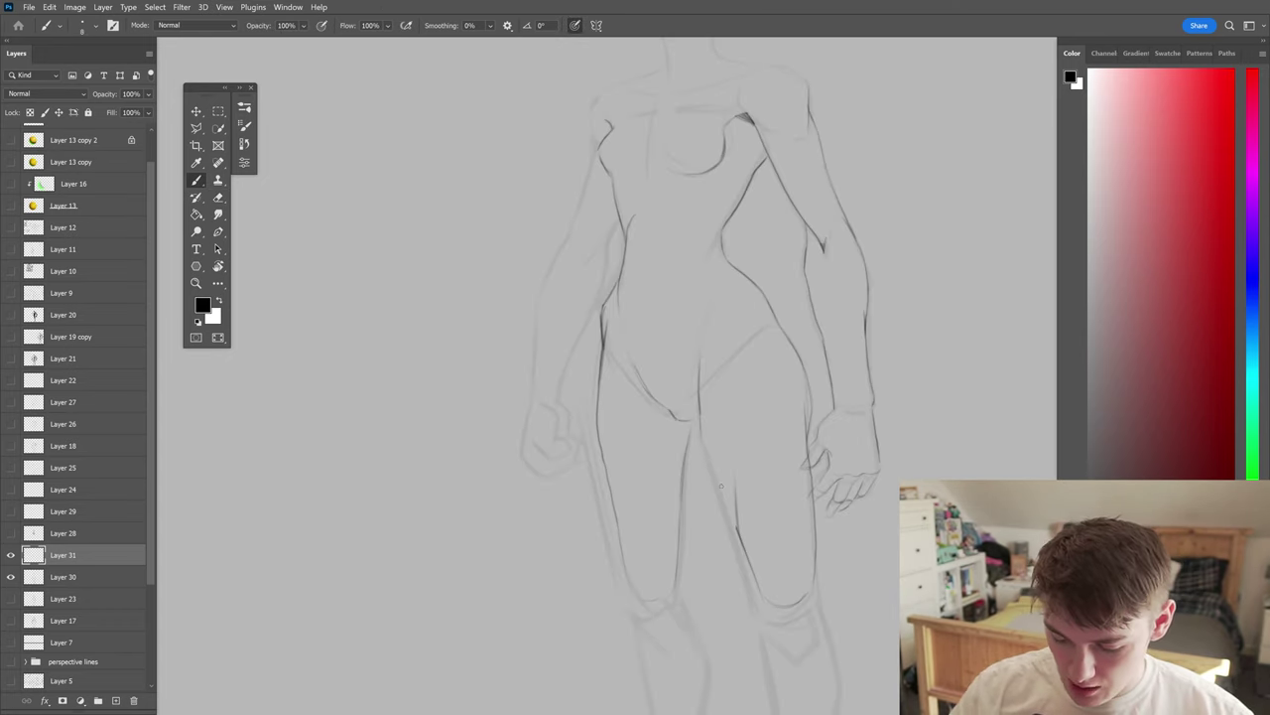
- Zoom in on the legs and feet, mirroring the canvas to check their proportions
{"action": "key", "text": "h"}
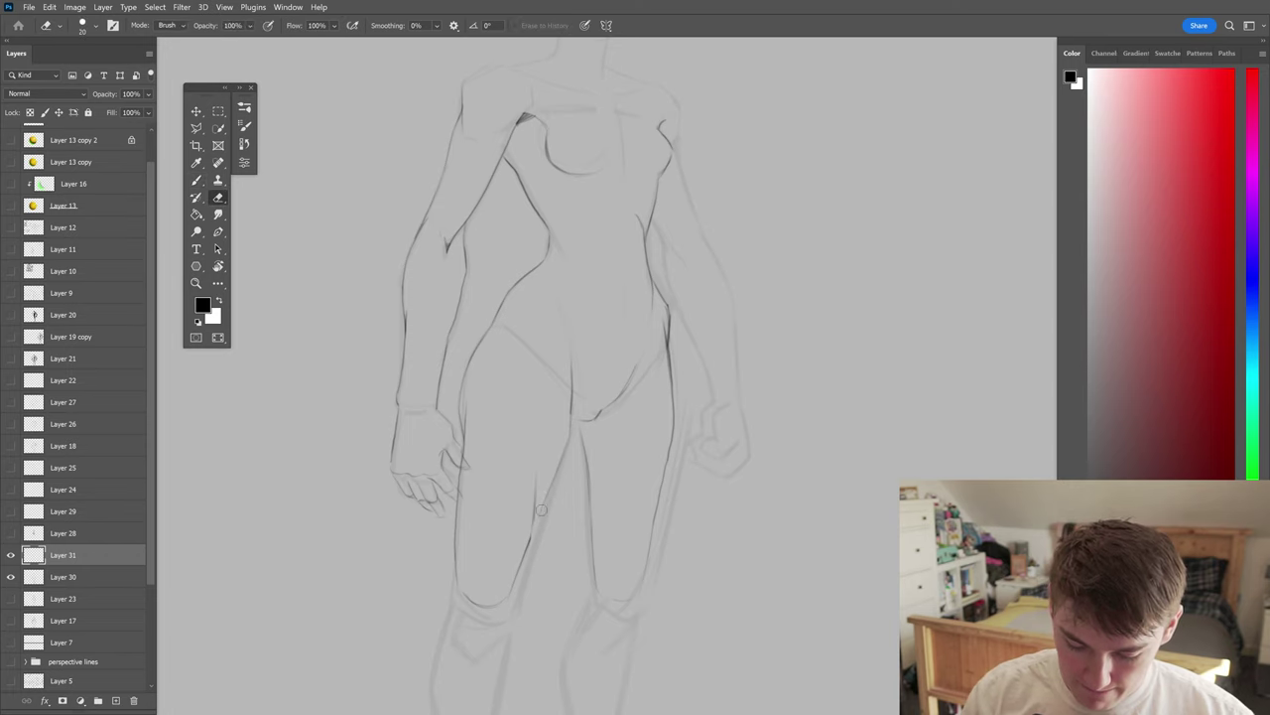
{"action": "key", "text": "h"}
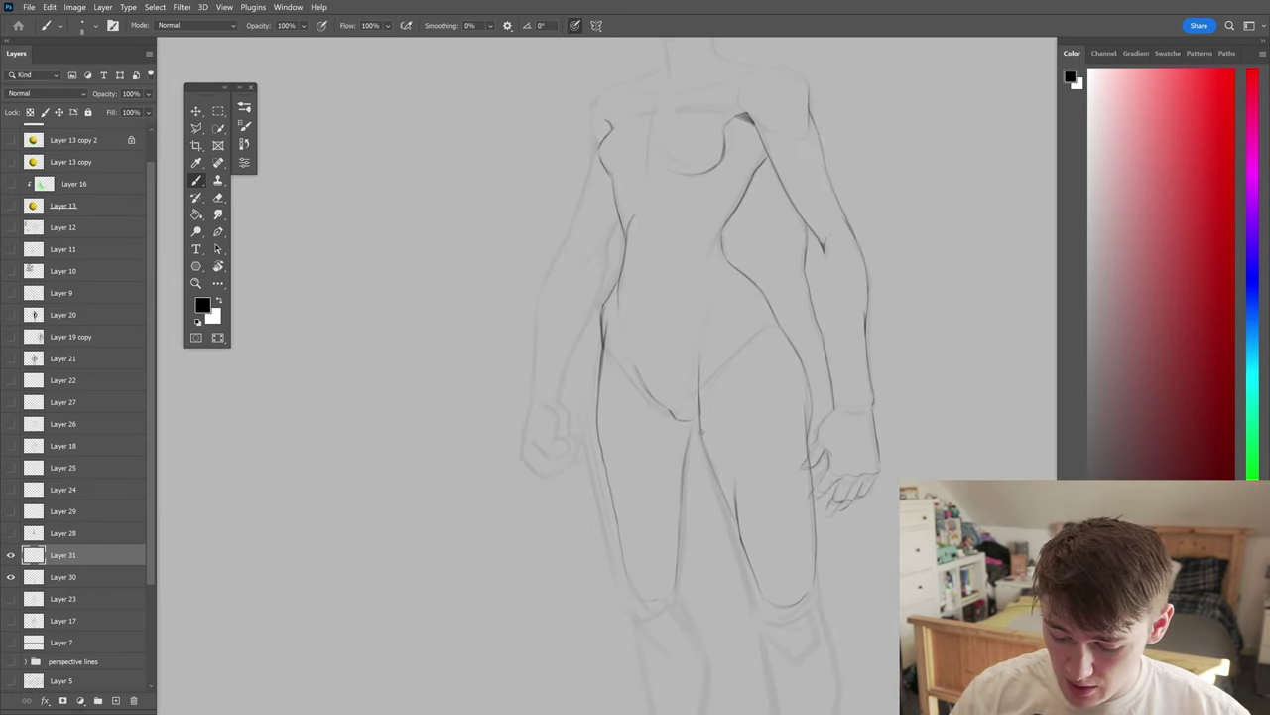
{"action": "key", "text": "h"}
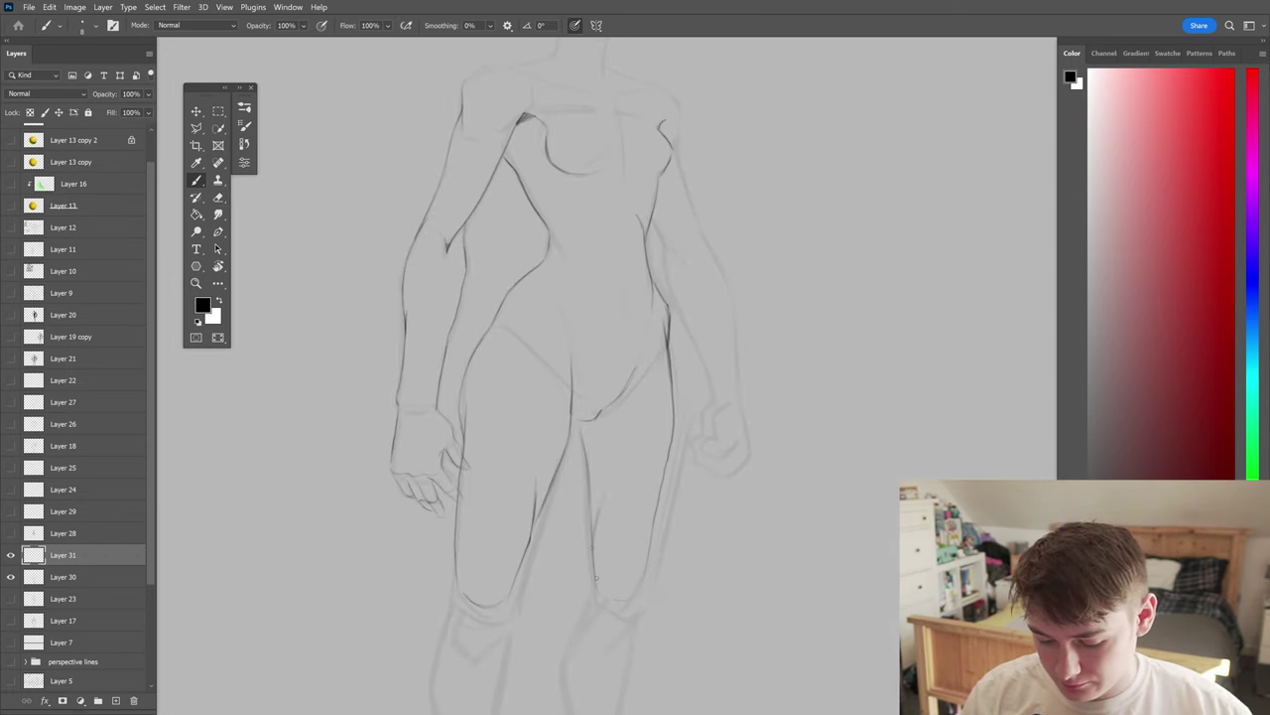
{"action": "key", "text": "h"}
{"action": "left_click_drag", "start_coordinate": [655, 496], "coordinate": [659, 520]}
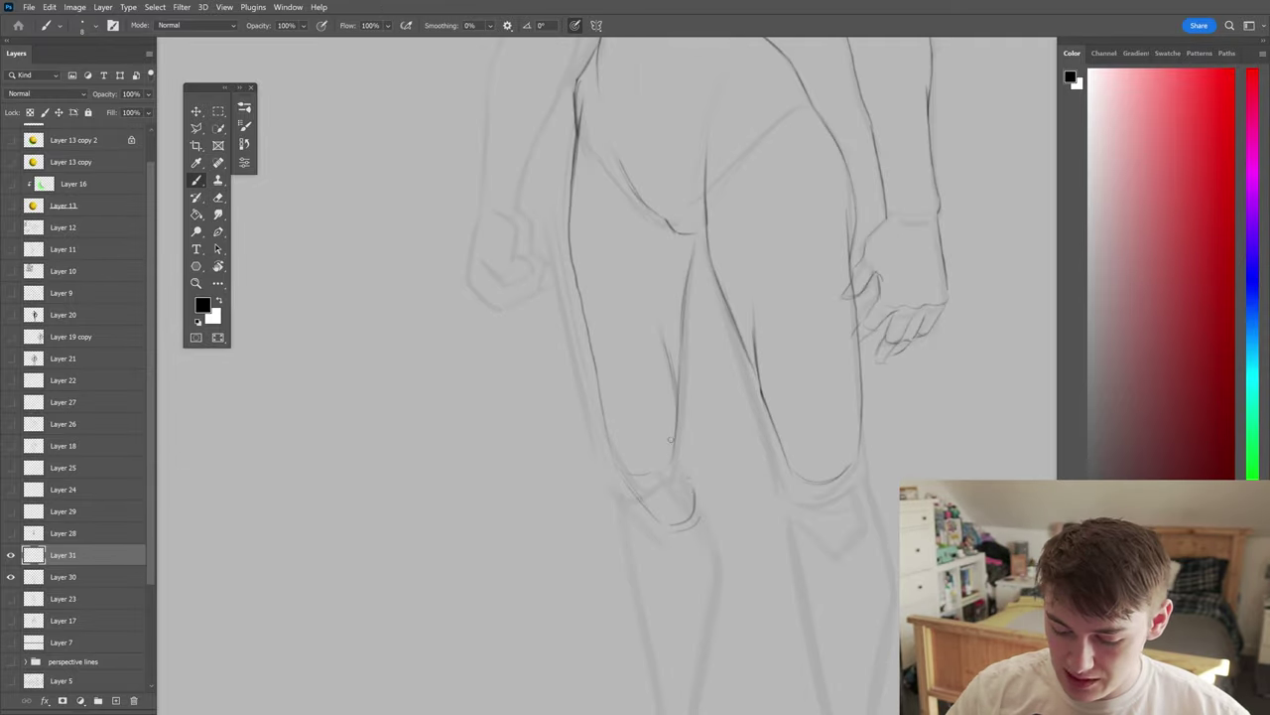
{"action": "key", "text": "h"}
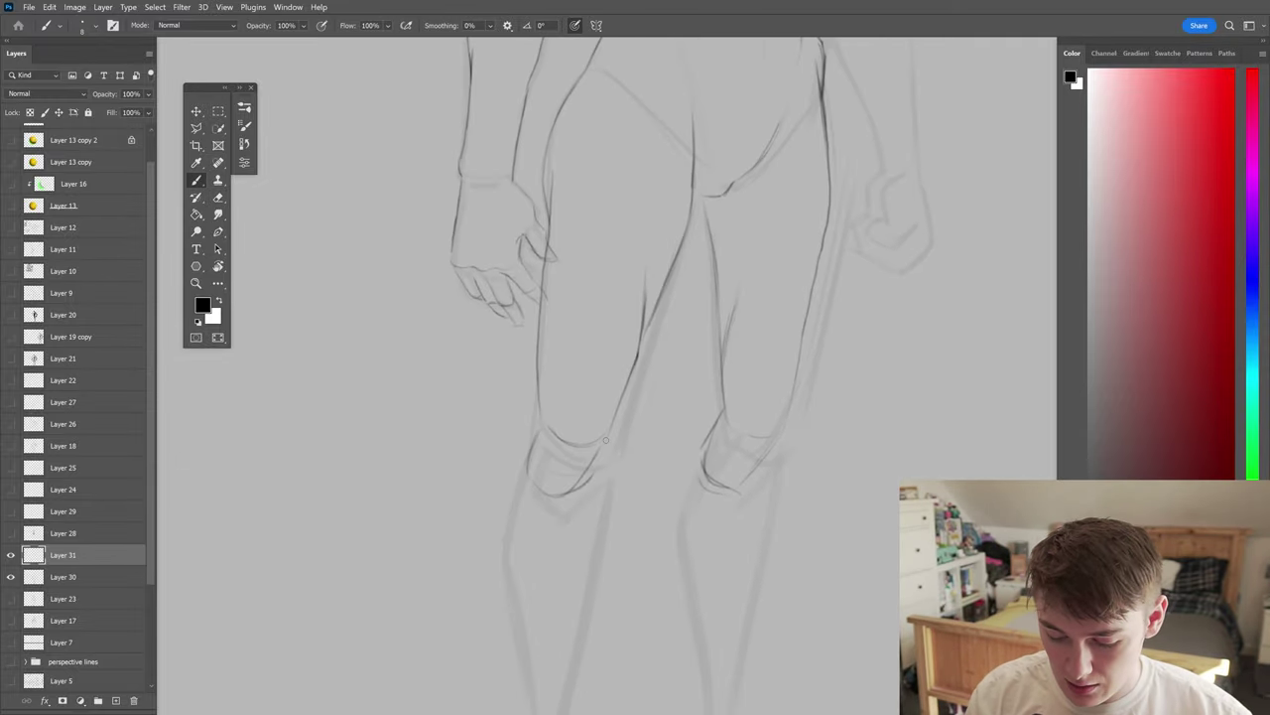
{"action": "key", "text": "h"}
{"action": "left_click_drag", "start_coordinate": [739, 437], "coordinate": [739, 437]}
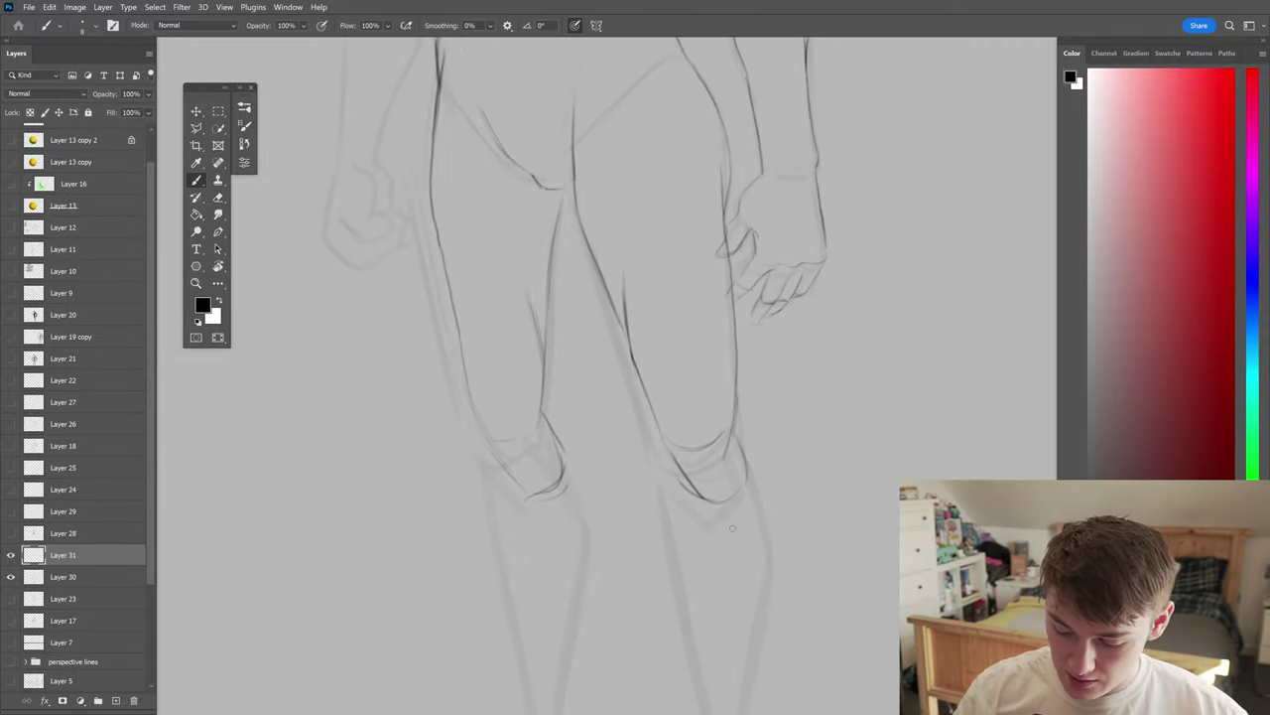
{"action": "key", "text": "h"}
{"action": "key", "text": "h"}
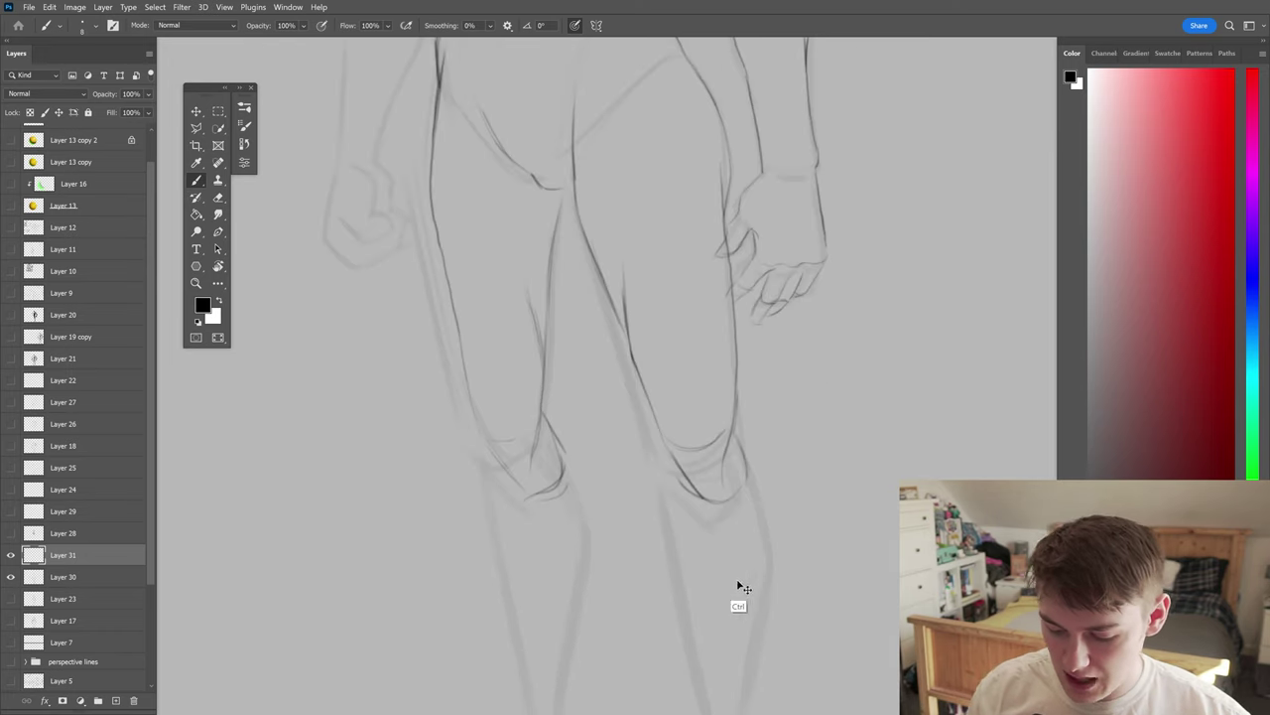
{"action": "left_click_drag", "start_coordinate": [736, 446], "coordinate": [736, 447]}
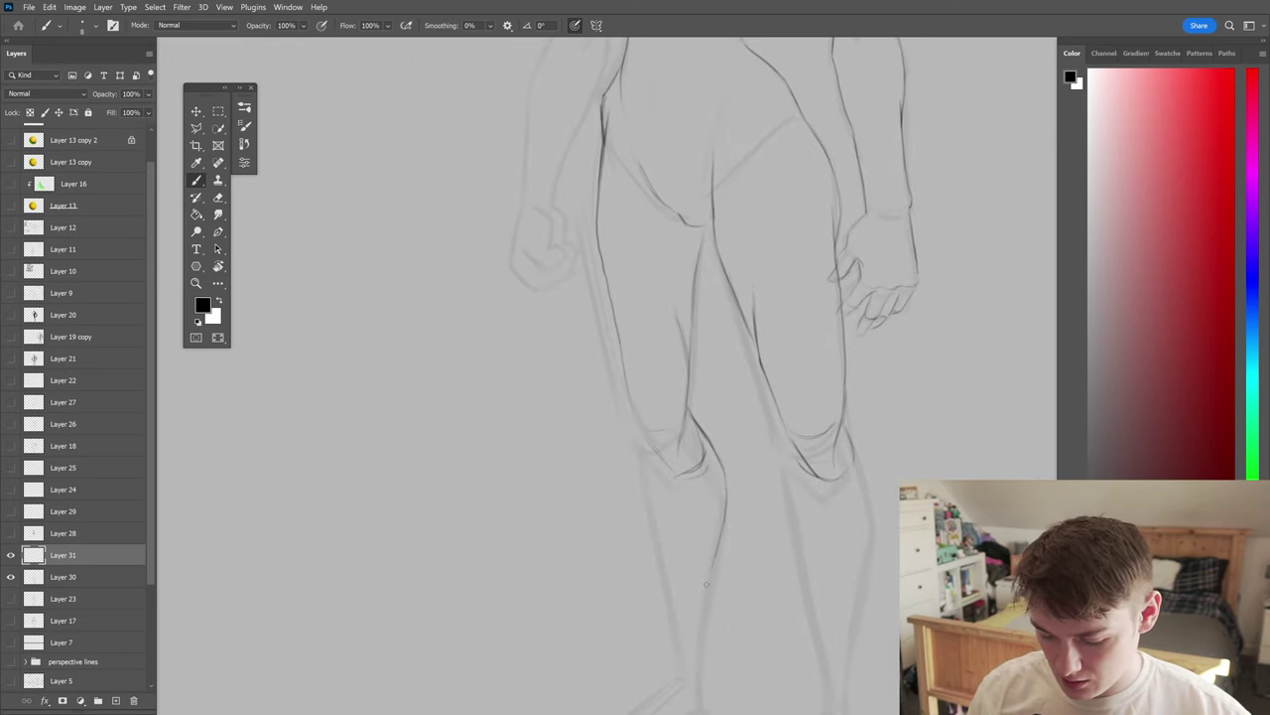
{"action": "left_click_drag", "start_coordinate": [707, 590], "coordinate": [747, 447]}
{"action": "key", "text": "h"}
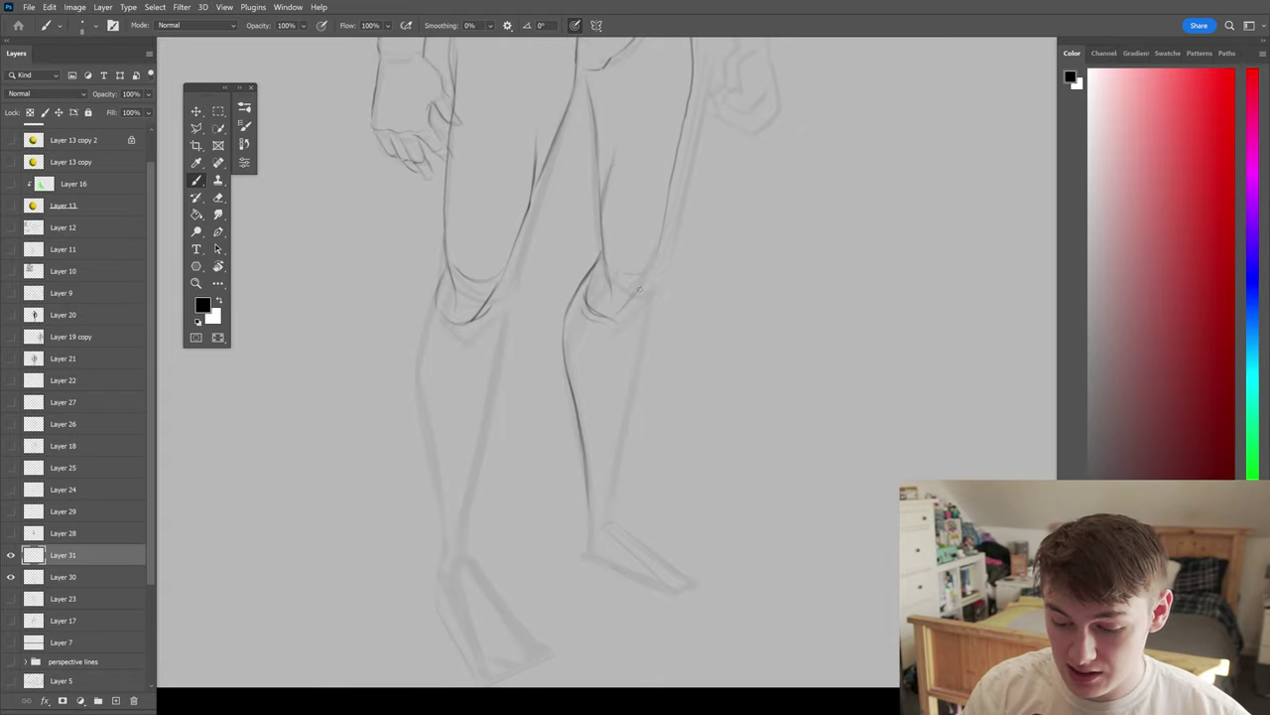
- Add a faint shin line on the right leg and darken the foot's sole lines
{"action": "mouse_move", "coordinate": [628, 335]}
{"action": "left_mouse_down"}
{"action": "mouse_move", "coordinate": [609, 504]}
{"action": "mouse_move", "coordinate": [760, 524]}
{"action": "mouse_move", "coordinate": [755, 467]}
{"action": "mouse_move", "coordinate": [645, 520]}
{"action": "mouse_move", "coordinate": [774, 503]}
{"action": "mouse_move", "coordinate": [695, 575]}
{"action": "mouse_move", "coordinate": [776, 540]}
{"action": "left_mouse_up"}
{"action": "key", "text": "h"}
{"action": "key", "text": "h"}
{"action": "key", "text": "h"}
{"action": "key", "text": "b"}
{"action": "mouse_move", "coordinate": [806, 486]}
{"action": "left_mouse_down"}
{"action": "mouse_move", "coordinate": [731, 541]}
{"action": "mouse_move", "coordinate": [789, 502]}
{"action": "mouse_move", "coordinate": [742, 551]}
{"action": "mouse_move", "coordinate": [832, 526]}
{"action": "mouse_move", "coordinate": [742, 542]}
{"action": "left_mouse_up"}
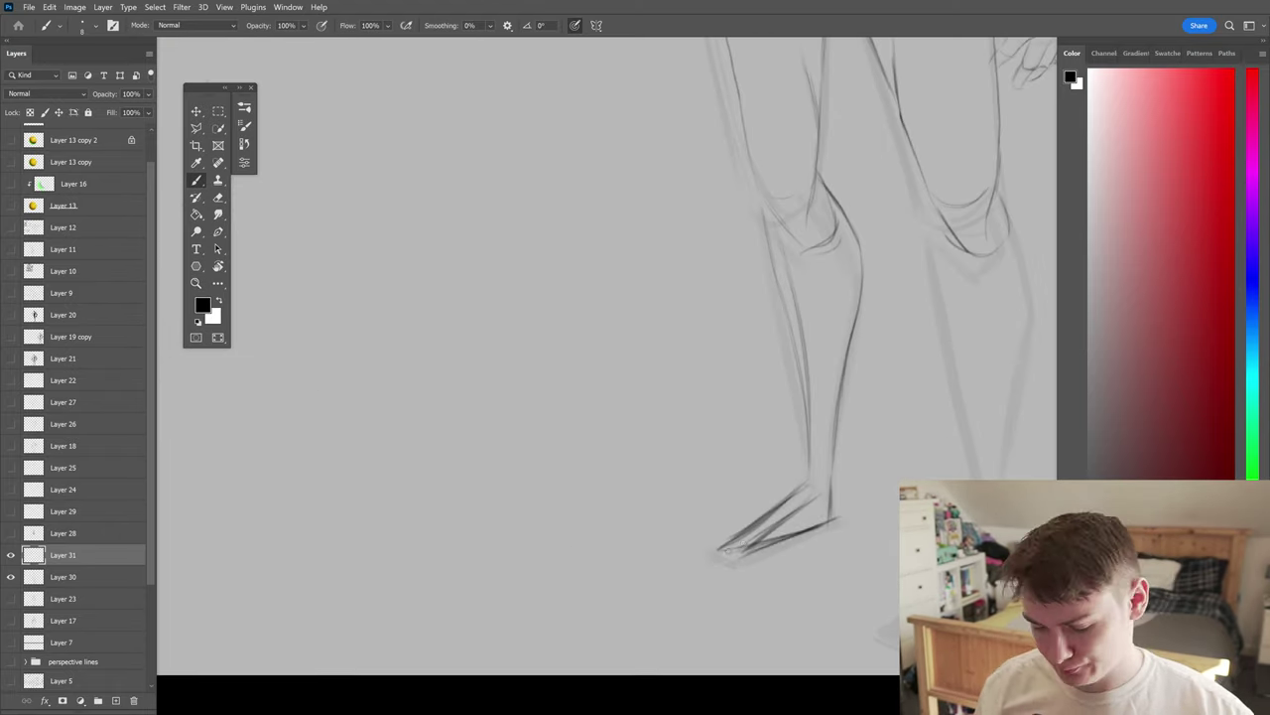
{"action": "scroll", "coordinate": [741, 556], "scroll_direction": "down", "scroll_amount": 1}
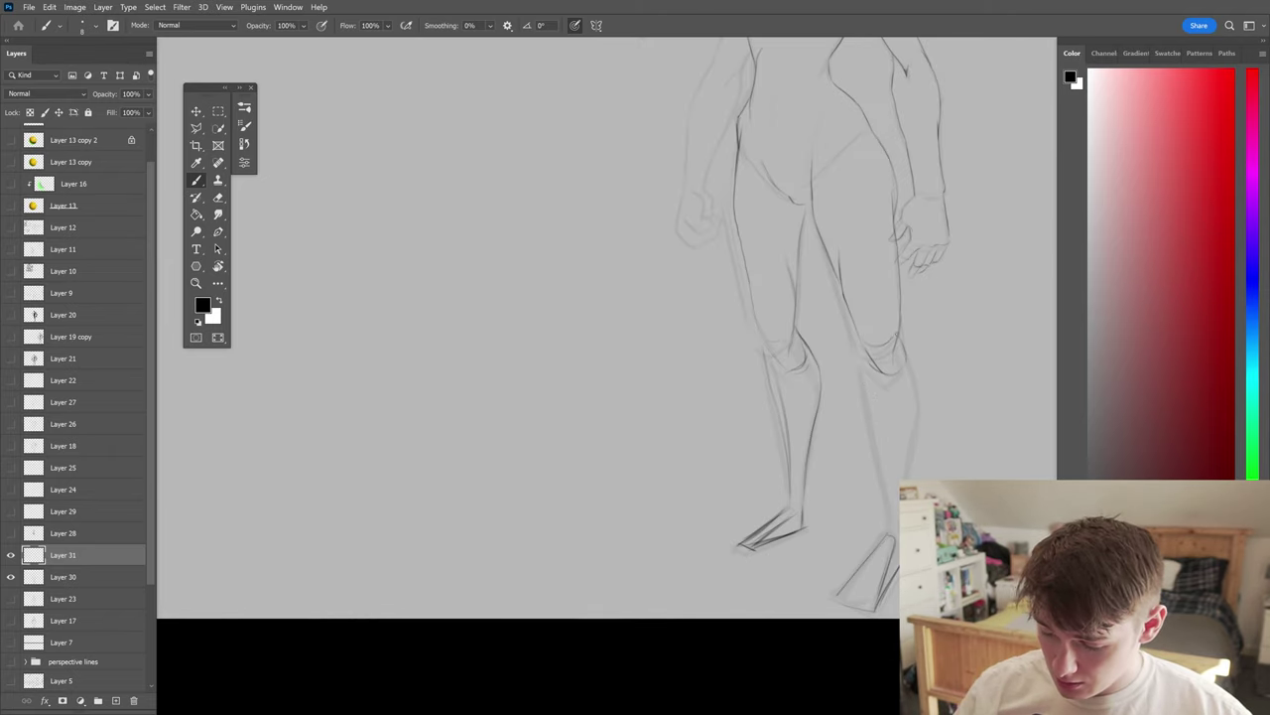
- Check the legs and feet mirrored, then zoom in close on the knee area
{"action": "key", "text": "ctrl+shift+h"}
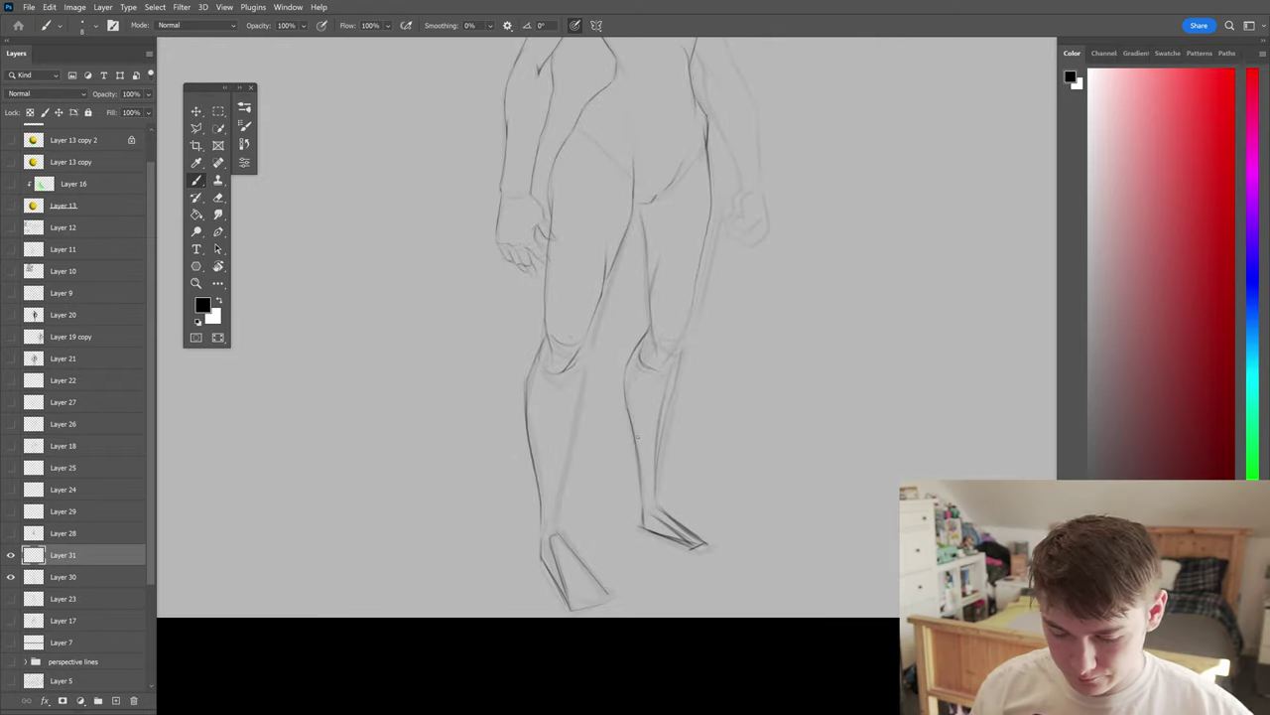
{"action": "mouse_move", "coordinate": [681, 408]}
{"action": "left_mouse_down"}
{"action": "mouse_move", "coordinate": [615, 408]}
{"action": "mouse_move", "coordinate": [681, 408]}
{"action": "left_mouse_up"}
{"action": "key", "text": "b"}
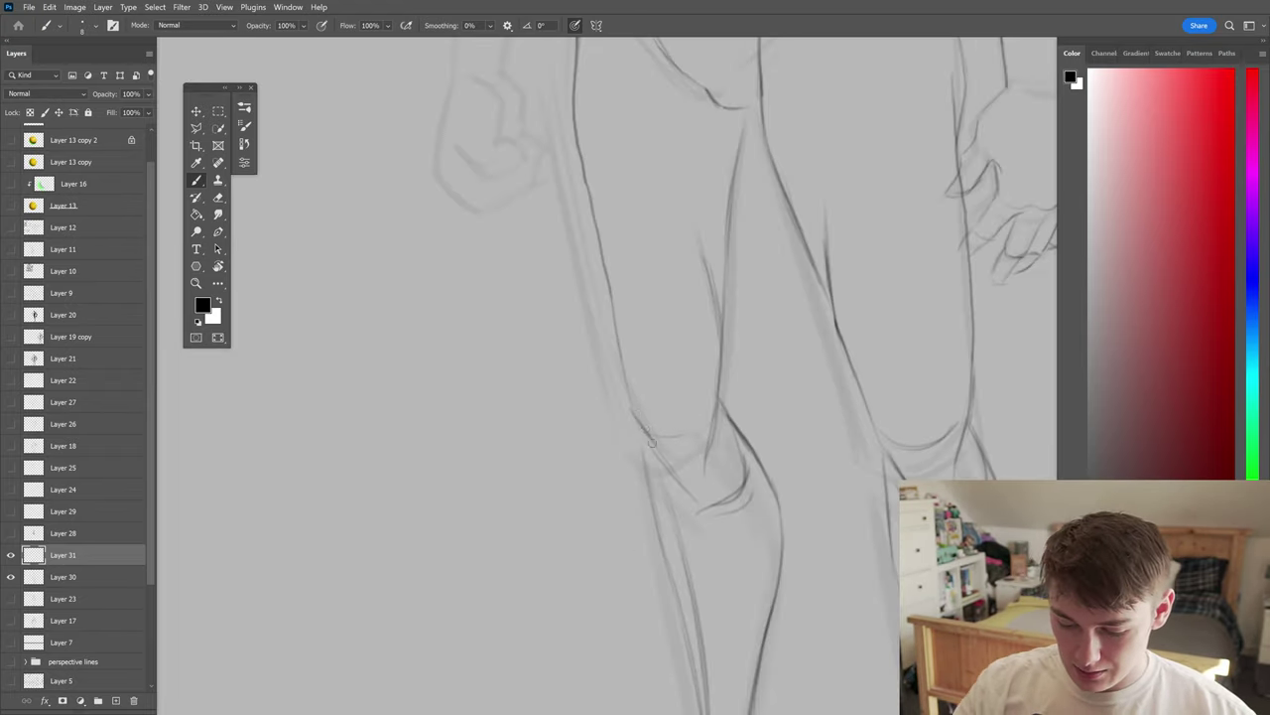
{"action": "scroll", "coordinate": [614, 337], "scroll_direction": "down", "scroll_amount": 3}
{"action": "scroll", "coordinate": [615, 329], "scroll_direction": "up", "scroll_amount": 2}
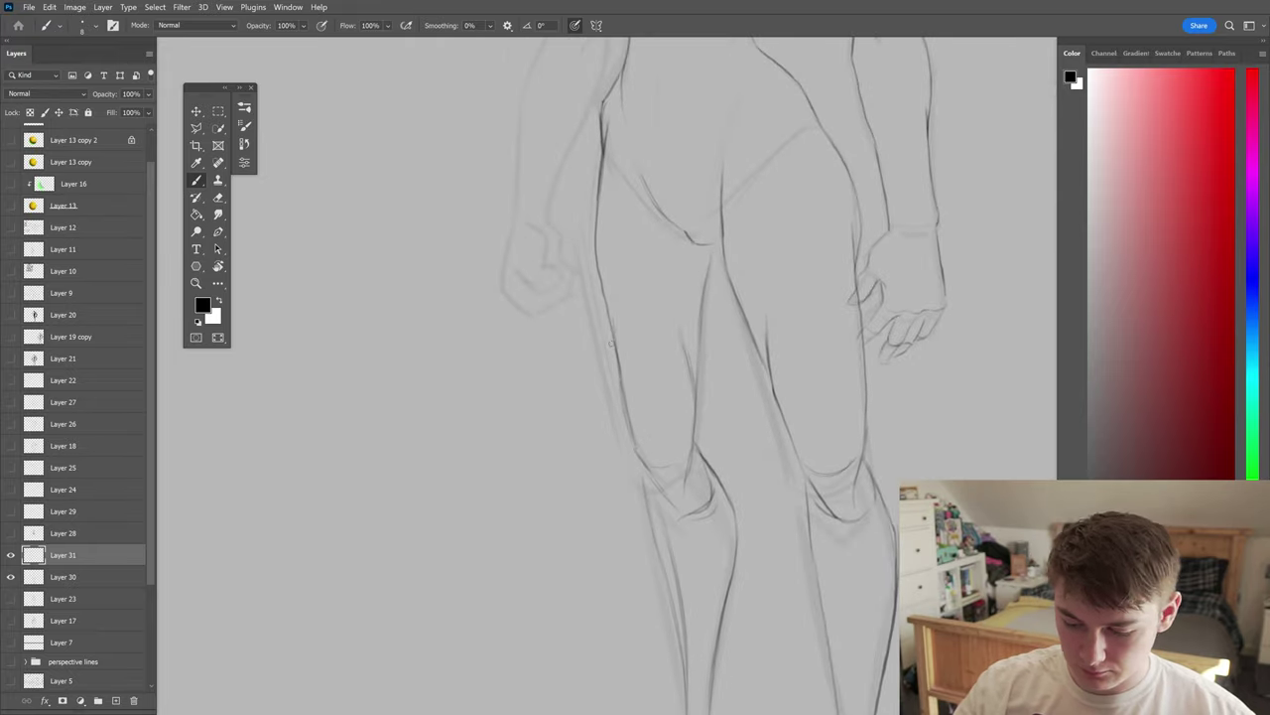
{"action": "scroll", "coordinate": [610, 296], "scroll_direction": "down", "scroll_amount": 2}
{"action": "key", "text": "z"}
{"action": "scroll", "coordinate": [676, 277], "scroll_direction": "down", "scroll_amount": 2}
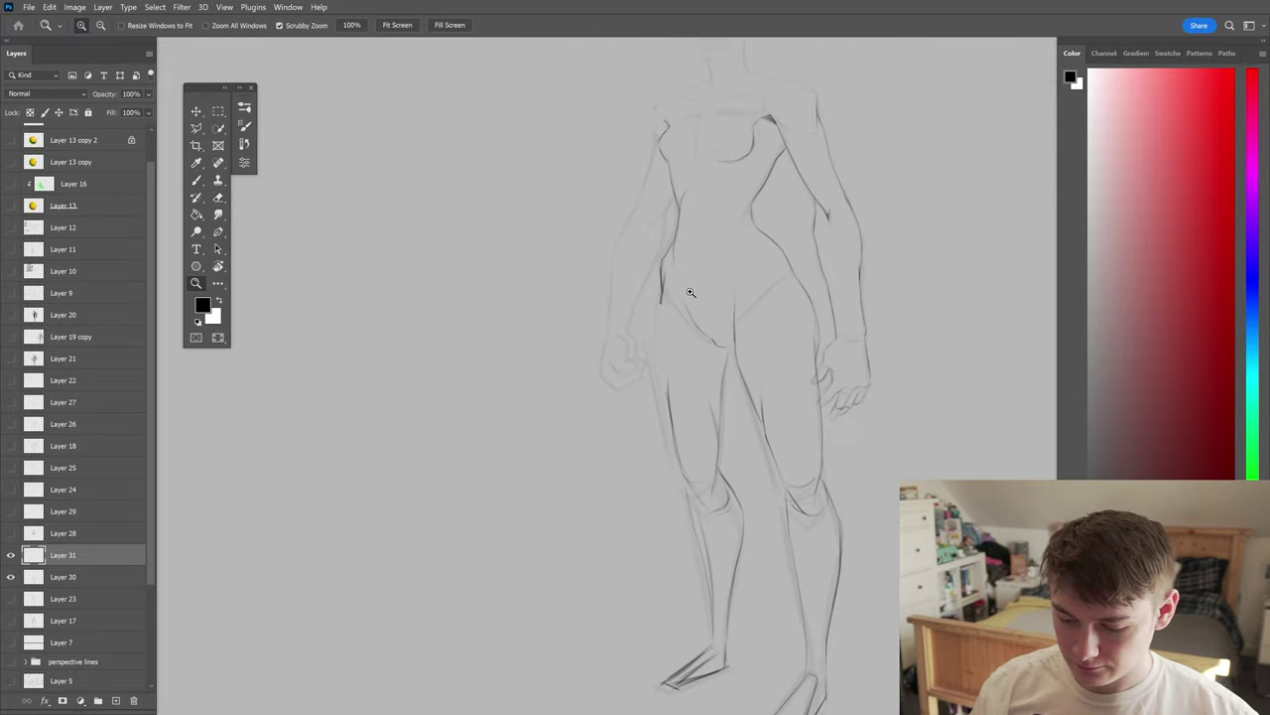
- Check the torso in a mirrored view, ending with the Brush tool ready
{"action": "key", "text": "b"}
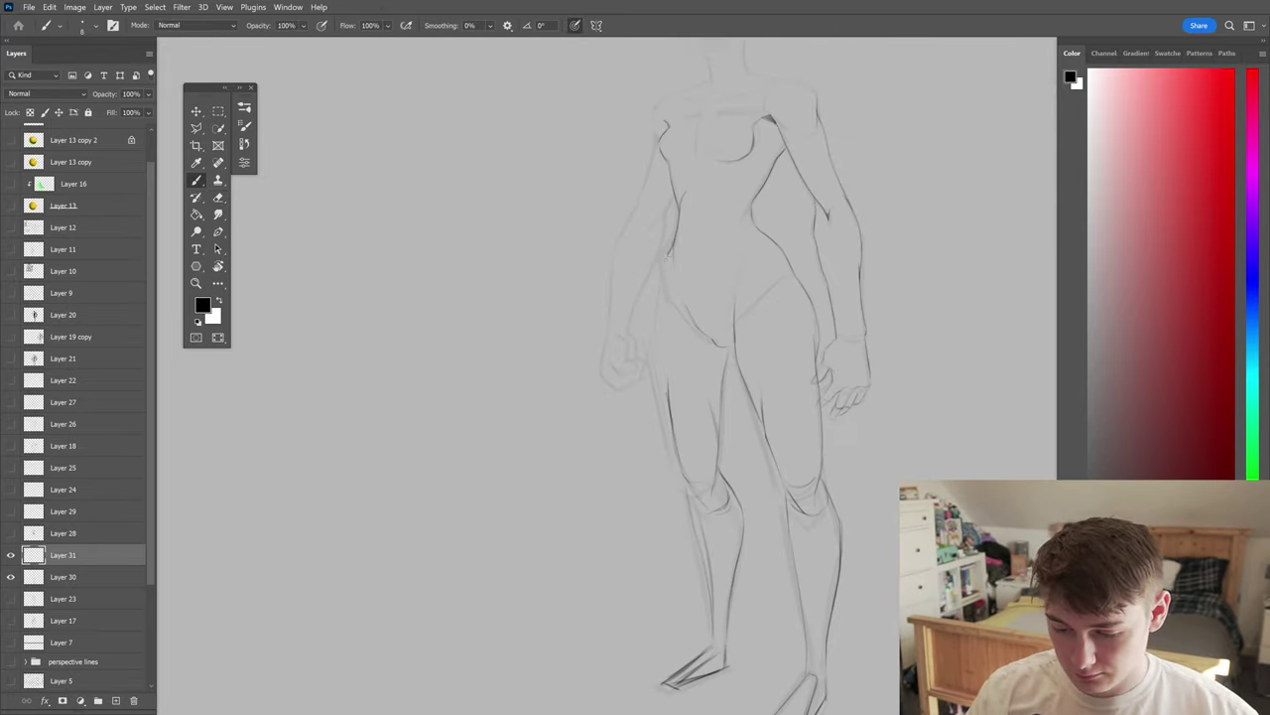
{"action": "scroll", "coordinate": [730, 525], "scroll_direction": "down", "scroll_amount": 5}
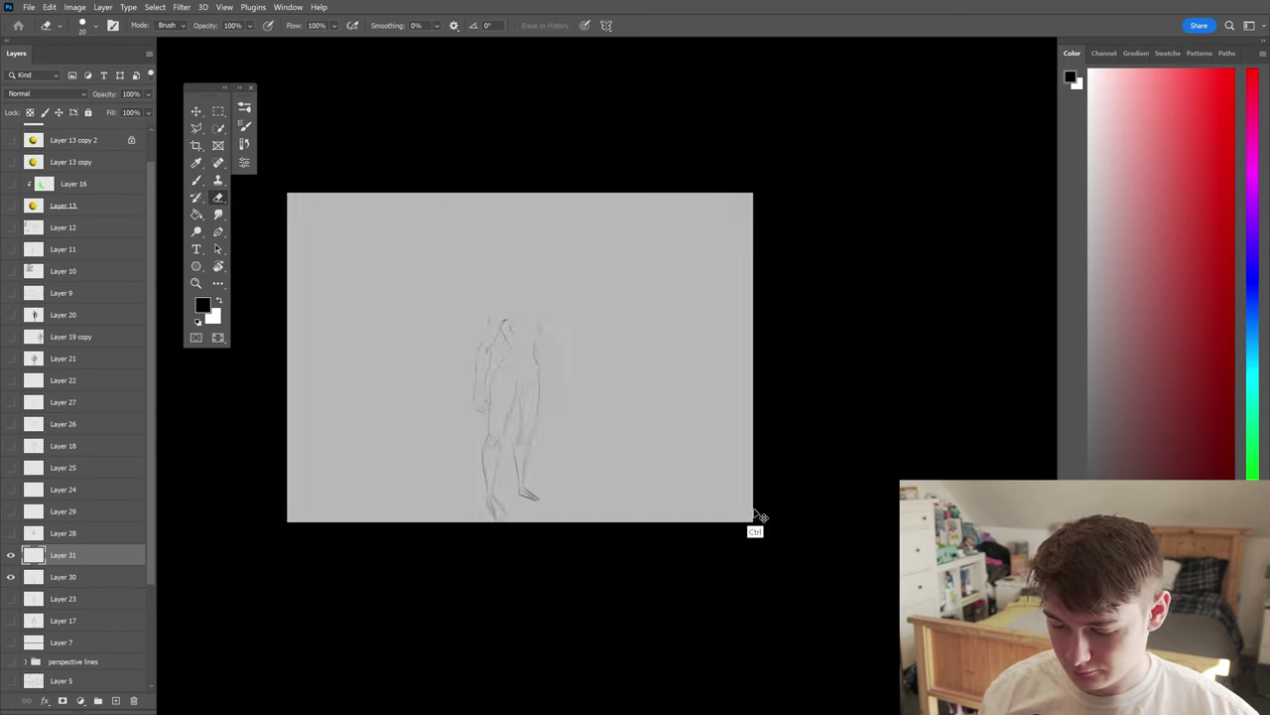
{"action": "scroll", "coordinate": [706, 319], "scroll_direction": "up", "scroll_amount": 6}
{"action": "key", "text": "ctrl+shift+h"}
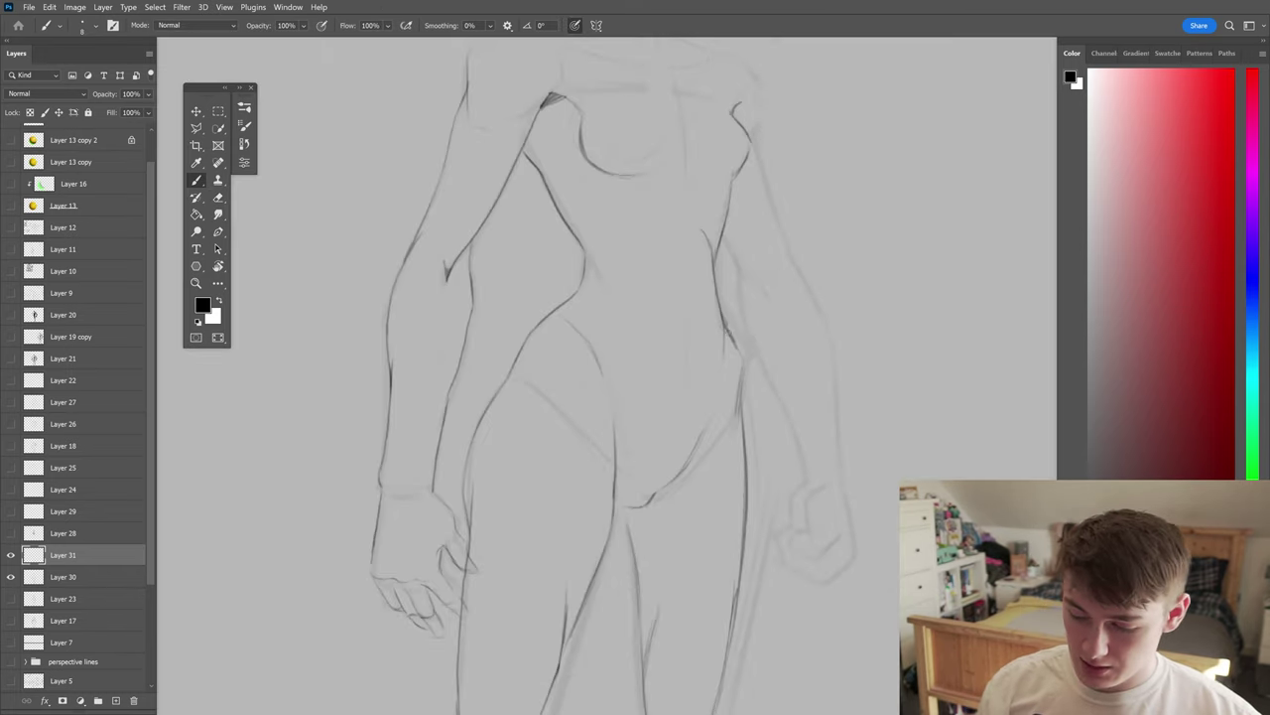
{"action": "key", "text": "e"}
{"action": "key", "text": "b"}
{"action": "key", "text": "e"}
{"action": "scroll", "coordinate": [754, 390], "scroll_direction": "down", "scroll_amount": 5}
{"action": "key", "text": "b"}
{"action": "scroll", "coordinate": [738, 363], "scroll_direction": "up", "scroll_amount": 5}
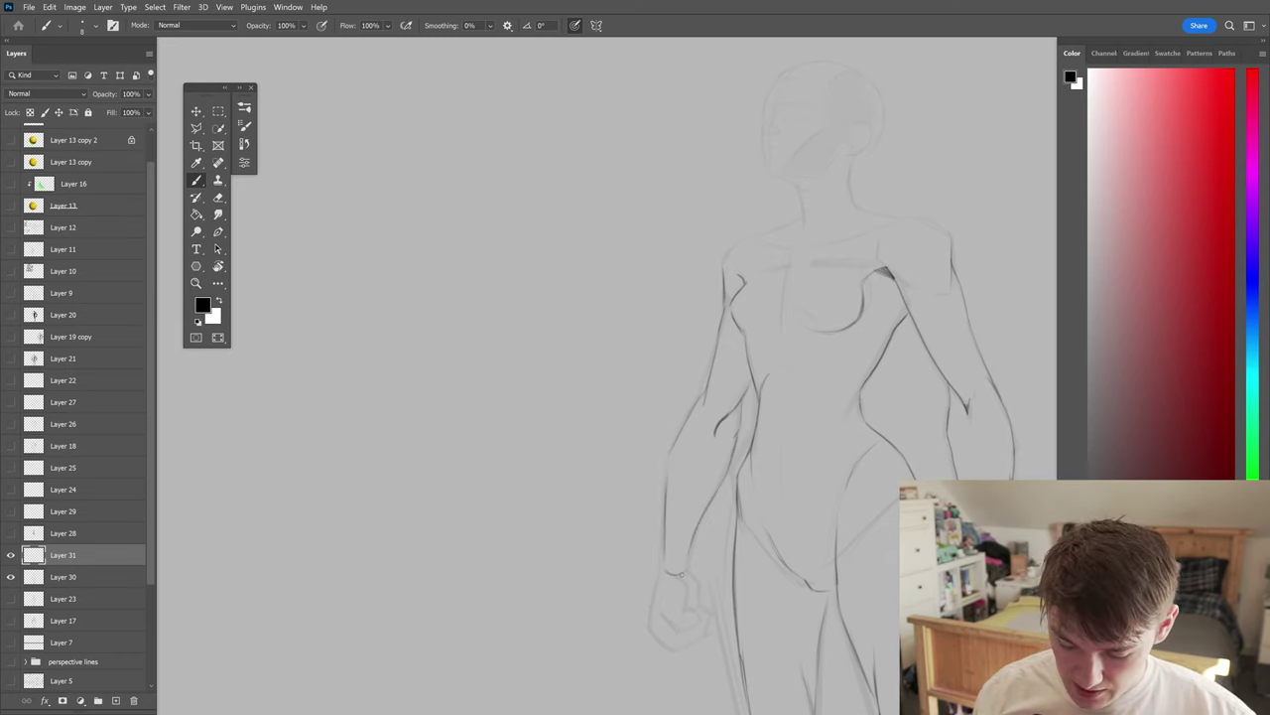
- Frame the second hand and sketch strokes inside it and along its bottom
{"action": "left_click_drag", "start_coordinate": [709, 595], "coordinate": [692, 436]}
{"action": "scroll", "coordinate": [700, 510], "scroll_direction": "up", "scroll_amount": 3}
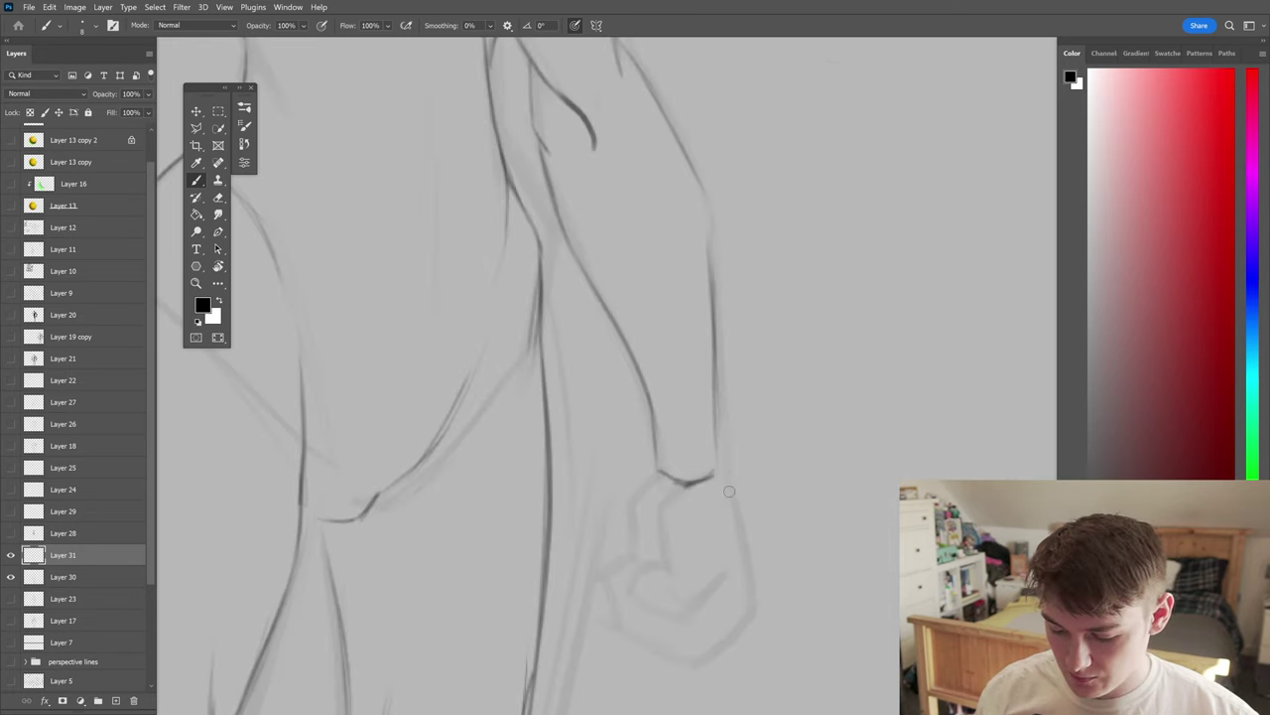
{"action": "mouse_move", "coordinate": [727, 495]}
{"action": "left_mouse_down"}
{"action": "mouse_move", "coordinate": [743, 601]}
{"action": "mouse_move", "coordinate": [759, 619]}
{"action": "left_mouse_up"}
{"action": "mouse_move", "coordinate": [688, 494]}
{"action": "left_mouse_down"}
{"action": "mouse_move", "coordinate": [622, 495]}
{"action": "mouse_move", "coordinate": [605, 578]}
{"action": "left_mouse_up"}
{"action": "mouse_move", "coordinate": [605, 578]}
{"action": "left_mouse_down"}
{"action": "mouse_move", "coordinate": [731, 567]}
{"action": "mouse_move", "coordinate": [720, 528]}
{"action": "mouse_move", "coordinate": [780, 547]}
{"action": "left_mouse_up"}
{"action": "left_click_drag", "start_coordinate": [671, 478], "coordinate": [626, 520]}
{"action": "mouse_move", "coordinate": [716, 536]}
{"action": "left_mouse_down"}
{"action": "mouse_move", "coordinate": [677, 526]}
{"action": "mouse_move", "coordinate": [650, 577]}
{"action": "left_mouse_up"}
{"action": "scroll", "coordinate": [630, 492], "scroll_direction": "down", "scroll_amount": 5}
{"action": "scroll", "coordinate": [681, 497], "scroll_direction": "up", "scroll_amount": 5}
- Draw the fist's lower edge, top-right knuckle and right and lower-left edges
{"action": "mouse_move", "coordinate": [695, 524]}
{"action": "left_mouse_down"}
{"action": "mouse_move", "coordinate": [644, 510]}
{"action": "mouse_move", "coordinate": [590, 553]}
{"action": "mouse_move", "coordinate": [774, 526]}
{"action": "left_mouse_up"}
{"action": "left_click_drag", "start_coordinate": [713, 552], "coordinate": [766, 522]}
{"action": "mouse_move", "coordinate": [737, 425]}
{"action": "left_mouse_down"}
{"action": "mouse_move", "coordinate": [767, 434]}
{"action": "mouse_move", "coordinate": [755, 427]}
{"action": "mouse_move", "coordinate": [751, 468]}
{"action": "left_mouse_up"}
{"action": "left_click_drag", "start_coordinate": [752, 469], "coordinate": [593, 488]}
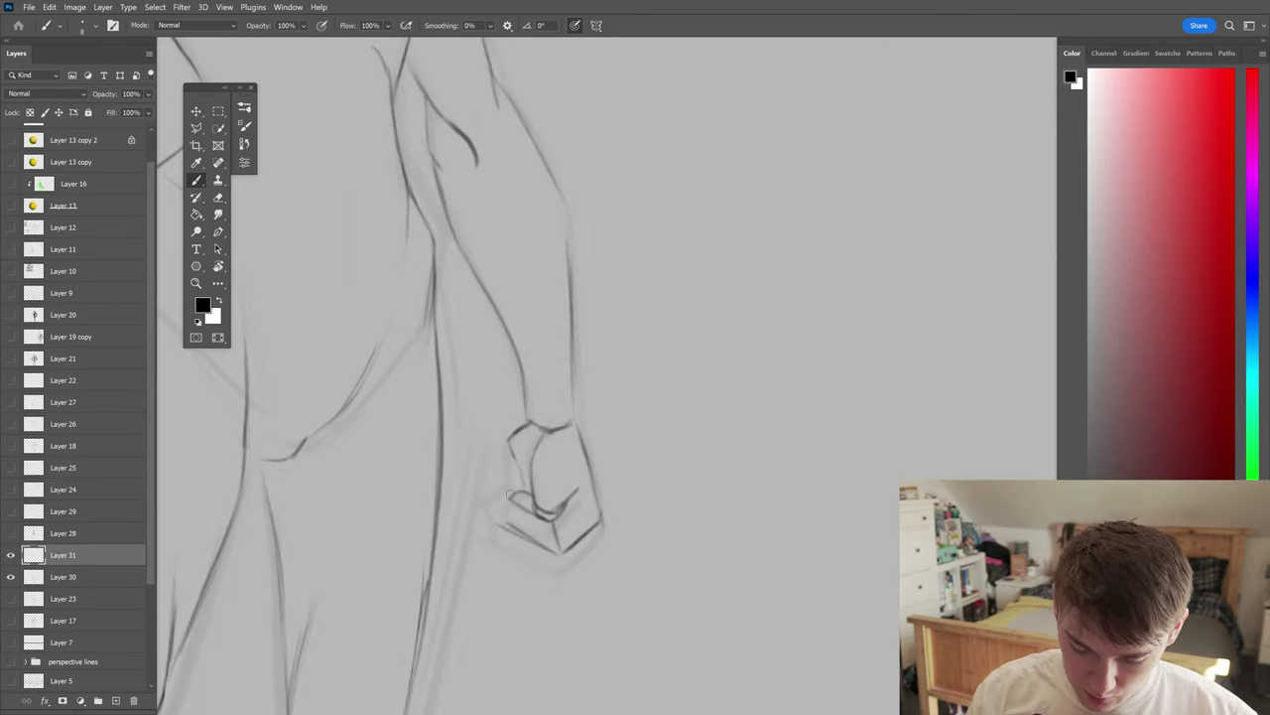
{"action": "mouse_move", "coordinate": [504, 526]}
{"action": "left_mouse_down"}
{"action": "mouse_move", "coordinate": [496, 494]}
{"action": "mouse_move", "coordinate": [688, 486]}
{"action": "left_mouse_up"}
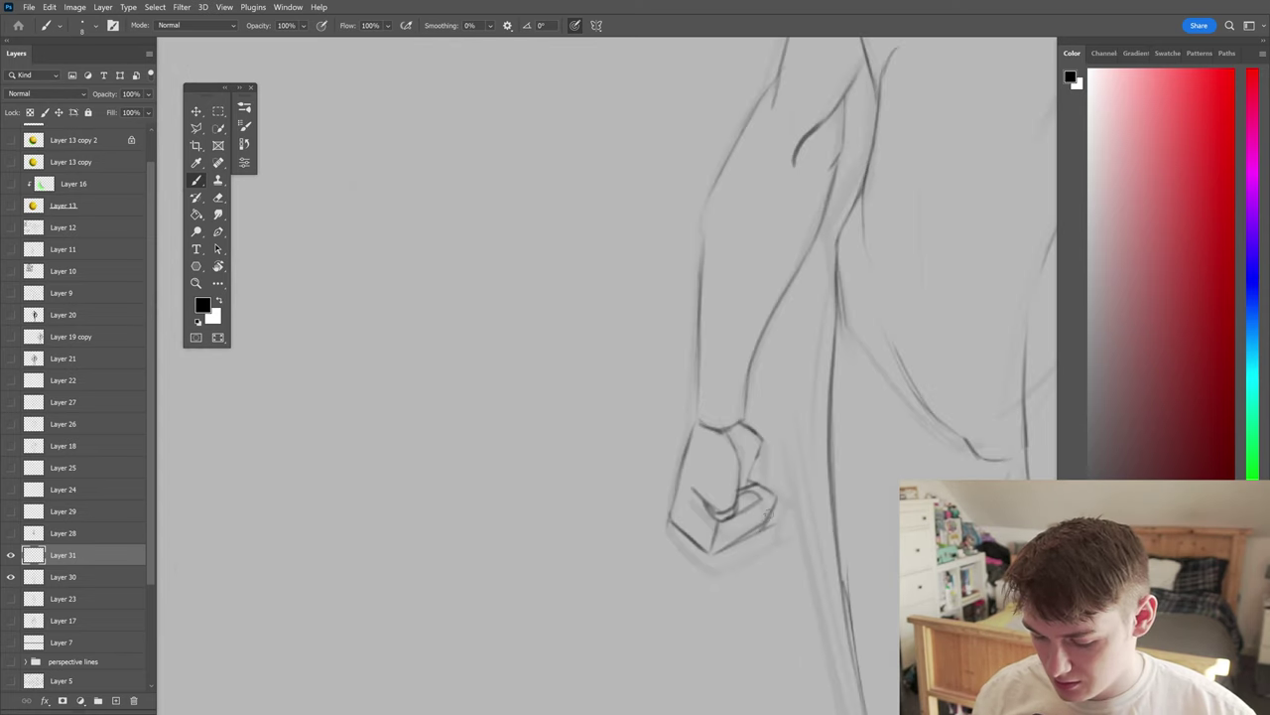
{"action": "scroll", "coordinate": [774, 526], "scroll_direction": "down", "scroll_amount": 5}
{"action": "mouse_move", "coordinate": [716, 552]}
{"action": "left_mouse_down"}
{"action": "mouse_move", "coordinate": [780, 514]}
{"action": "mouse_move", "coordinate": [757, 562]}
{"action": "left_mouse_up"}
{"action": "scroll", "coordinate": [774, 526], "scroll_direction": "up", "scroll_amount": 5}
{"action": "scroll", "coordinate": [774, 527], "scroll_direction": "down", "scroll_amount": 5}
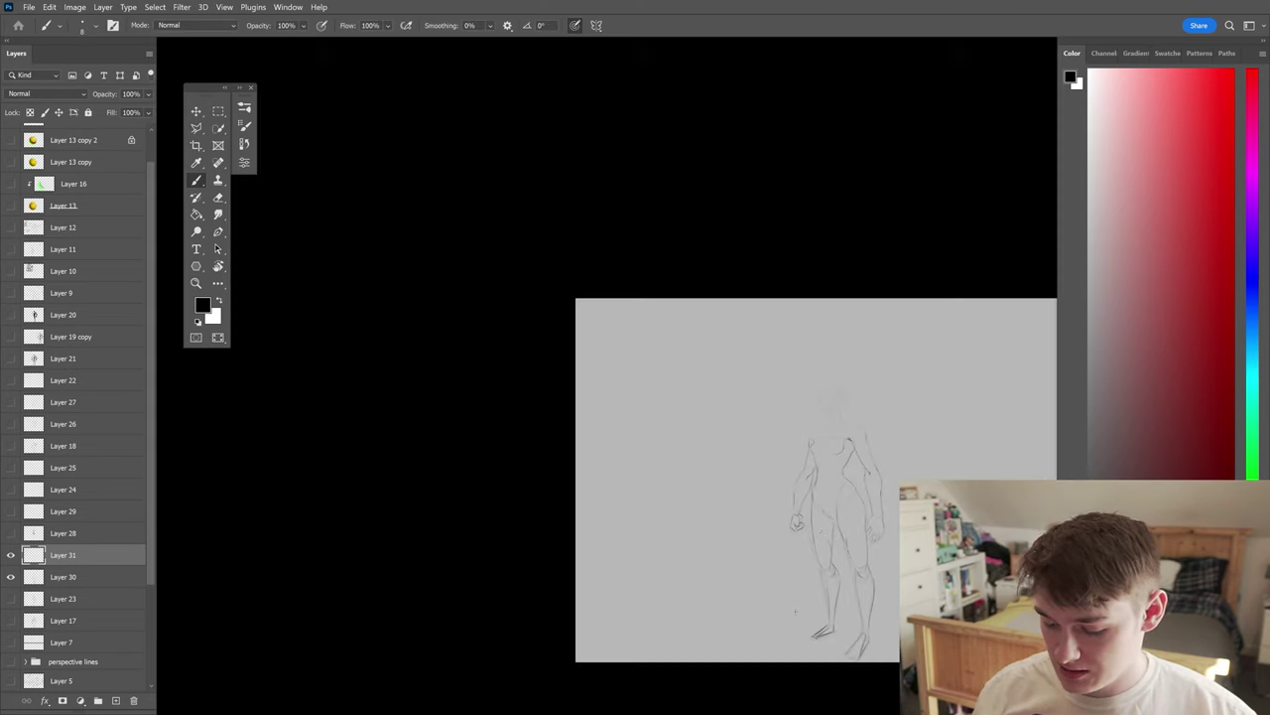
{"action": "scroll", "coordinate": [818, 581], "scroll_direction": "up", "scroll_amount": 8}
- Draw the collarbone from chest to shoulder, checking the shoulders in a mirrored view
{"action": "left_click_drag", "start_coordinate": [795, 365], "coordinate": [896, 342]}
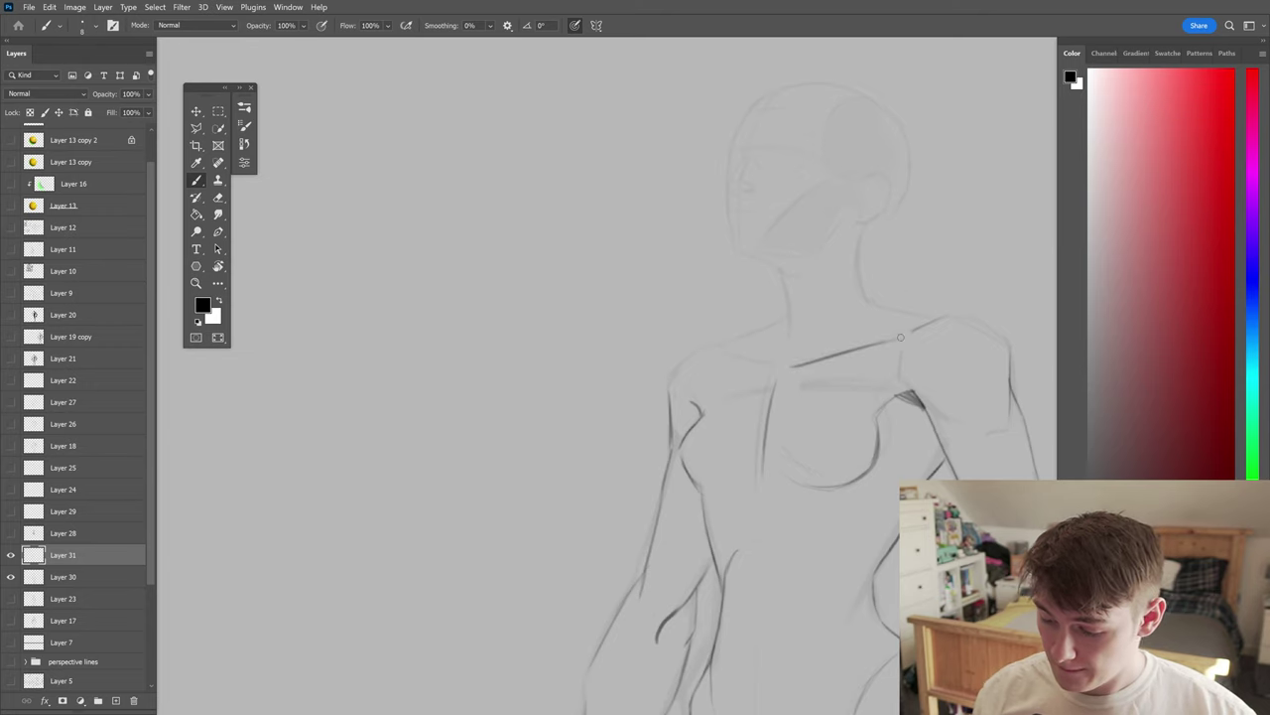
{"action": "key", "text": "h"}
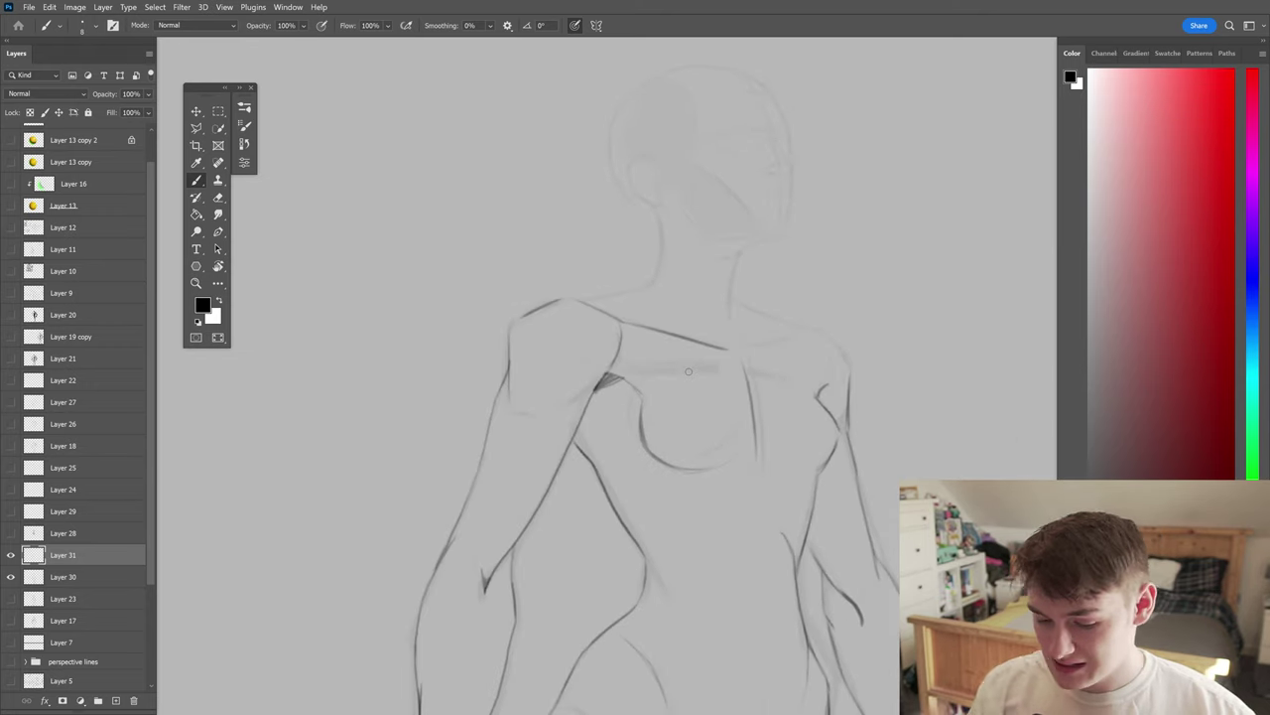
{"action": "key", "text": "h"}
{"action": "key", "text": "h"}
{"action": "key", "text": "h"}
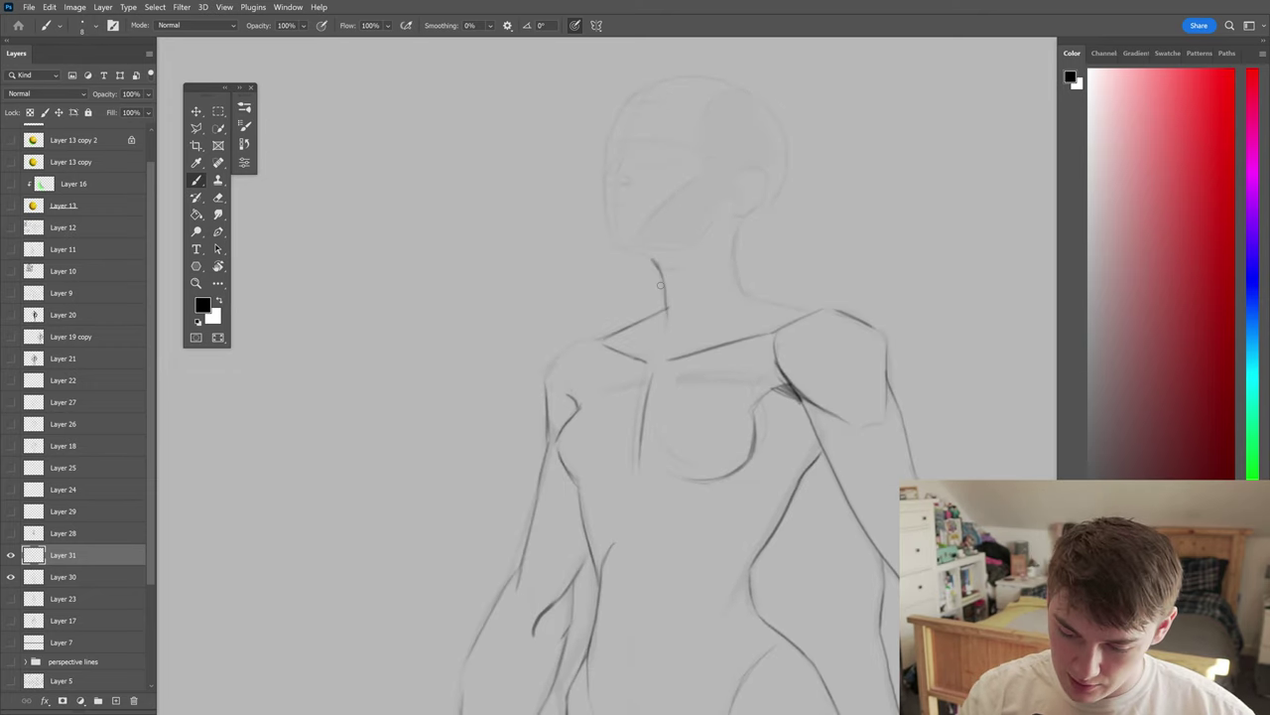
{"action": "key", "text": "h"}
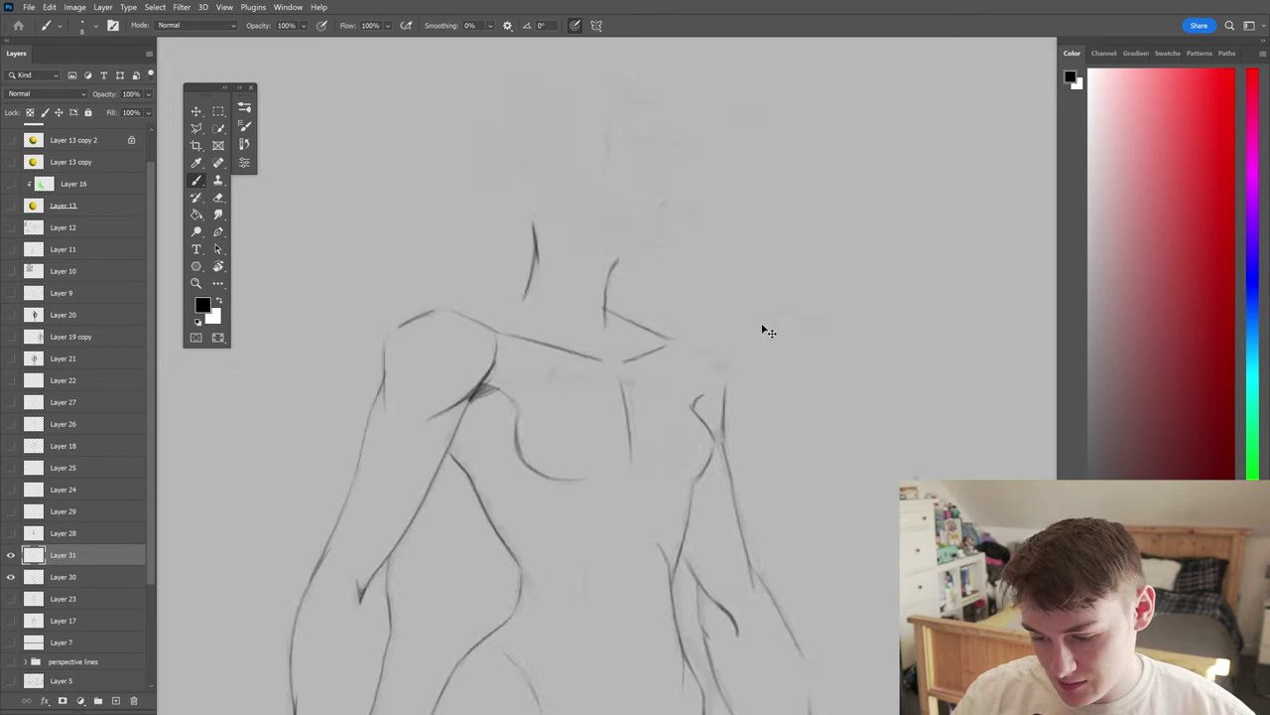
{"action": "left_click_drag", "start_coordinate": [765, 332], "coordinate": [1003, 403]}
{"action": "key", "text": "h"}
{"action": "mouse_move", "coordinate": [627, 421]}
{"action": "left_mouse_down"}
{"action": "mouse_move", "coordinate": [721, 447]}
{"action": "mouse_move", "coordinate": [772, 487]}
{"action": "mouse_move", "coordinate": [808, 419]}
{"action": "mouse_move", "coordinate": [802, 380]}
{"action": "mouse_move", "coordinate": [865, 361]}
{"action": "left_mouse_up"}
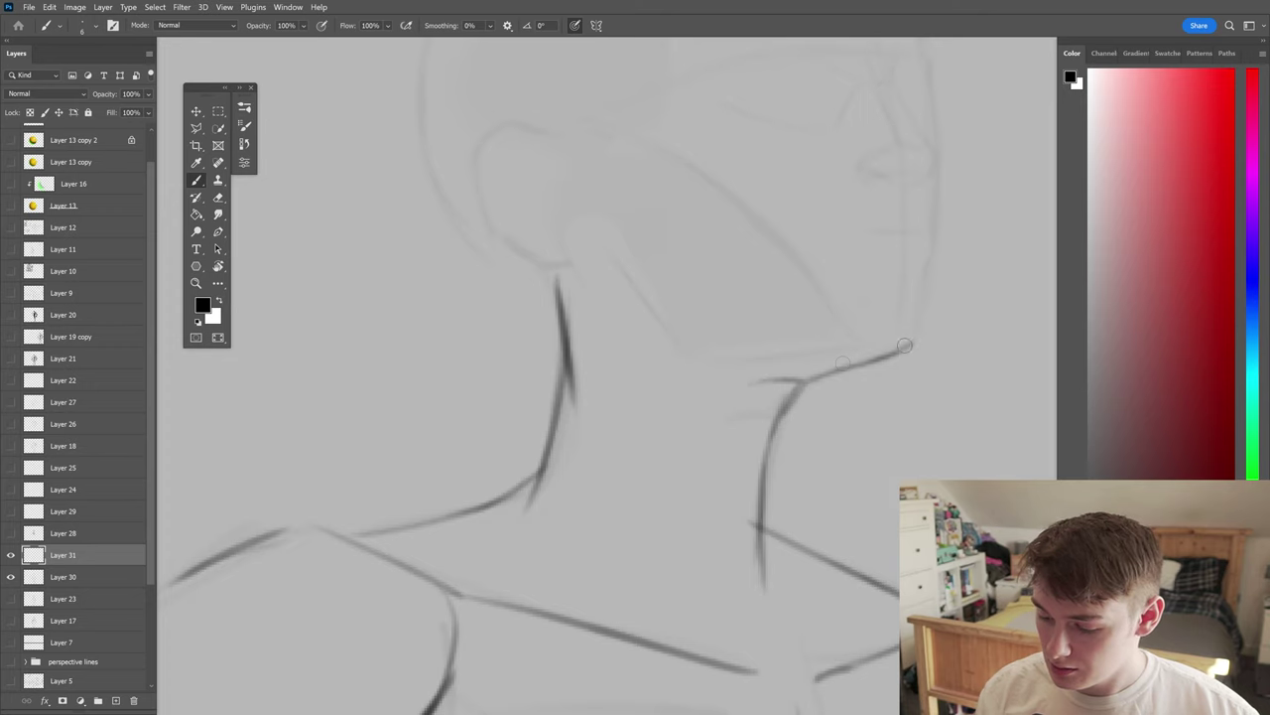
- Sketch the jaw line and the profile's forehead, mirroring the view to check the head
{"action": "mouse_move", "coordinate": [913, 310]}
{"action": "left_mouse_down"}
{"action": "mouse_move", "coordinate": [944, 214]}
{"action": "mouse_move", "coordinate": [838, 411]}
{"action": "left_mouse_up"}
{"action": "left_click_drag", "start_coordinate": [825, 319], "coordinate": [834, 417]}
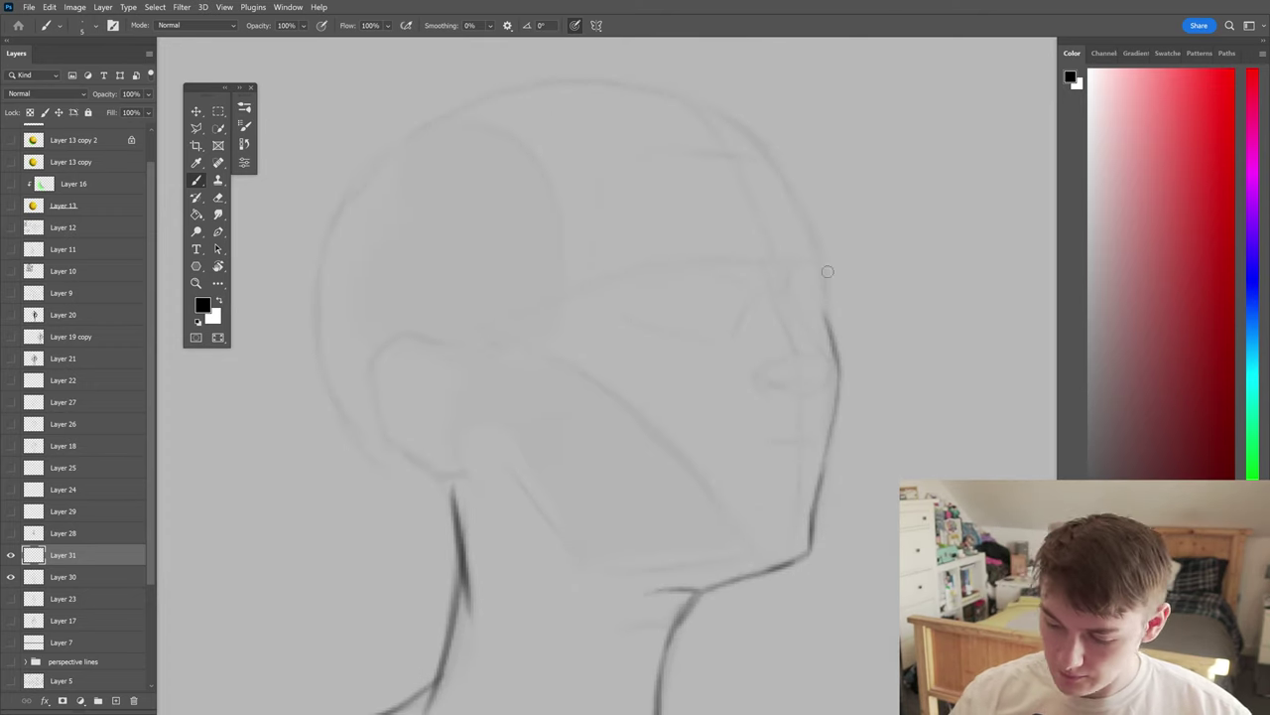
{"action": "key", "text": "h"}
{"action": "scroll", "coordinate": [615, 377], "scroll_direction": "up", "scroll_amount": 2}
{"action": "mouse_move", "coordinate": [583, 266]}
{"action": "left_mouse_down"}
{"action": "mouse_move", "coordinate": [638, 160]}
{"action": "mouse_move", "coordinate": [789, 107]}
{"action": "left_mouse_up"}
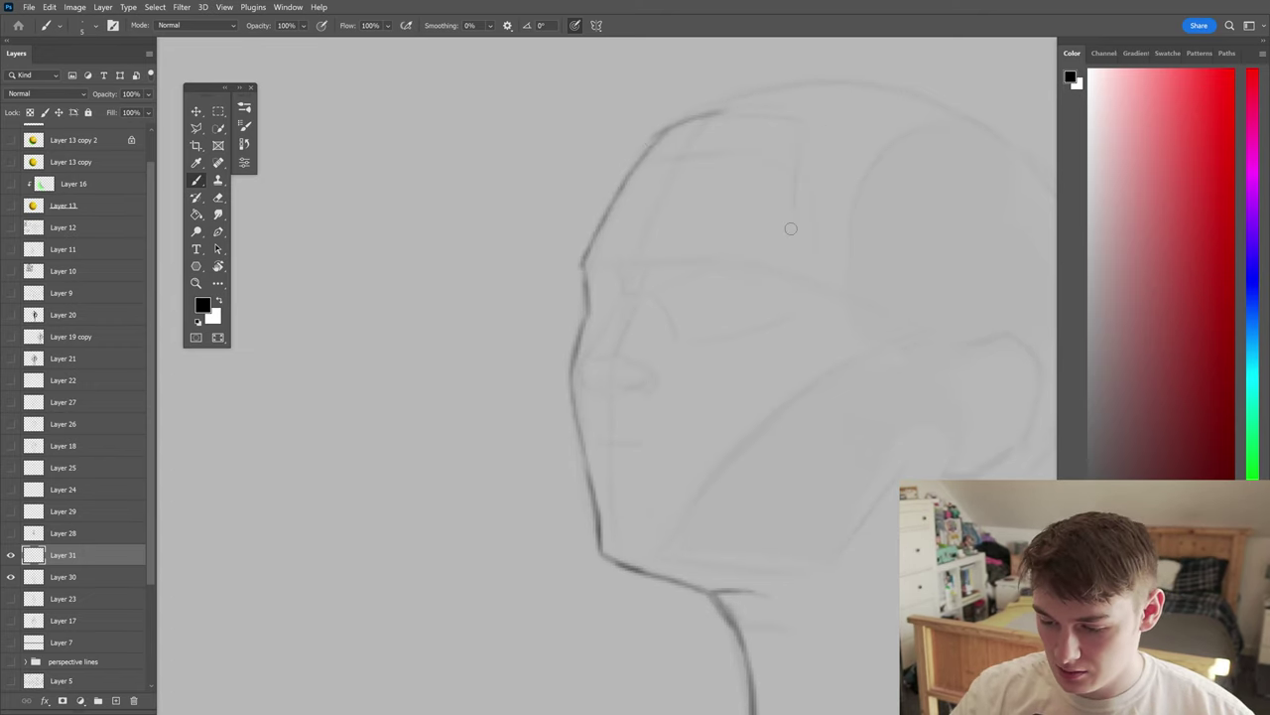
{"action": "scroll", "coordinate": [883, 321], "scroll_direction": "down", "scroll_amount": 2}
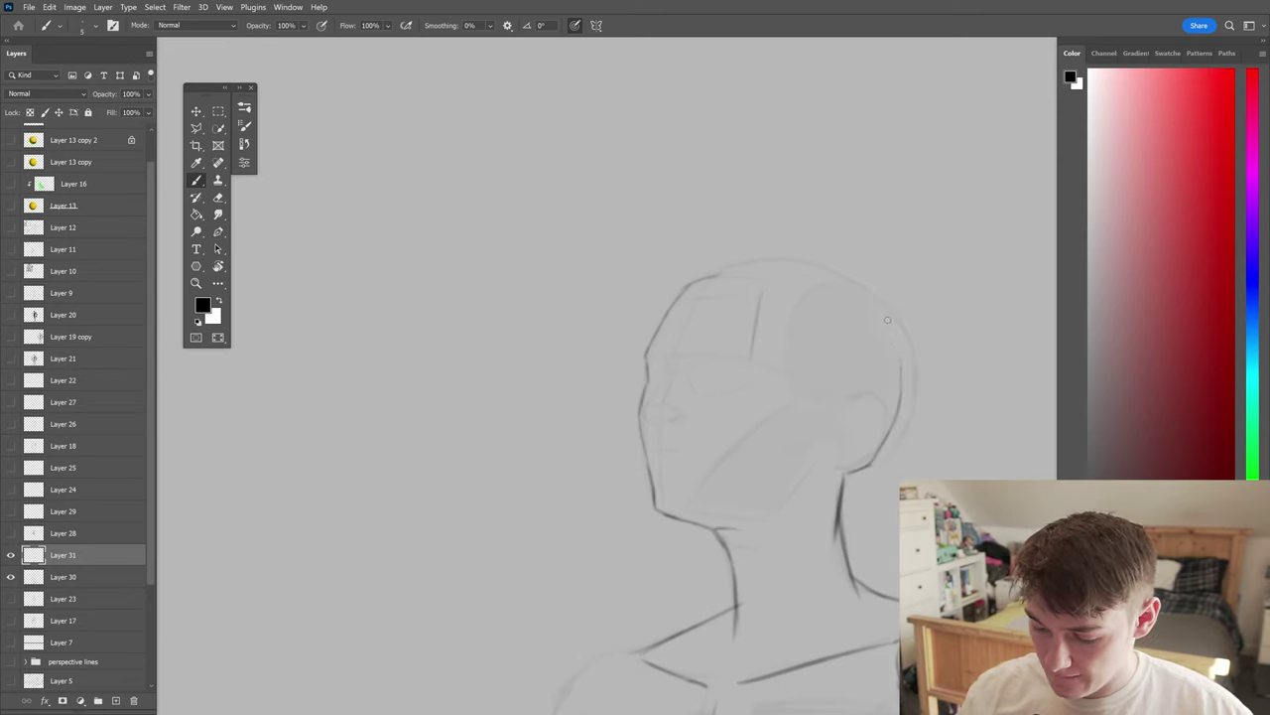
{"action": "key", "text": "h"}
{"action": "scroll", "coordinate": [723, 519], "scroll_direction": "up", "scroll_amount": 2}
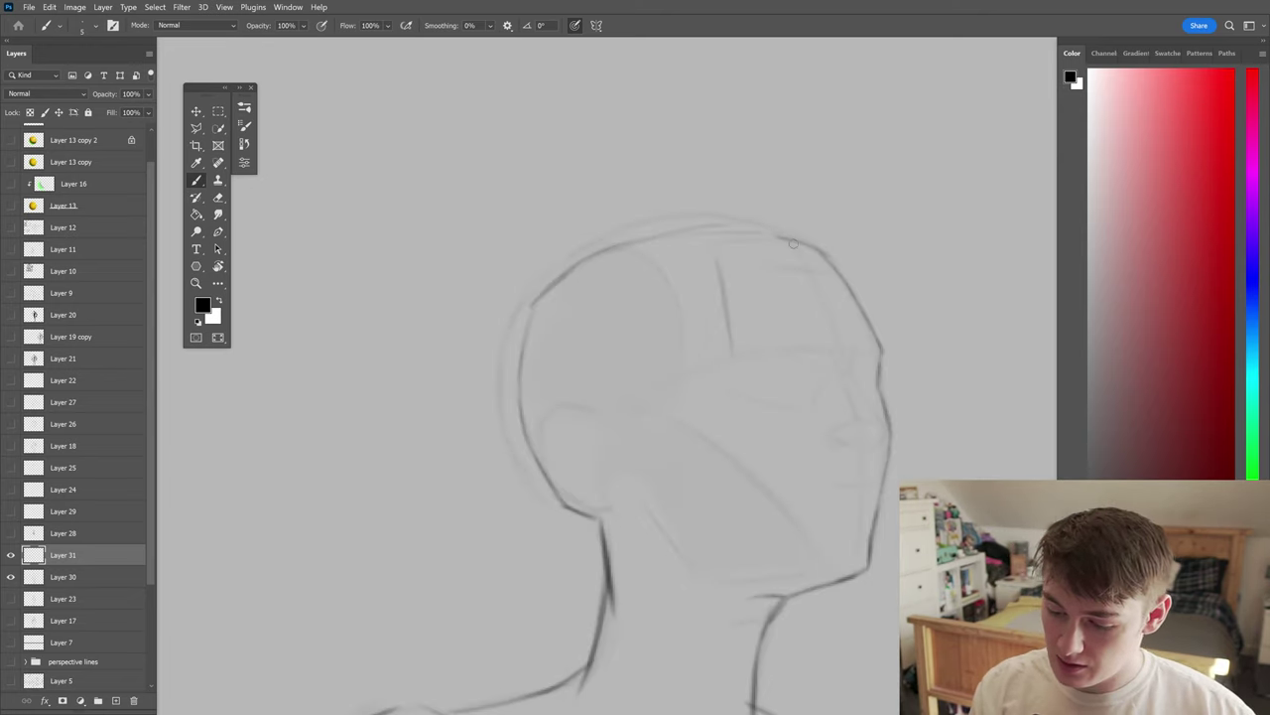
{"action": "key", "text": "h"}
{"action": "scroll", "coordinate": [604, 354], "scroll_direction": "up", "scroll_amount": 2}
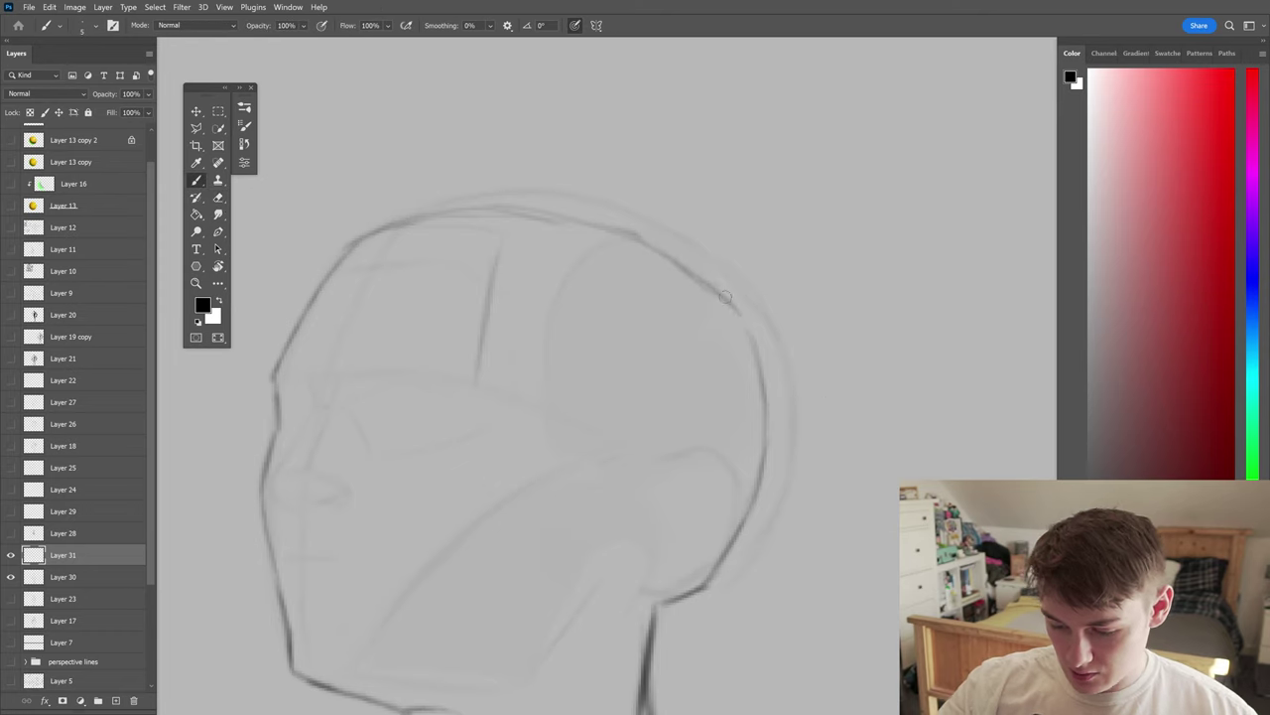
- Draw the ear curve and lobe on the side of the head, down toward the neck
{"action": "scroll", "coordinate": [757, 362], "scroll_direction": "down", "scroll_amount": 3}
{"action": "key", "text": "h"}
{"action": "scroll", "coordinate": [828, 447], "scroll_direction": "up", "scroll_amount": 3}
{"action": "mouse_move", "coordinate": [693, 371]}
{"action": "left_mouse_down"}
{"action": "mouse_move", "coordinate": [643, 375]}
{"action": "mouse_move", "coordinate": [656, 459]}
{"action": "mouse_move", "coordinate": [718, 482]}
{"action": "left_mouse_up"}
{"action": "key", "text": "ctrl+z"}
{"action": "mouse_move", "coordinate": [641, 429]}
{"action": "left_mouse_down"}
{"action": "mouse_move", "coordinate": [665, 462]}
{"action": "mouse_move", "coordinate": [723, 475]}
{"action": "left_mouse_up"}
{"action": "key", "text": "e"}
{"action": "key", "text": "b"}
- Reframe around the head, check the ear in a mirrored view, and zoom in close
{"action": "key", "text": "z"}
{"action": "key", "text": "h"}
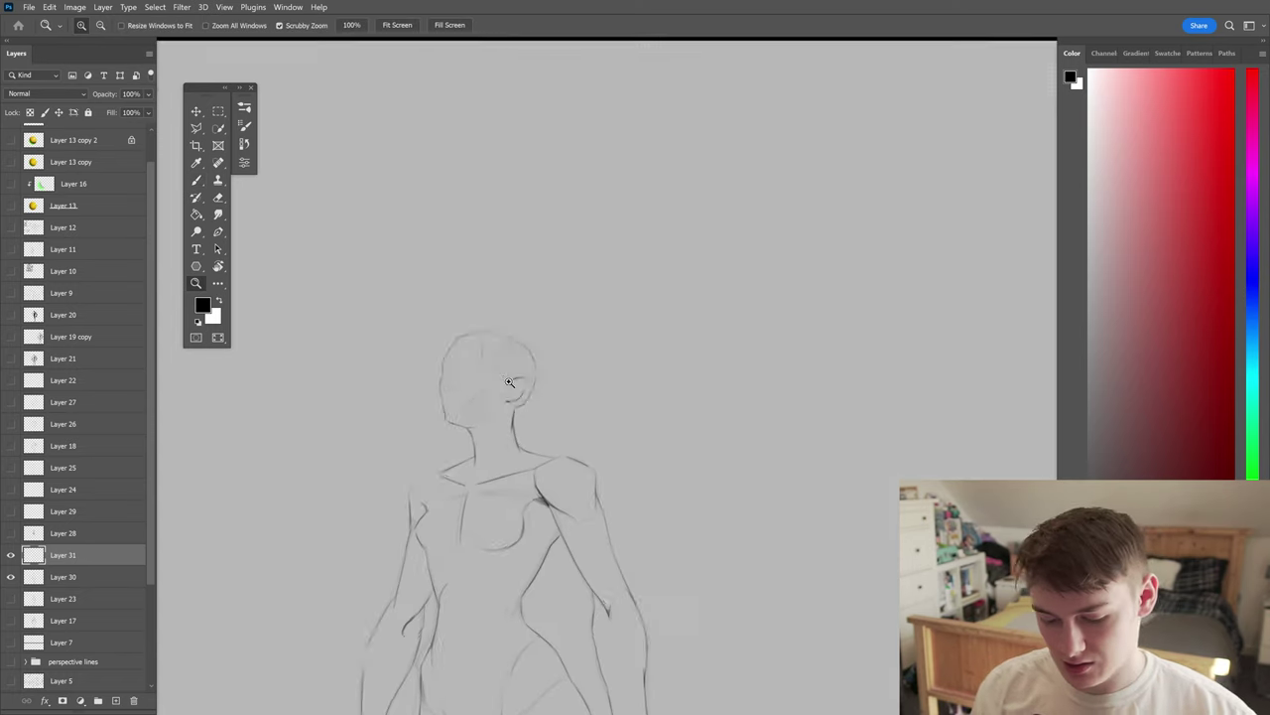
{"action": "scroll", "coordinate": [596, 393], "scroll_direction": "up", "scroll_amount": 3}
{"action": "scroll", "coordinate": [660, 394], "scroll_direction": "down", "scroll_amount": 3}
{"action": "left_click_drag", "start_coordinate": [660, 394], "coordinate": [792, 376]}
{"action": "key", "text": "b"}
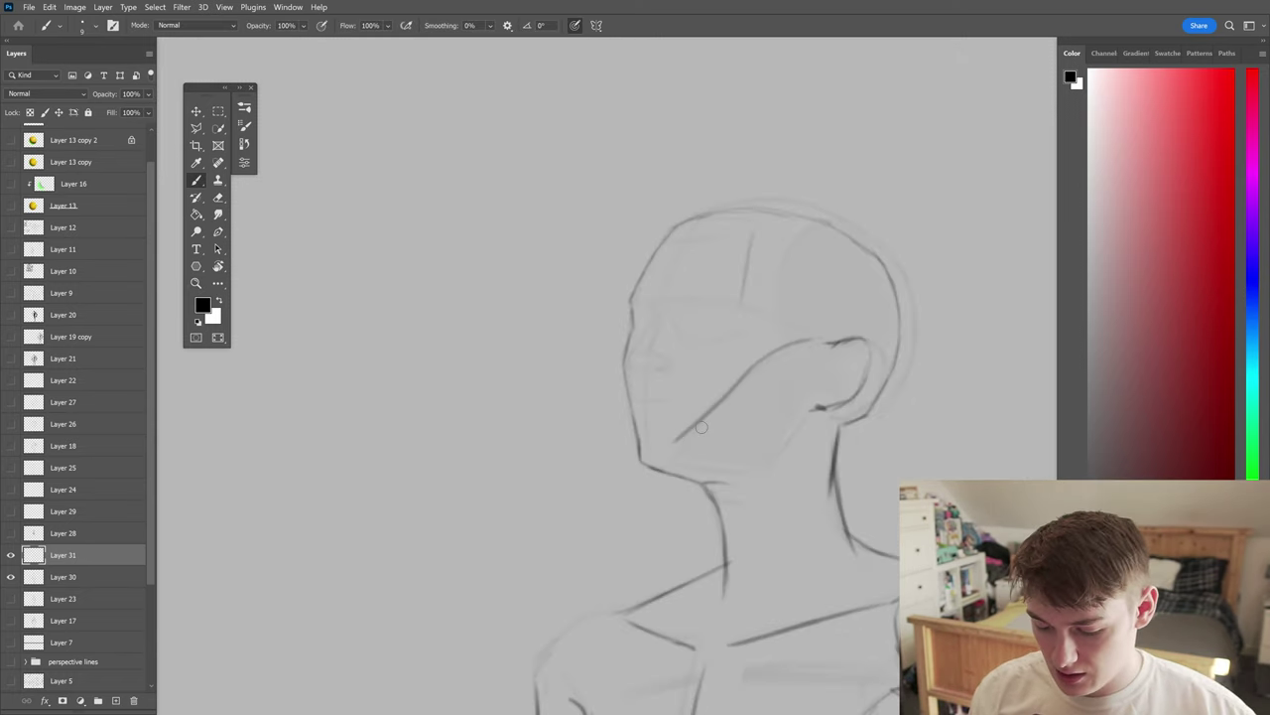
{"action": "key", "text": "h"}
{"action": "scroll", "coordinate": [541, 357], "scroll_direction": "up", "scroll_amount": 3}
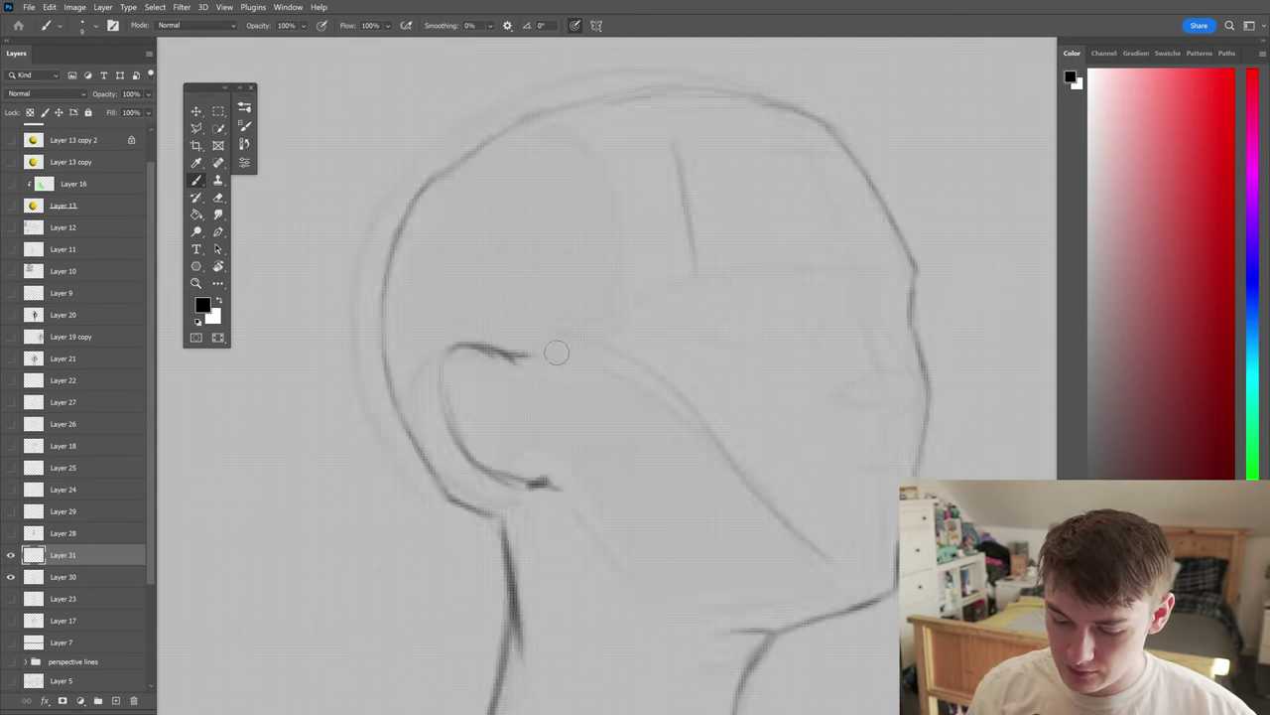
{"action": "key", "text": "h"}
{"action": "scroll", "coordinate": [583, 463], "scroll_direction": "down", "scroll_amount": 3}
{"action": "scroll", "coordinate": [727, 417], "scroll_direction": "up", "scroll_amount": 3}
{"action": "scroll", "coordinate": [728, 417], "scroll_direction": "down", "scroll_amount": 3}
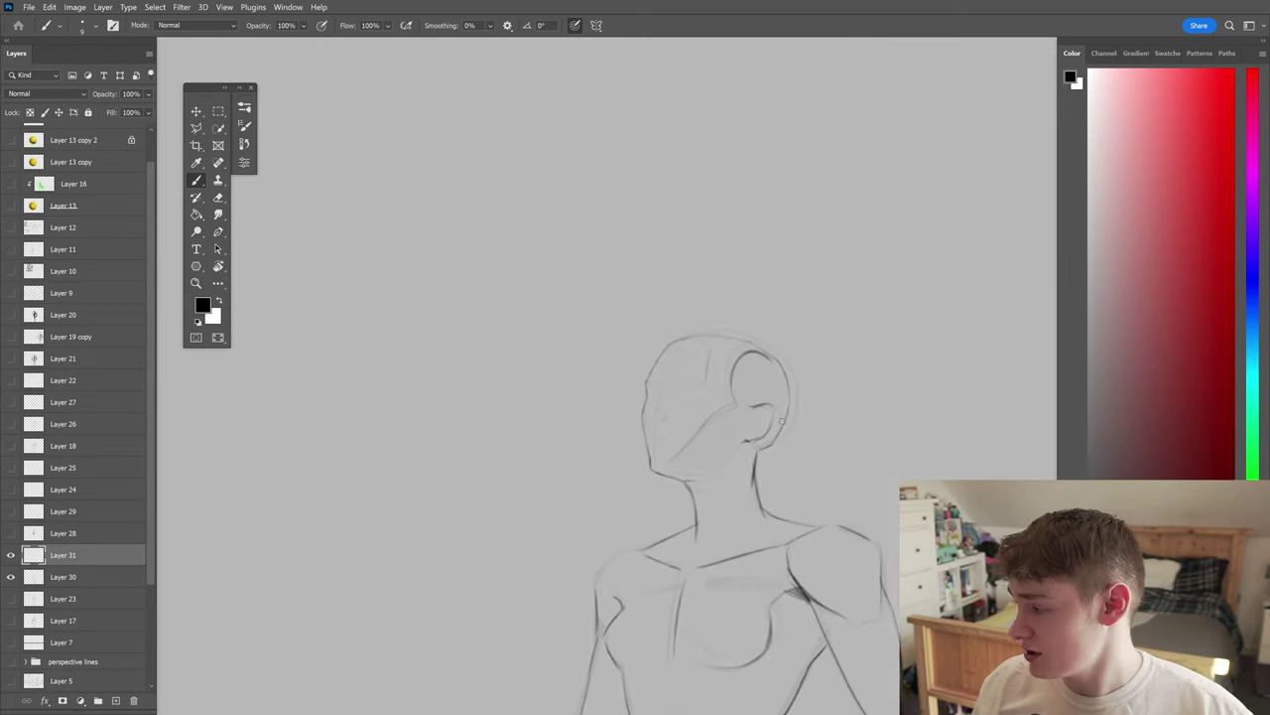
{"action": "key", "text": "z"}
{"action": "left_click", "coordinate": [728, 415]}
{"action": "left_click", "coordinate": [607, 361]}
- Paint dark grey shading under the ear and into the eye socket with a larger brush
{"action": "key", "text": "b"}
{"action": "left_click_drag", "start_coordinate": [898, 435], "coordinate": [749, 521]}
{"action": "left_click_drag", "start_coordinate": [774, 545], "coordinate": [784, 483]}
{"action": "scroll", "coordinate": [784, 483], "scroll_direction": "down", "scroll_amount": 2}
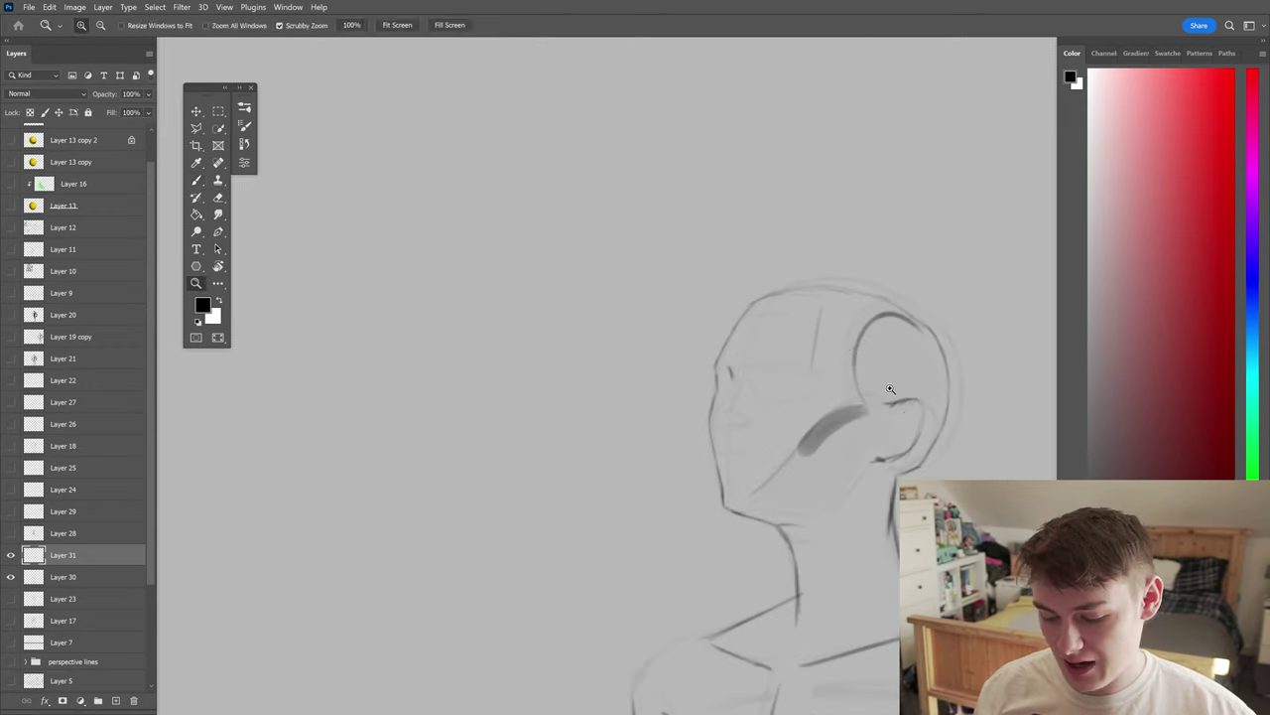
{"action": "key", "text": "bracketright"}
{"action": "key", "text": "bracketright"}
{"action": "key", "text": "bracketright"}
{"action": "key", "text": "bracketright"}
{"action": "mouse_move", "coordinate": [894, 327]}
{"action": "left_mouse_down"}
{"action": "mouse_move", "coordinate": [869, 382]}
{"action": "mouse_move", "coordinate": [929, 387]}
{"action": "left_mouse_up"}
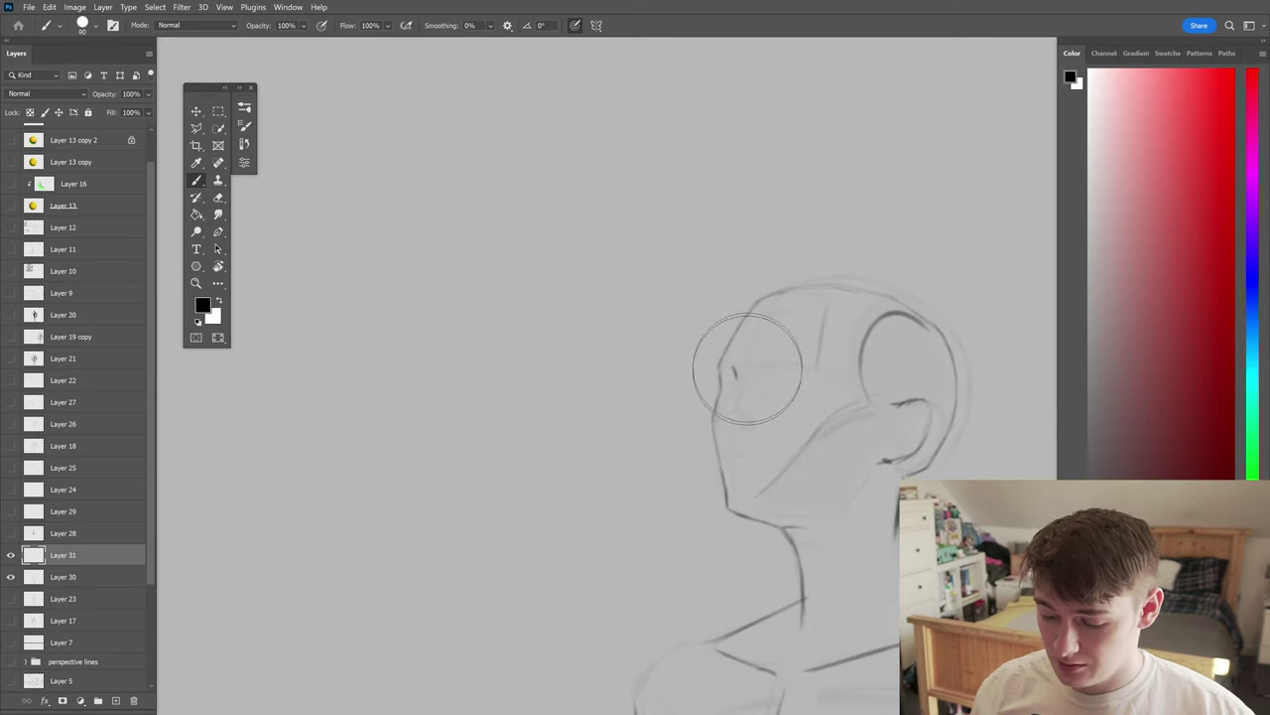
{"action": "key", "text": "bracketleft"}
{"action": "key", "text": "bracketleft"}
{"action": "key", "text": "bracketleft"}
{"action": "key", "text": "bracketleft"}
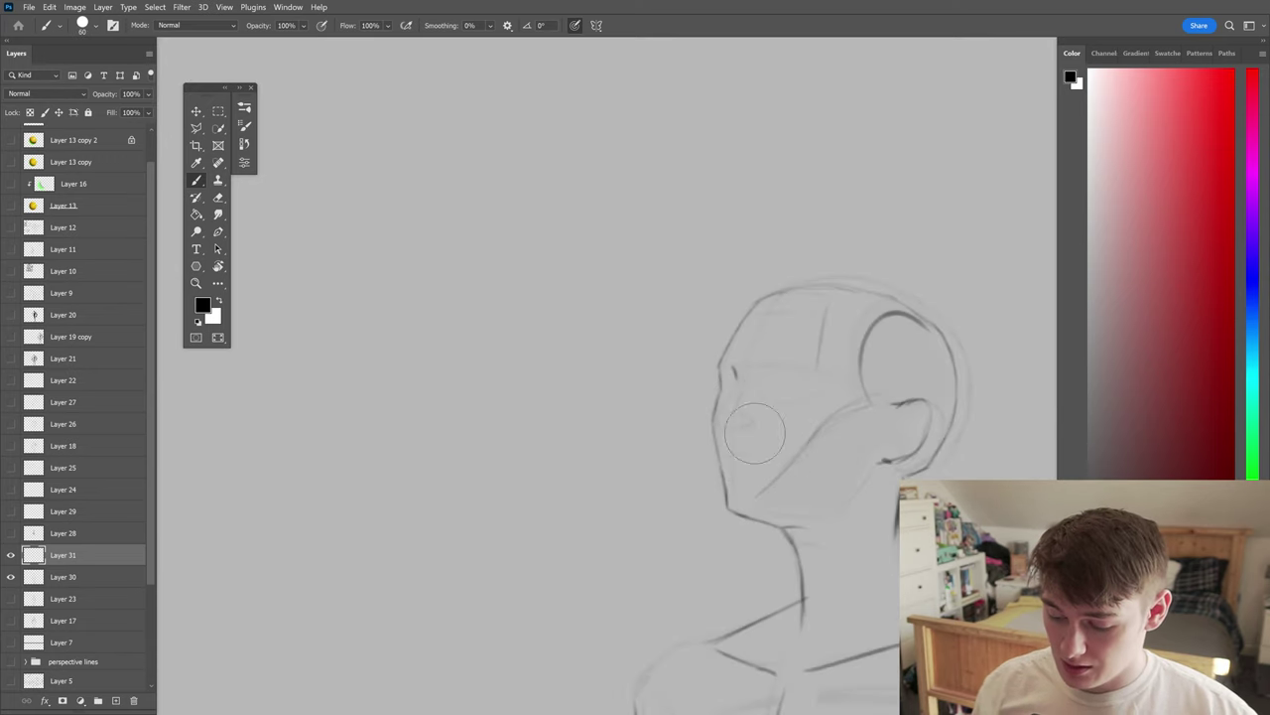
{"action": "left_click_drag", "start_coordinate": [771, 391], "coordinate": [802, 392]}
- Shrink the brush for fine lines and zoom in on the face toward the nose
{"action": "key", "text": "h"}
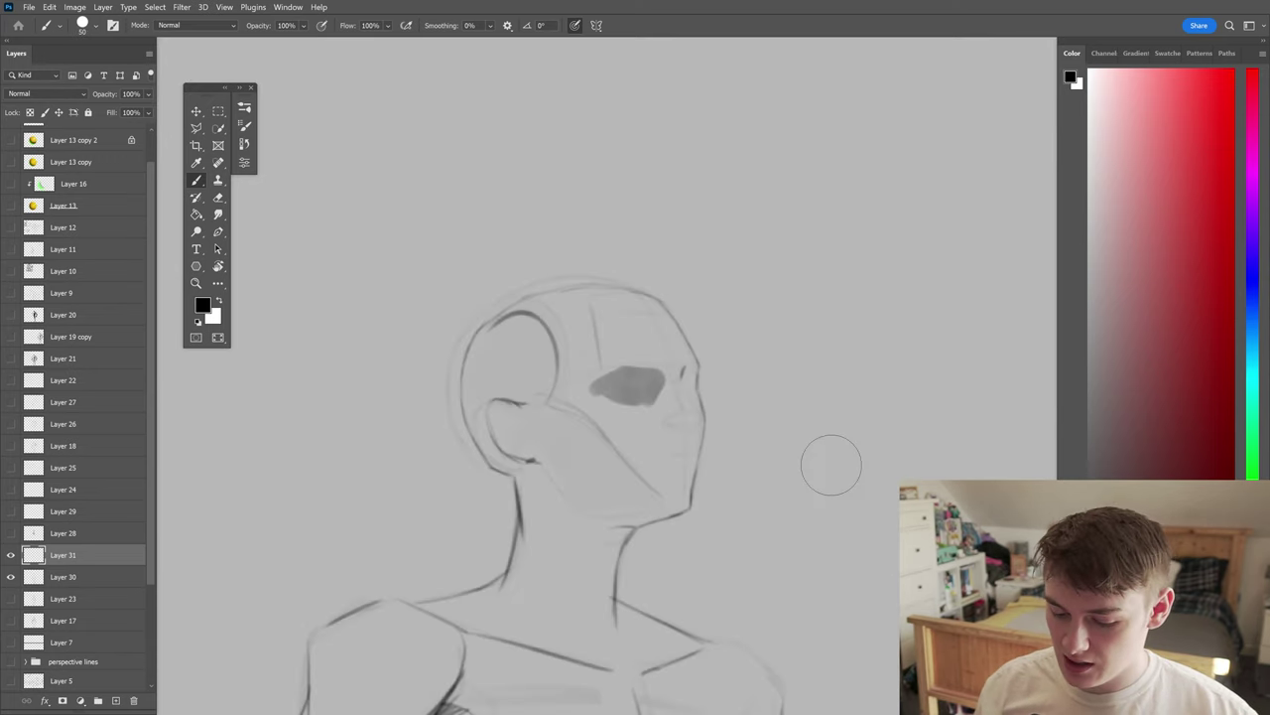
{"action": "key", "text": "bracketleft"}
{"action": "key", "text": "bracketleft"}
{"action": "key", "text": "bracketleft"}
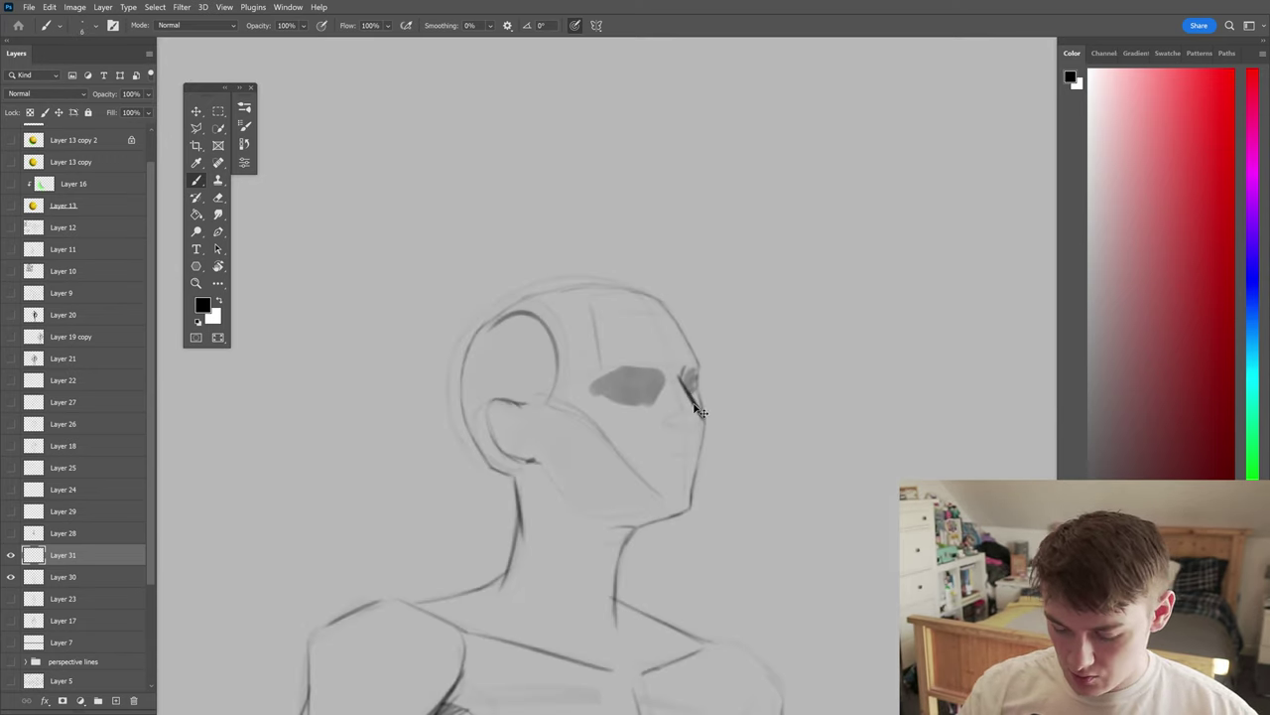
{"action": "key", "text": "h"}
{"action": "key", "text": "z"}
{"action": "left_click_drag", "start_coordinate": [658, 397], "coordinate": [672, 572]}
{"action": "left_click", "coordinate": [672, 573]}
{"action": "key", "text": "b"}
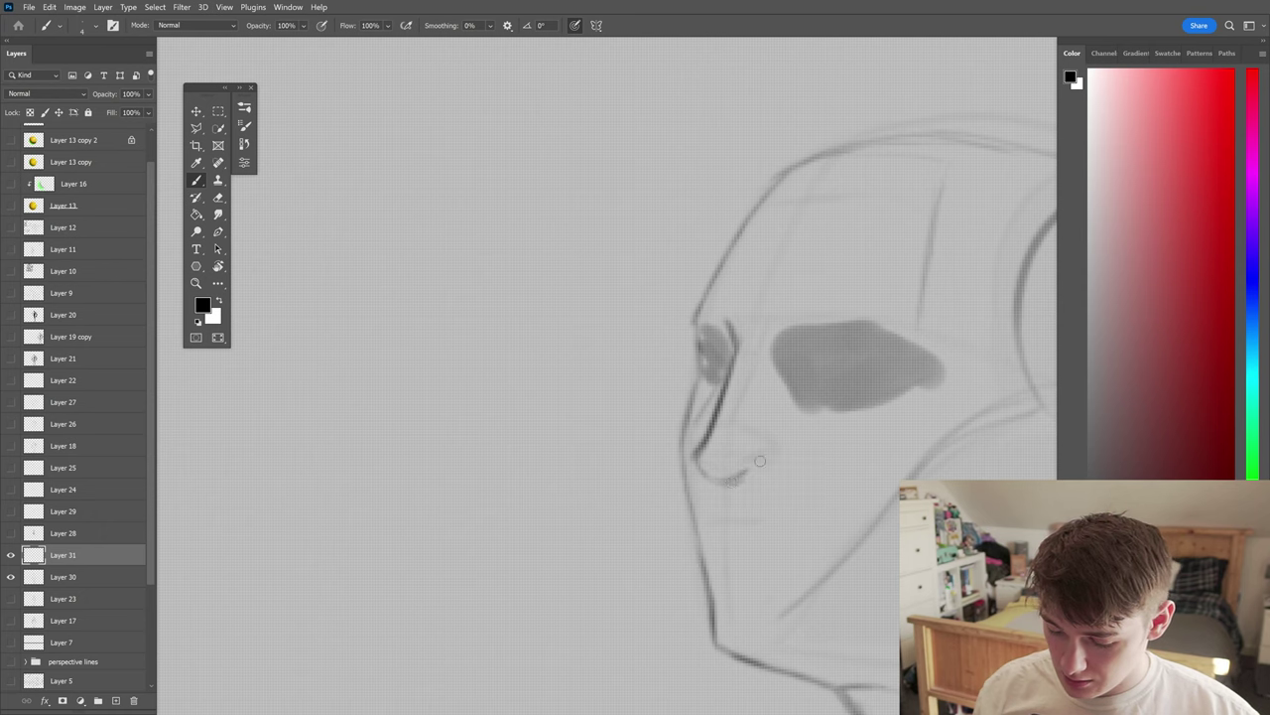
{"action": "key", "text": "h"}
{"action": "left_click_drag", "start_coordinate": [666, 482], "coordinate": [718, 428]}
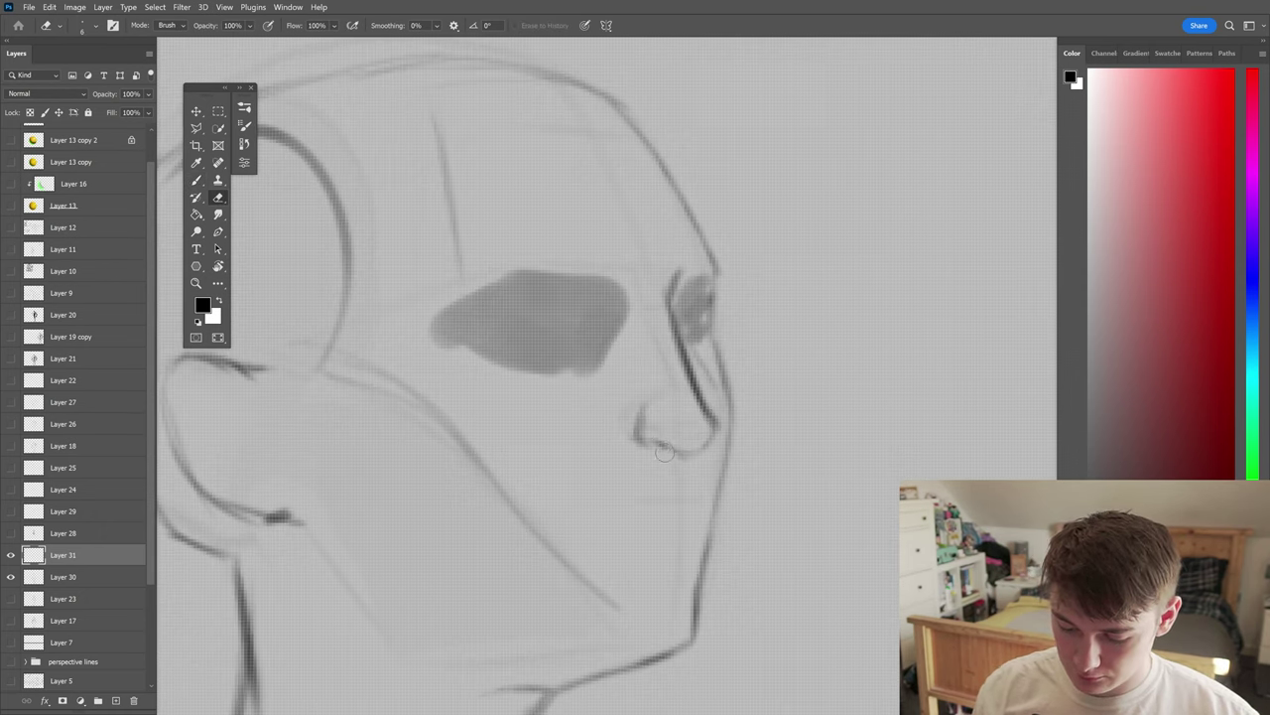
- Darken the jaw line and redraw the cheek line near the jaw
{"action": "scroll", "coordinate": [715, 433], "scroll_direction": "down", "scroll_amount": 5}
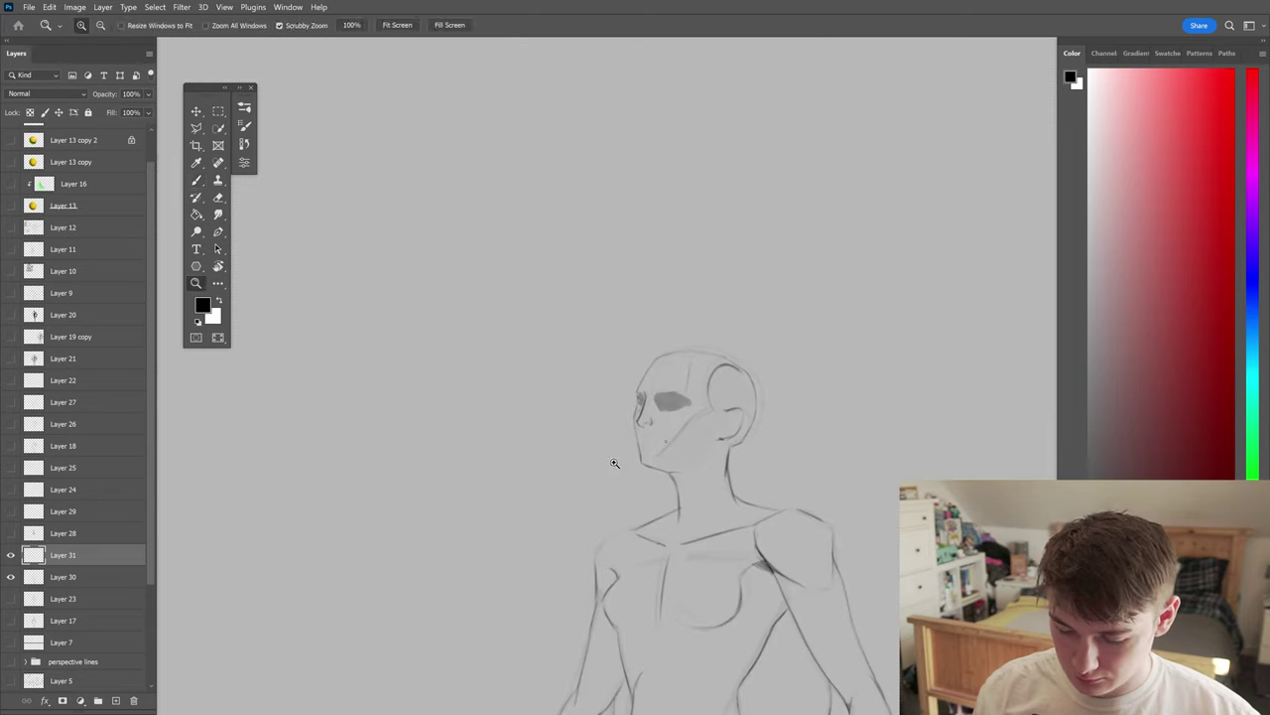
{"action": "scroll", "coordinate": [660, 352], "scroll_direction": "up", "scroll_amount": 3}
{"action": "key", "text": "h"}
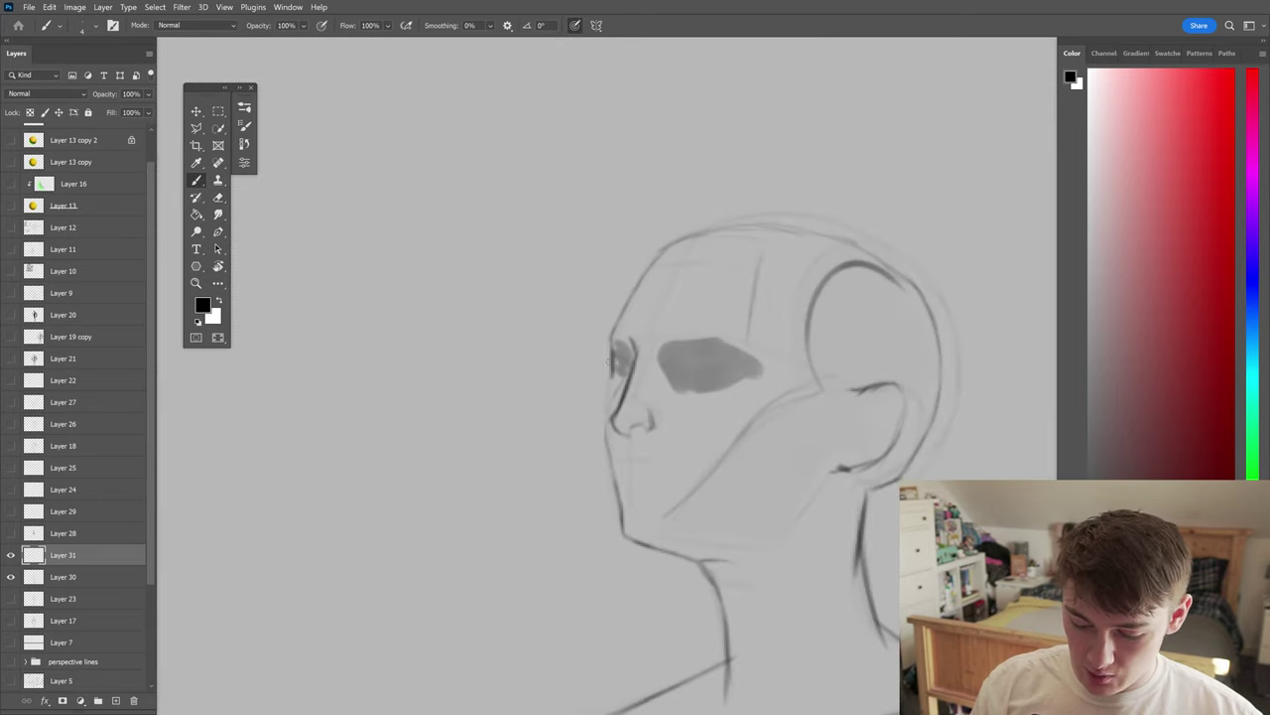
{"action": "left_click_drag", "start_coordinate": [599, 425], "coordinate": [612, 477]}
{"action": "key", "text": "h"}
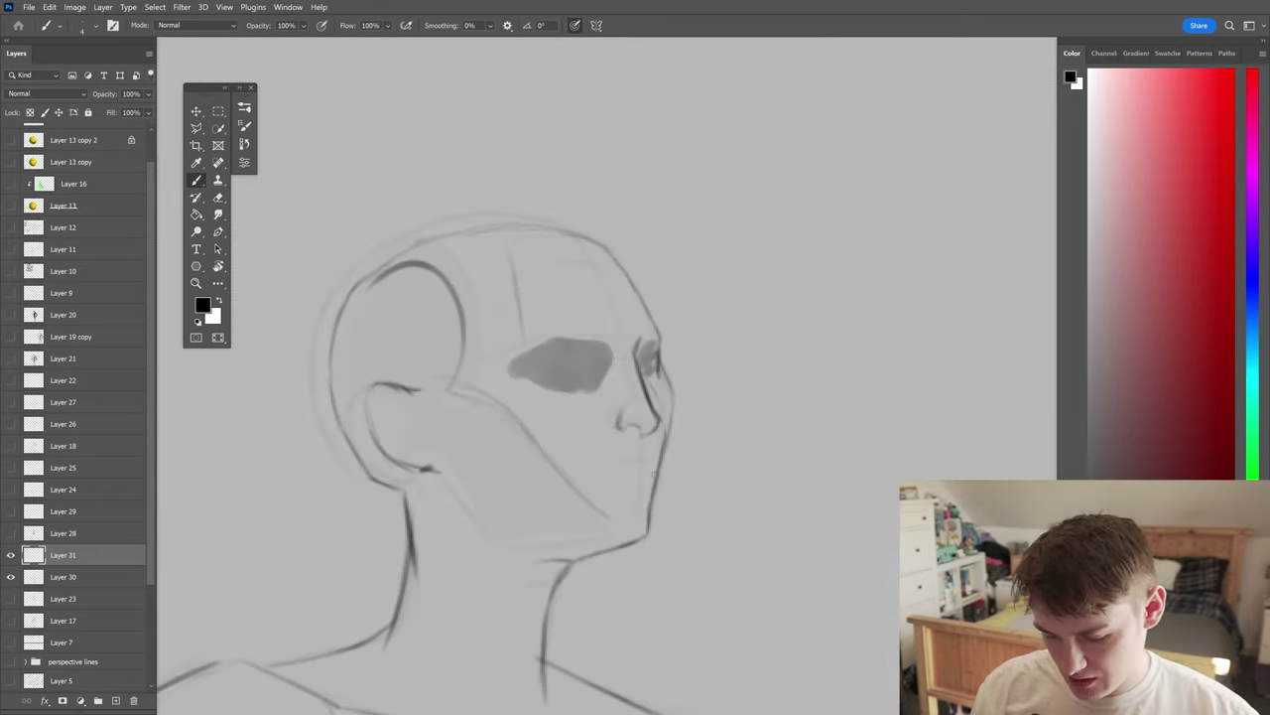
{"action": "key", "text": "h"}
{"action": "key", "text": "e"}
{"action": "key", "text": "b"}
{"action": "key", "text": "h"}
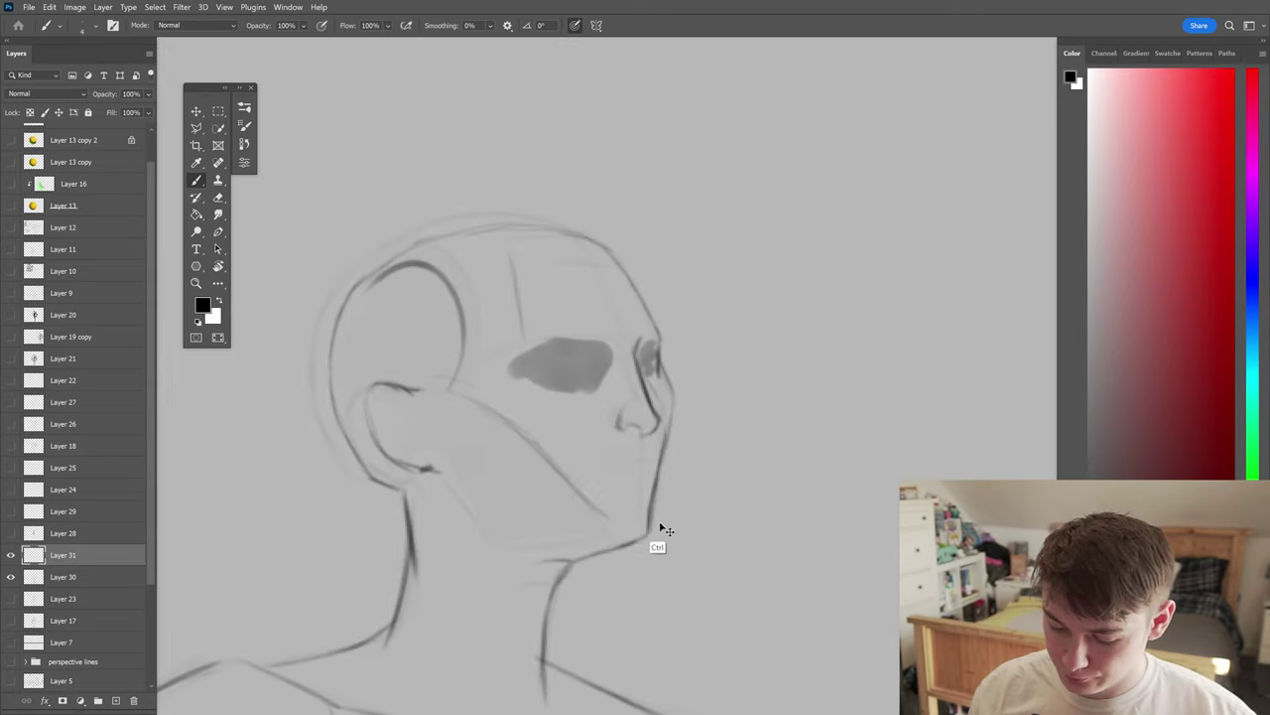
{"action": "key", "text": "e"}
{"action": "mouse_move", "coordinate": [552, 458]}
{"action": "left_mouse_down"}
{"action": "mouse_move", "coordinate": [602, 522]}
{"action": "mouse_move", "coordinate": [586, 506]}
{"action": "left_mouse_up"}
{"action": "key", "text": "b"}
- Add a short stroke to the jaw and erase stray inner ear lines
{"action": "key", "text": "h"}
{"action": "scroll", "coordinate": [695, 377], "scroll_direction": "down", "scroll_amount": 3}
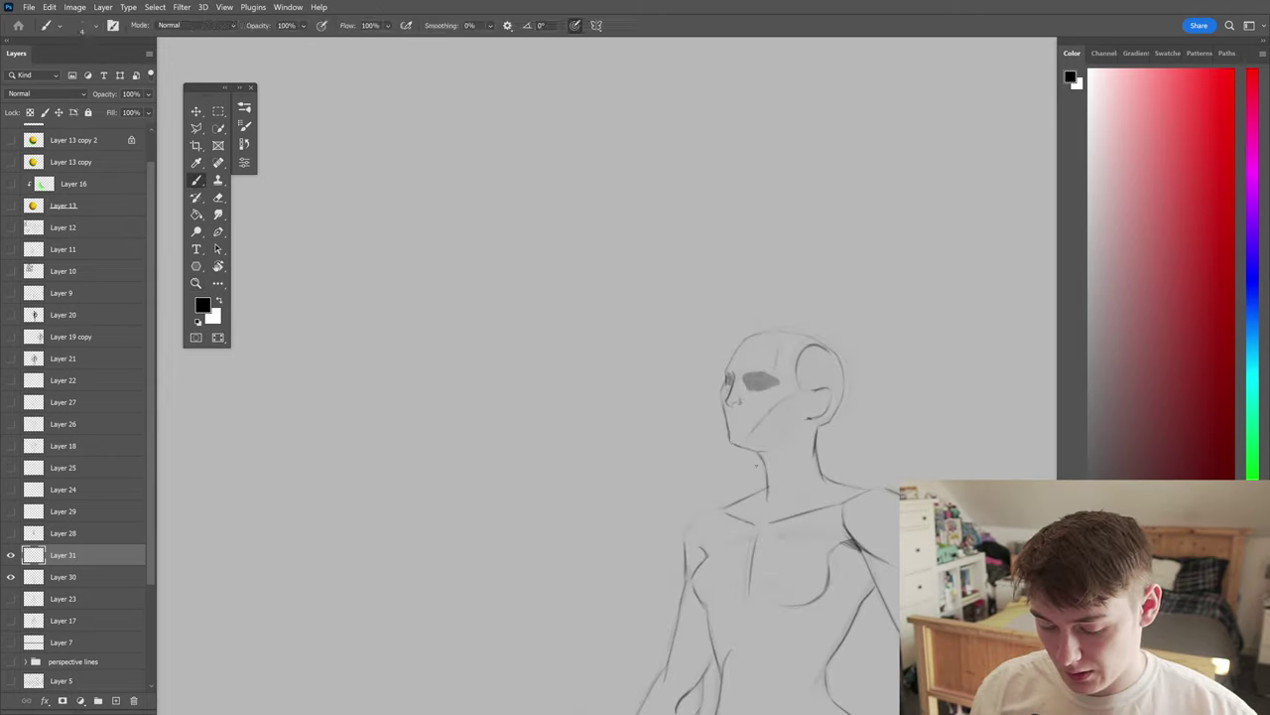
{"action": "scroll", "coordinate": [691, 366], "scroll_direction": "up", "scroll_amount": 4}
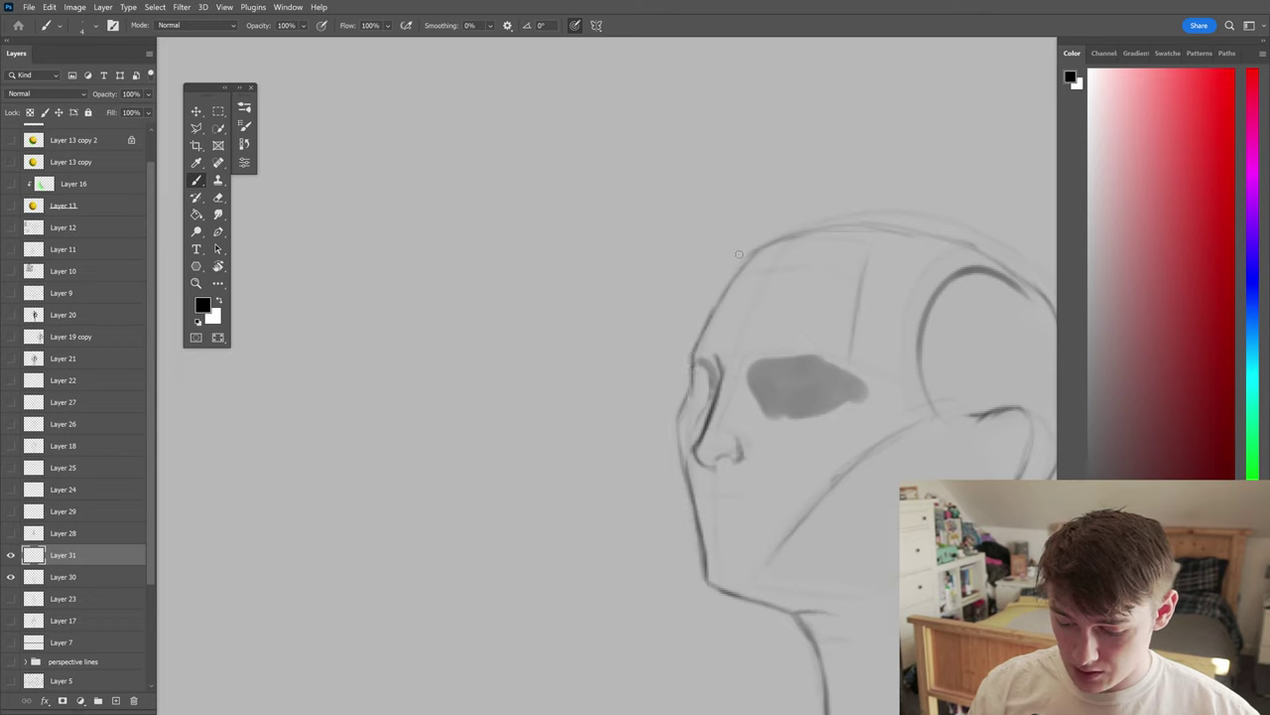
{"action": "key", "text": "h"}
{"action": "key", "text": "h"}
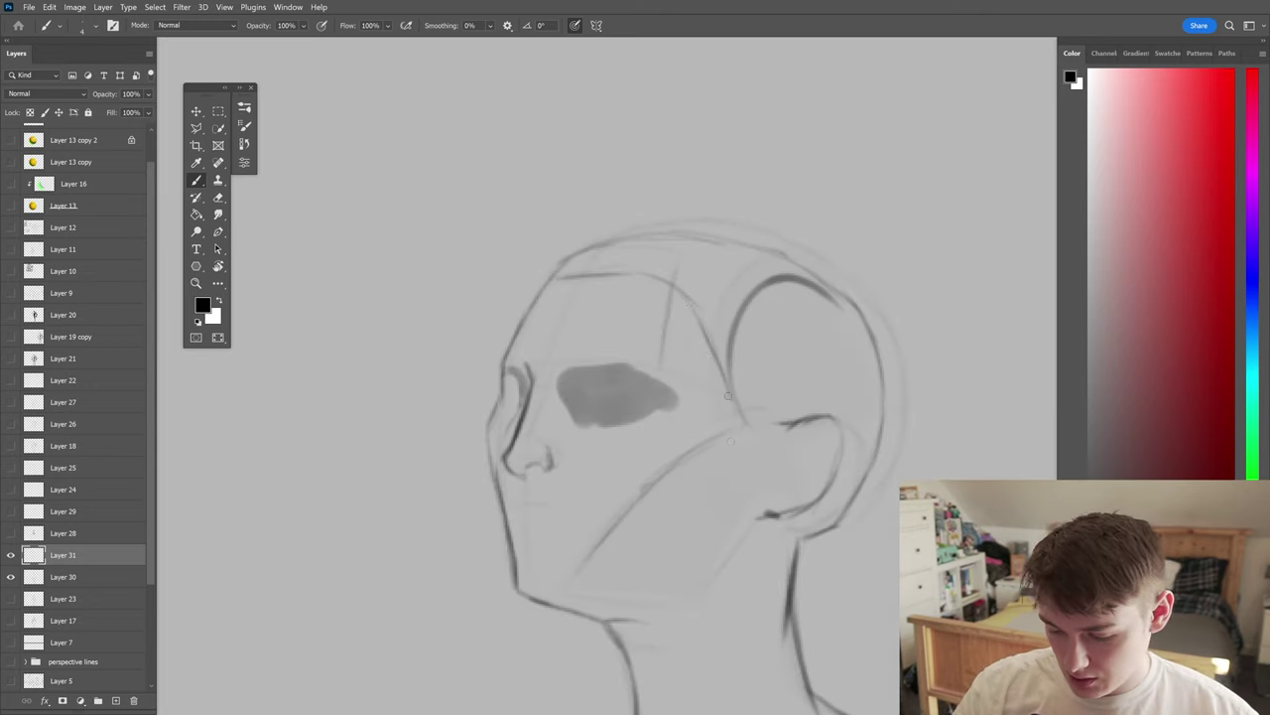
{"action": "mouse_move", "coordinate": [728, 468]}
{"action": "left_mouse_down"}
{"action": "mouse_move", "coordinate": [783, 401]}
{"action": "mouse_move", "coordinate": [823, 417]}
{"action": "mouse_move", "coordinate": [810, 500]}
{"action": "mouse_move", "coordinate": [766, 516]}
{"action": "left_mouse_up"}
{"action": "key", "text": "e"}
{"action": "key", "text": "b"}
{"action": "key", "text": "e"}
{"action": "scroll", "coordinate": [793, 510], "scroll_direction": "down", "scroll_amount": 3}
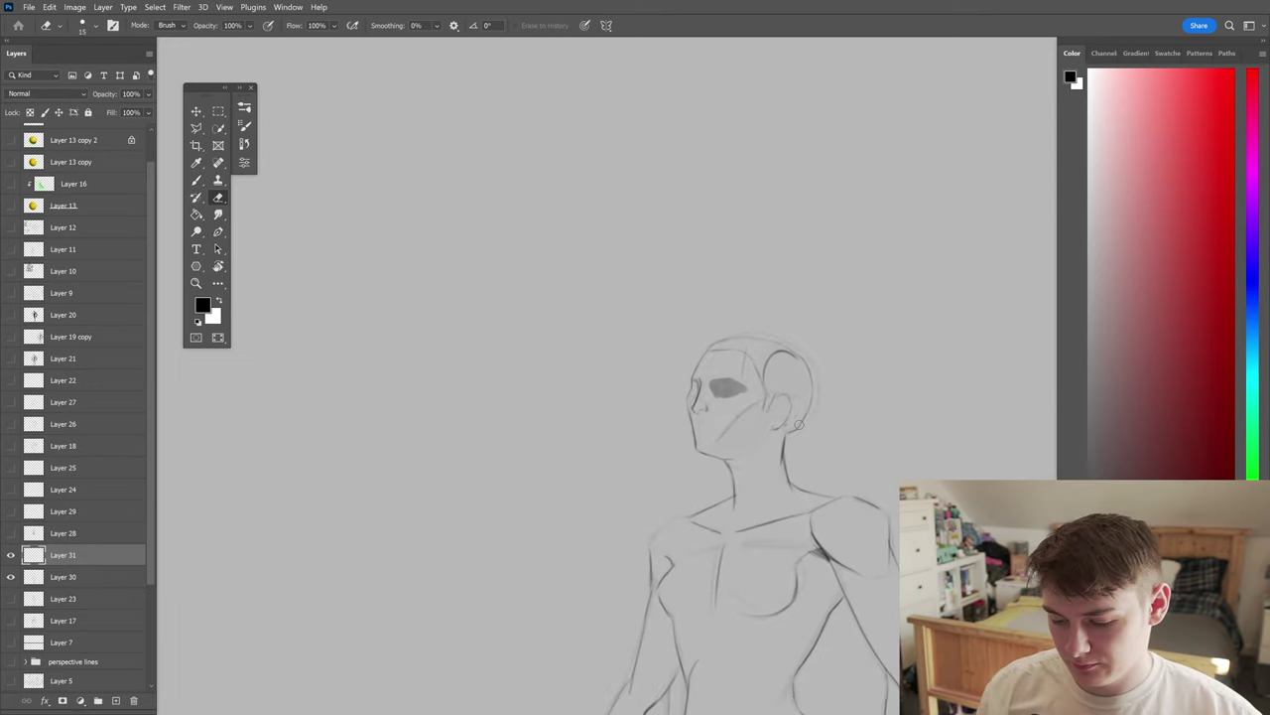
{"action": "key", "text": "b"}
{"action": "scroll", "coordinate": [794, 417], "scroll_direction": "down", "scroll_amount": 2}
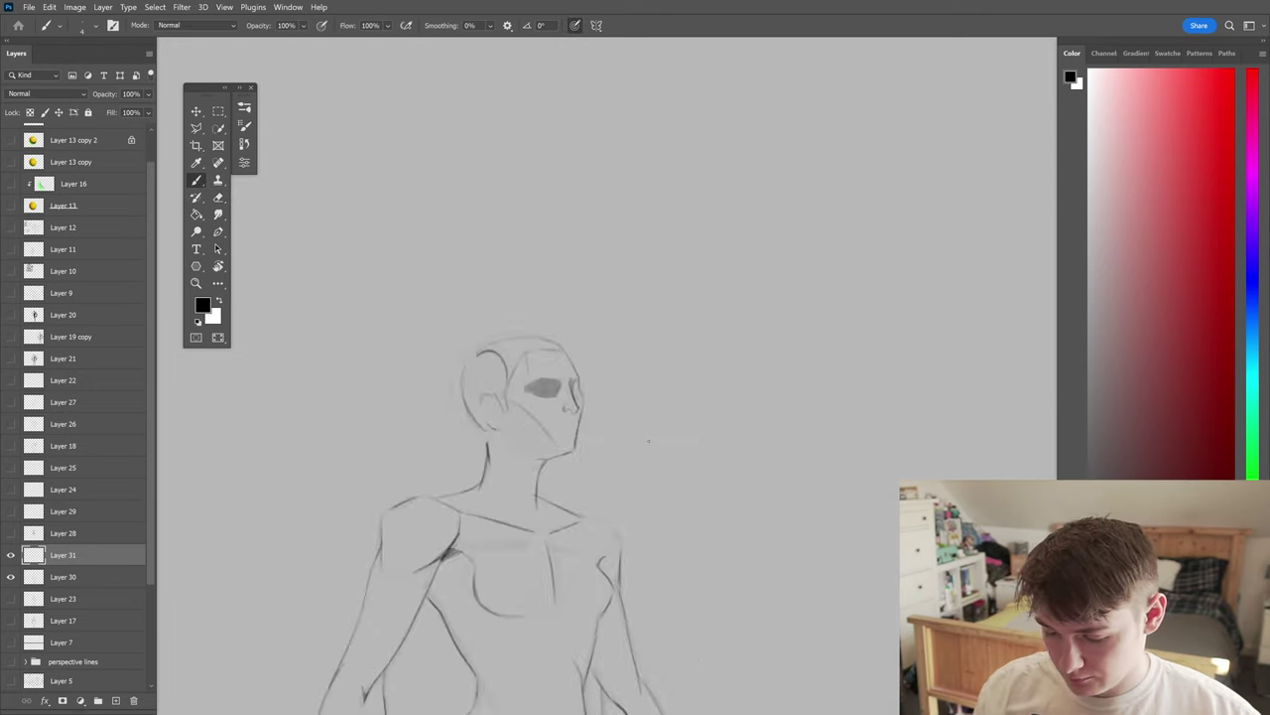
- Finish cleaning the inner ear and check the face in a mirrored view
{"action": "key", "text": "z"}
{"action": "scroll", "coordinate": [778, 490], "scroll_direction": "up", "scroll_amount": 2}
{"action": "scroll", "coordinate": [778, 490], "scroll_direction": "down", "scroll_amount": 1}
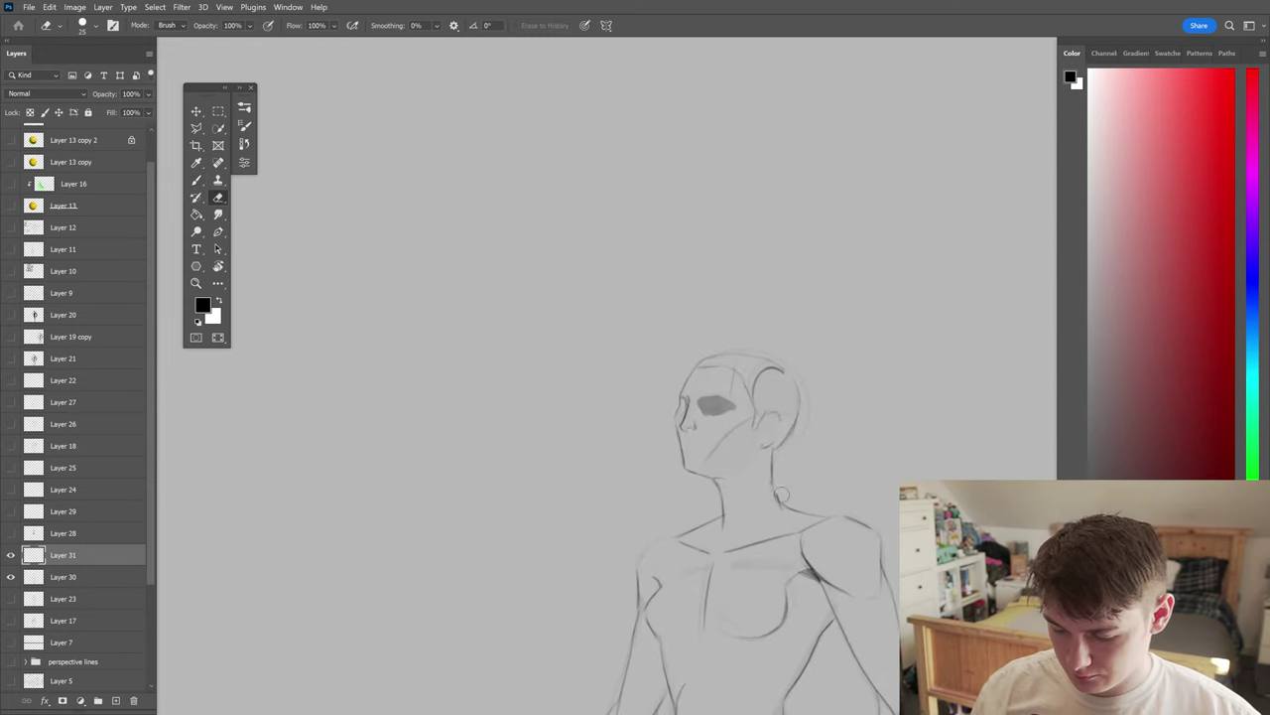
{"action": "scroll", "coordinate": [802, 460], "scroll_direction": "up", "scroll_amount": 3}
{"action": "key", "text": "b"}
{"action": "scroll", "coordinate": [725, 304], "scroll_direction": "up", "scroll_amount": 3}
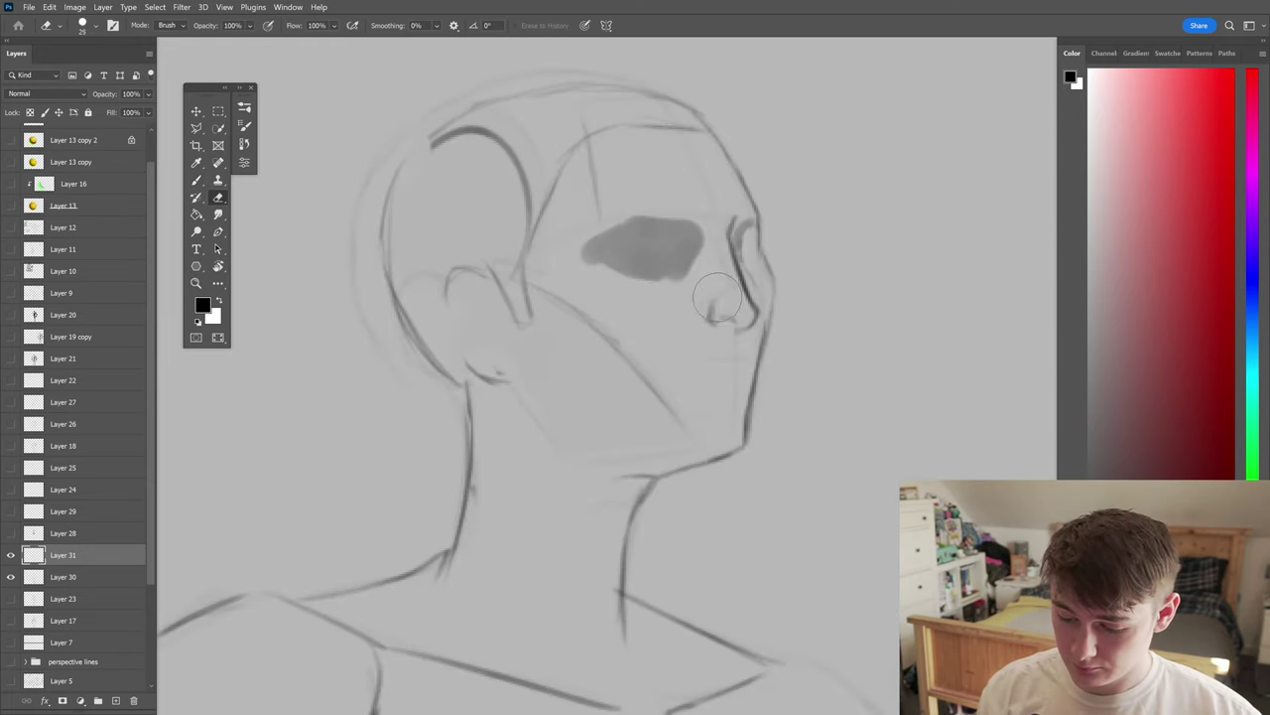
{"action": "scroll", "coordinate": [709, 319], "scroll_direction": "down", "scroll_amount": 2}
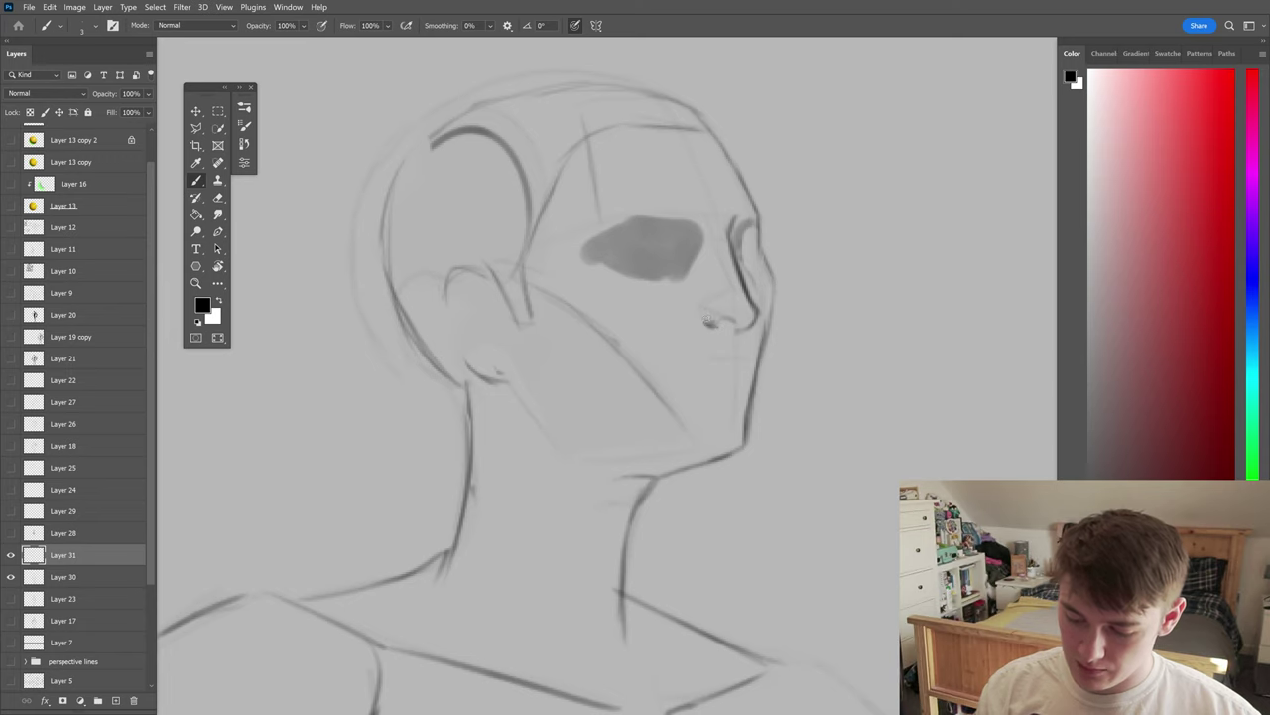
{"action": "key", "text": "h"}
{"action": "key", "text": "z"}
{"action": "scroll", "coordinate": [722, 431], "scroll_direction": "down", "scroll_amount": 5}
{"action": "key", "text": "b"}
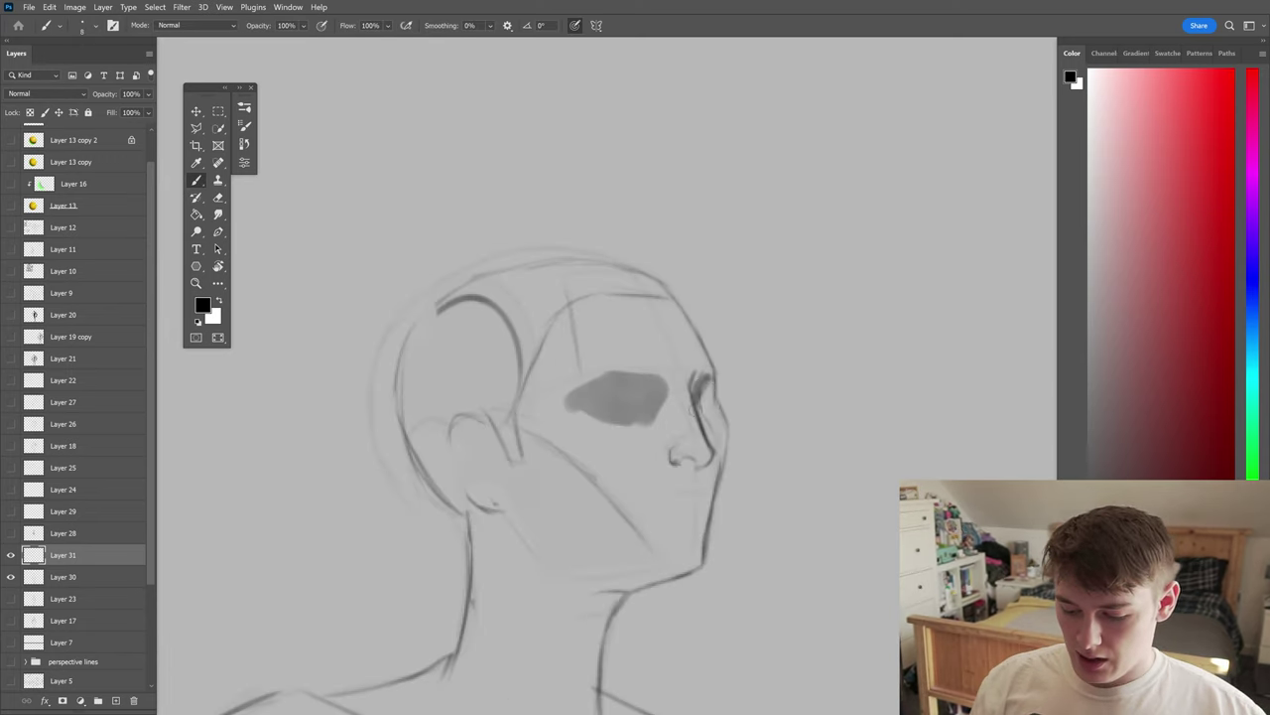
- Add eyelid strokes inside the eye socket, checking them in a mirrored view
{"action": "key", "text": "h"}
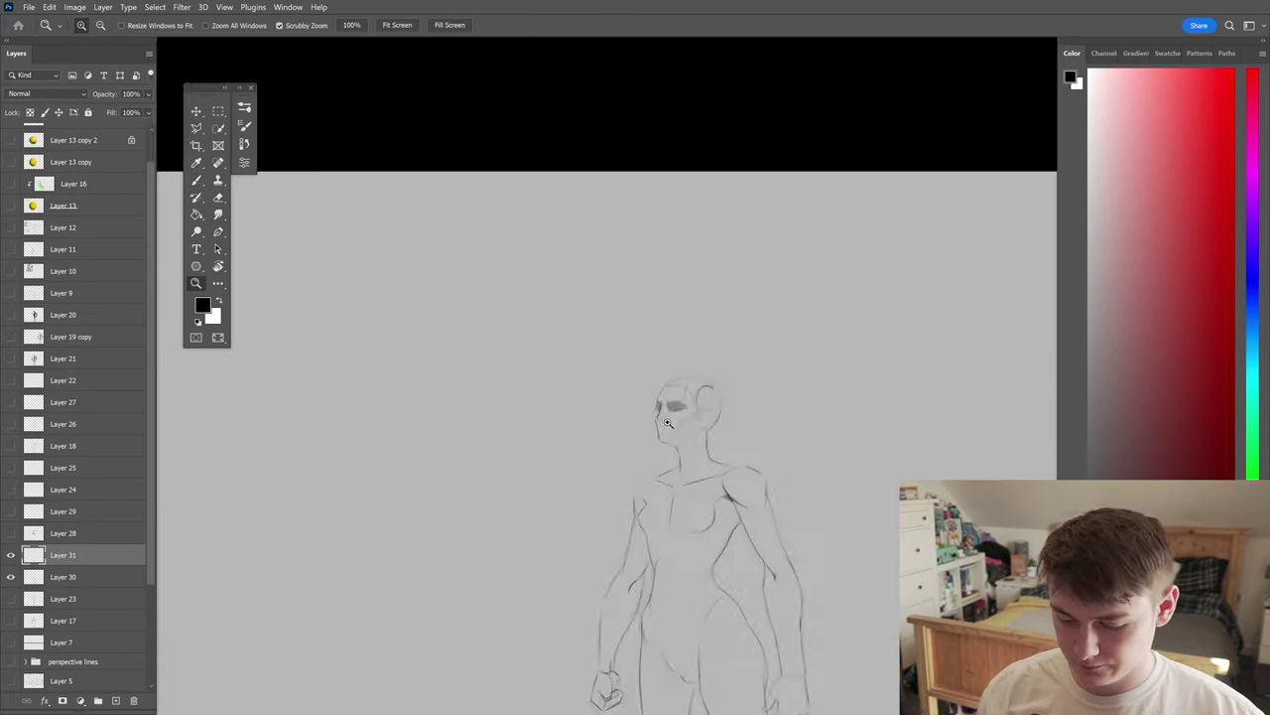
{"action": "mouse_move", "coordinate": [651, 375]}
{"action": "left_mouse_down"}
{"action": "mouse_move", "coordinate": [695, 387]}
{"action": "mouse_move", "coordinate": [669, 369]}
{"action": "mouse_move", "coordinate": [706, 396]}
{"action": "left_mouse_up"}
{"action": "key", "text": "ctrl+shift+h"}
{"action": "key", "text": "ctrl+shift+h"}
{"action": "key", "text": "h"}
{"action": "key", "text": "ctrl+shift+h"}
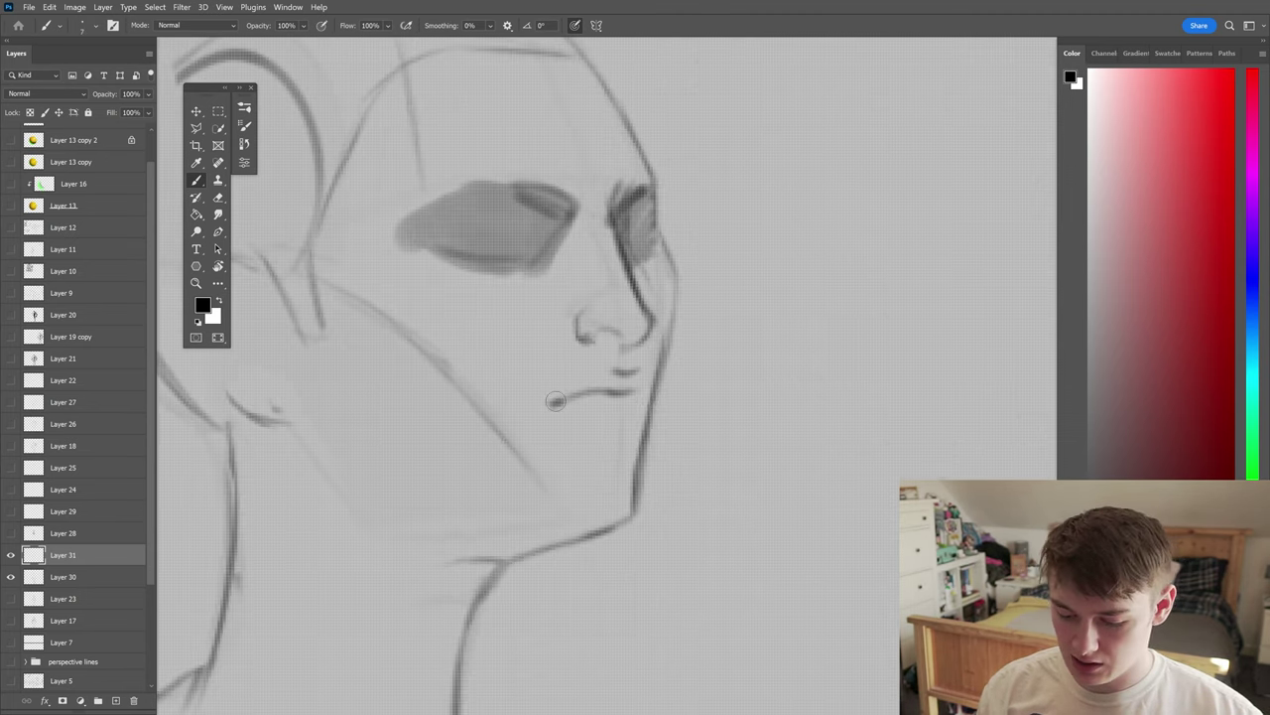
{"action": "key", "text": "ctrl+shift+h"}
- Draw the lower lip beneath the mouth line and reframe the view around the face
{"action": "key", "text": "h"}
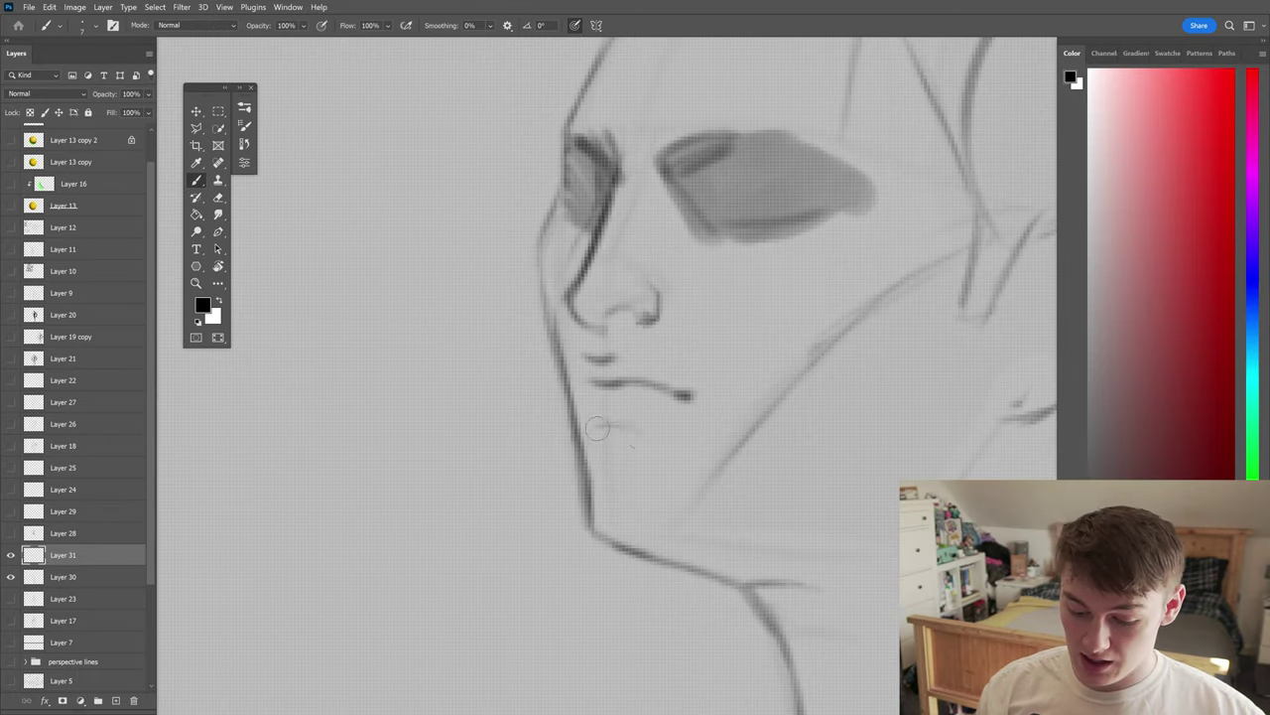
{"action": "left_click_drag", "start_coordinate": [625, 429], "coordinate": [685, 417]}
{"action": "scroll", "coordinate": [682, 419], "scroll_direction": "down", "scroll_amount": 5}
{"action": "scroll", "coordinate": [675, 457], "scroll_direction": "up", "scroll_amount": 6}
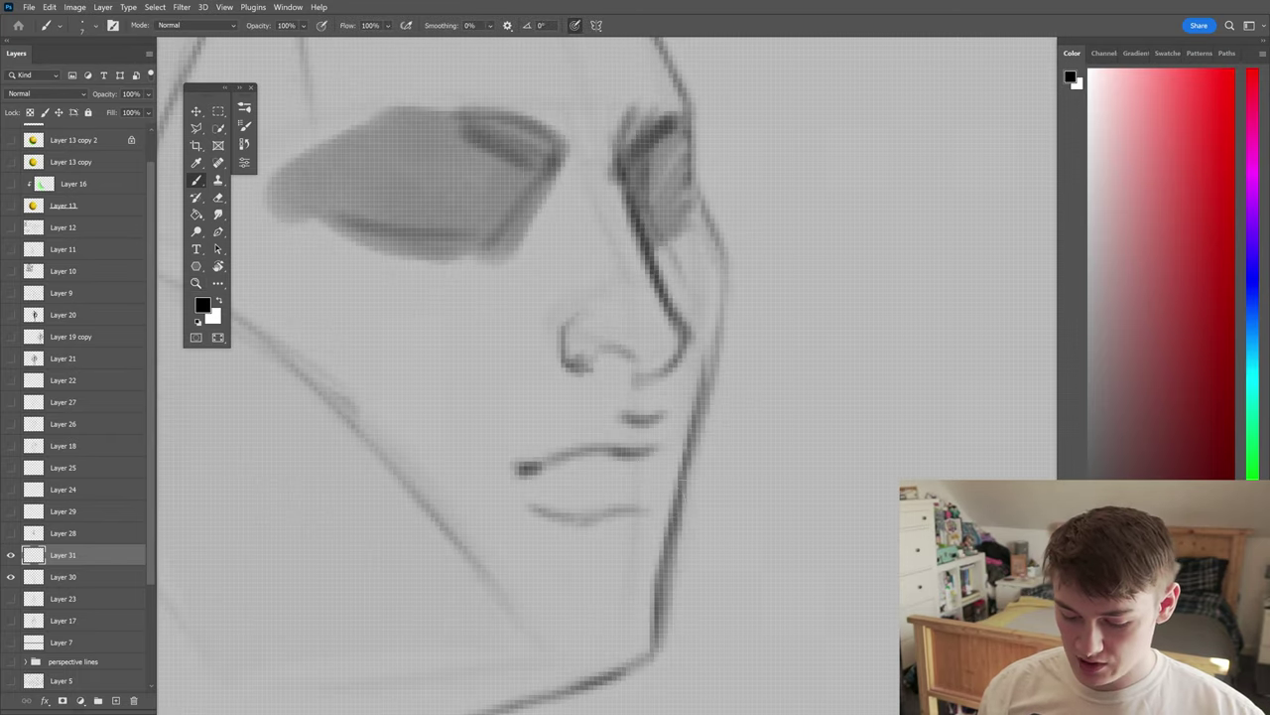
{"action": "scroll", "coordinate": [672, 513], "scroll_direction": "down", "scroll_amount": 1}
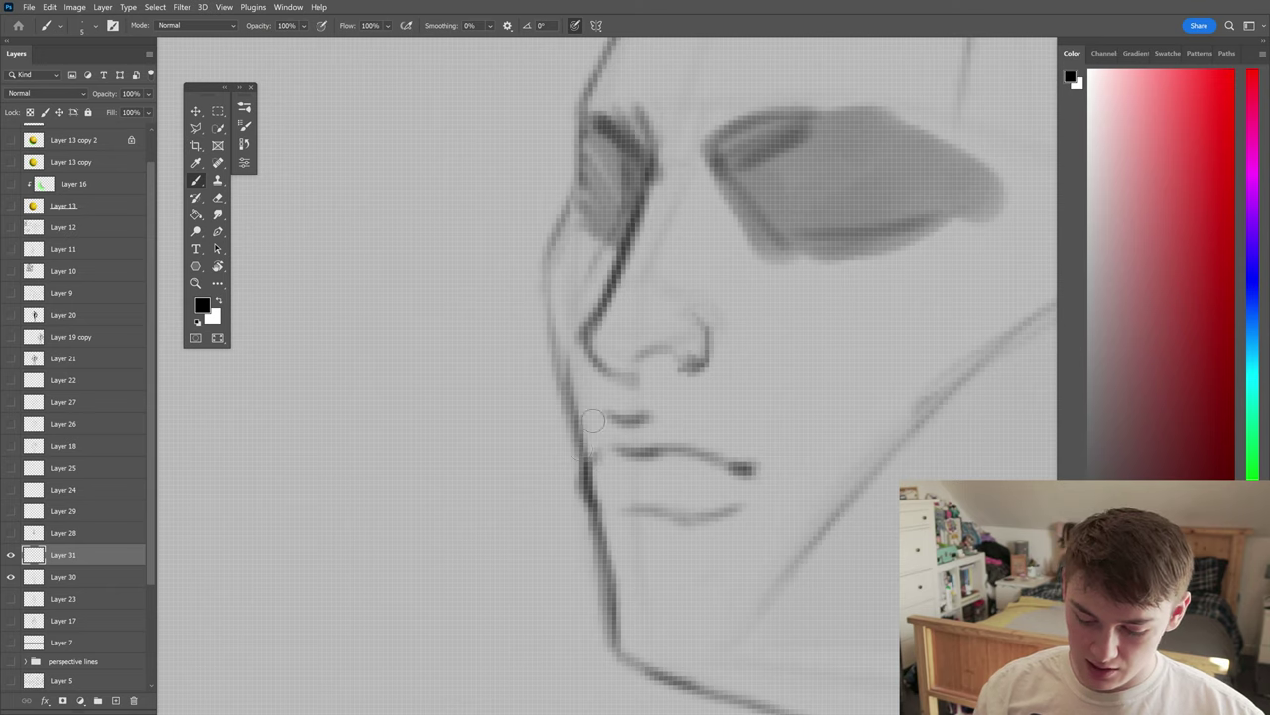
{"action": "key", "text": "h"}
{"action": "key", "text": "z"}
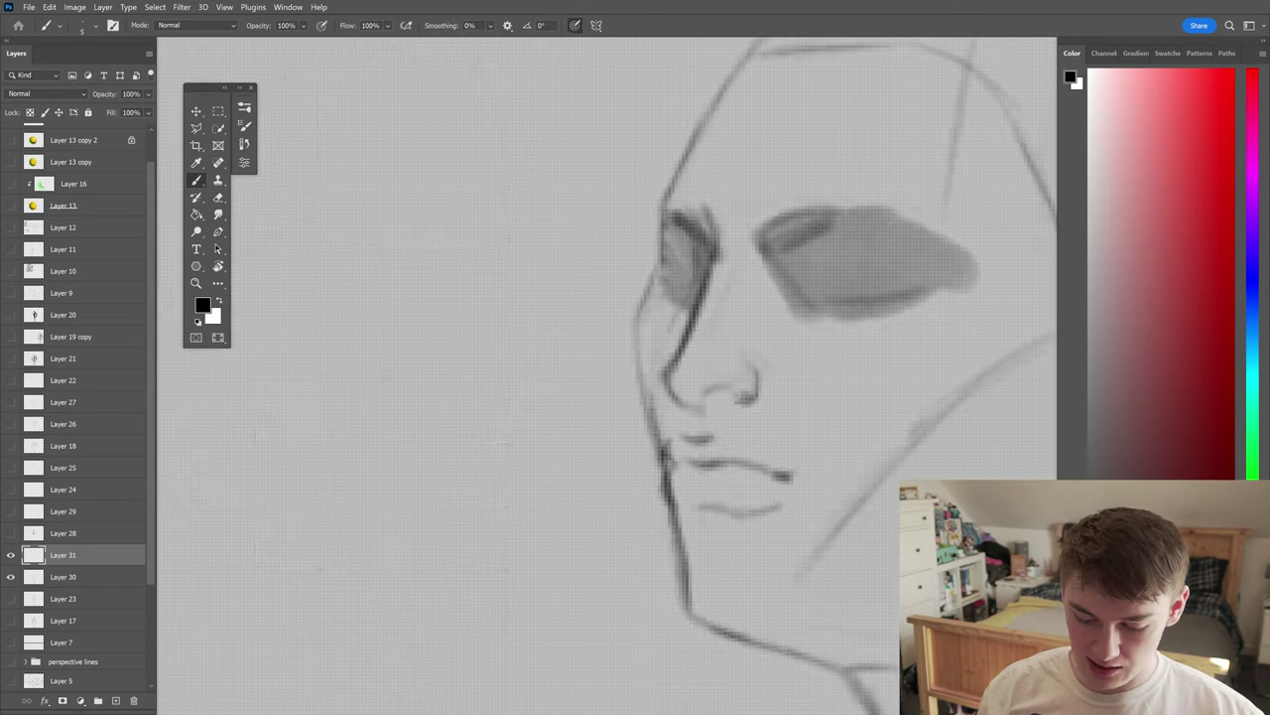
{"action": "key", "text": "b"}
{"action": "key", "text": "h"}
{"action": "left_click_drag", "start_coordinate": [679, 441], "coordinate": [657, 479]}
- Mirror the canvas back and forth to check the face, then zoom in on the head and neck
{"action": "key", "text": "h"}
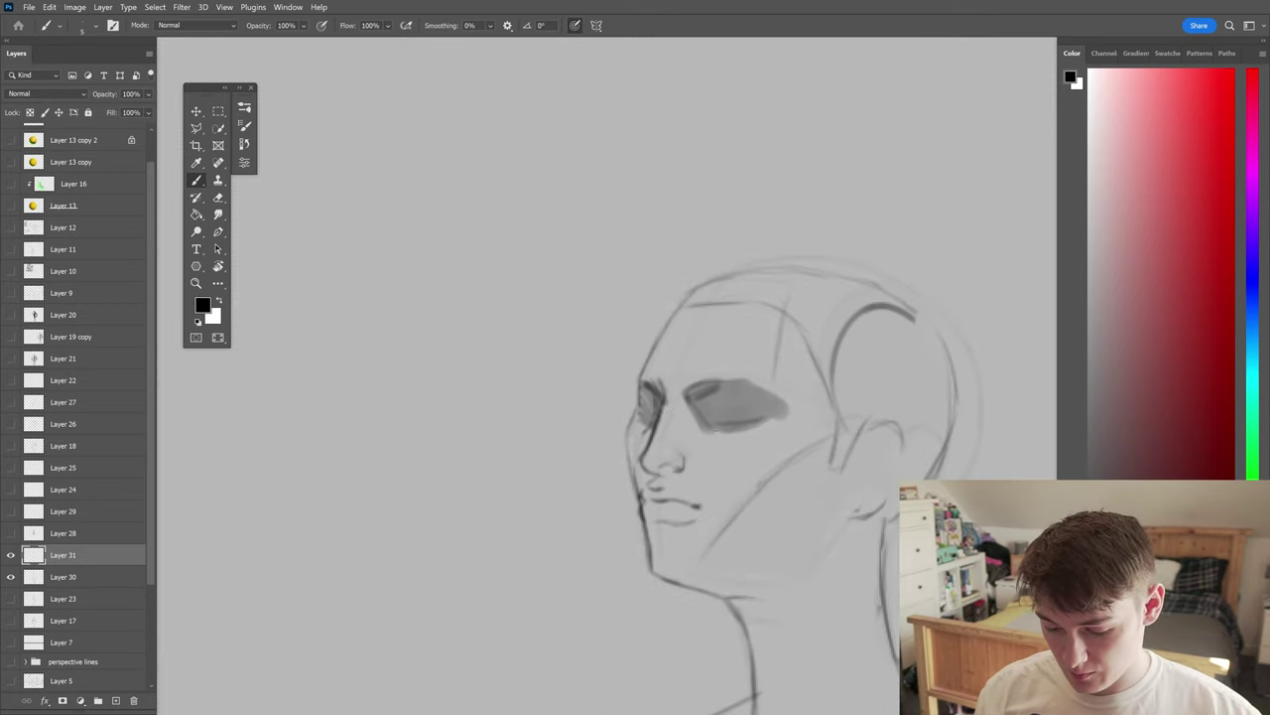
{"action": "key", "text": "h"}
{"action": "key", "text": "h"}
{"action": "key", "text": "h"}
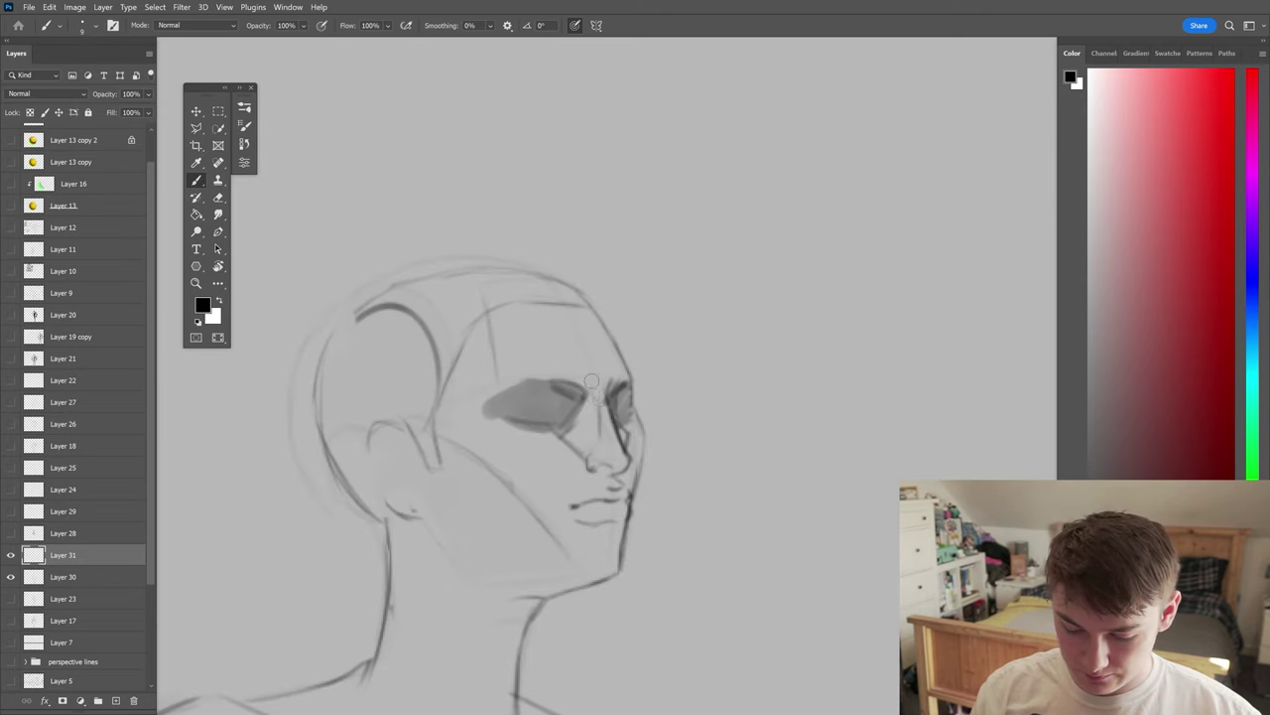
{"action": "key", "text": "h"}
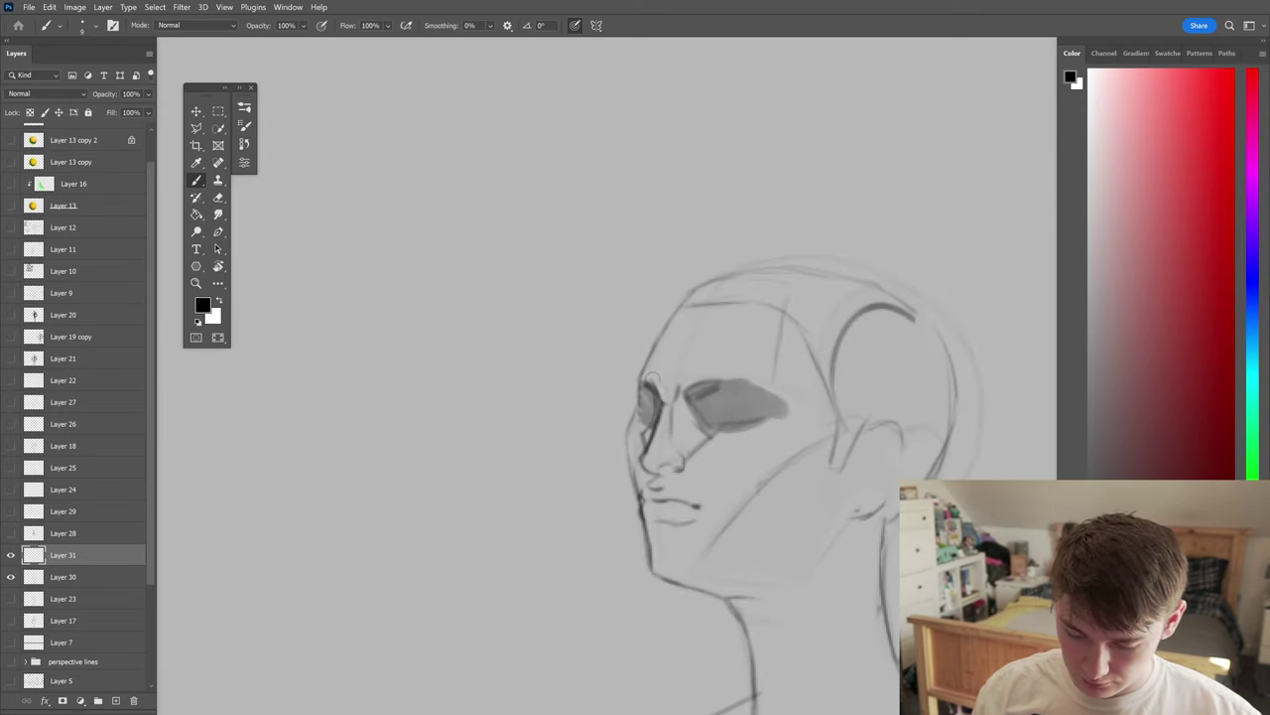
{"action": "key", "text": "z"}
{"action": "mouse_move", "coordinate": [681, 385]}
{"action": "left_mouse_down"}
{"action": "mouse_move", "coordinate": [724, 463]}
{"action": "mouse_move", "coordinate": [781, 296]}
{"action": "left_mouse_up"}
{"action": "left_click", "coordinate": [780, 296]}
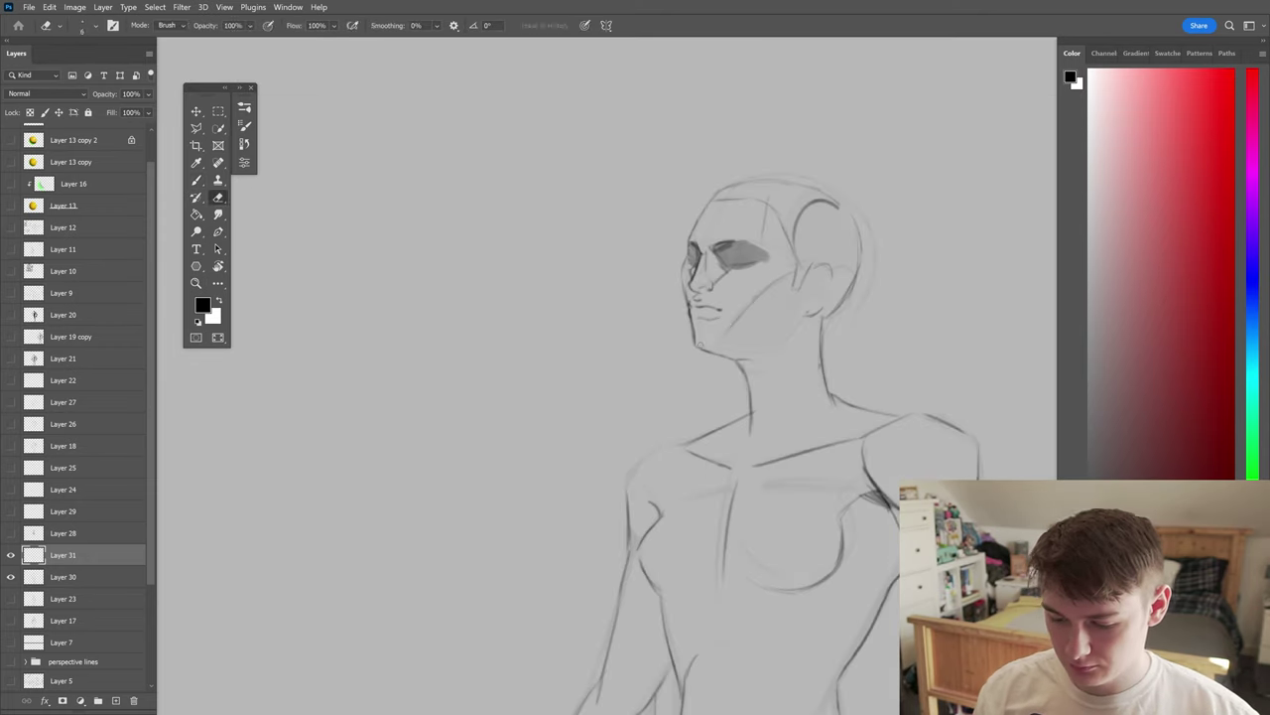
{"action": "scroll", "coordinate": [700, 343], "scroll_direction": "up", "scroll_amount": 3}
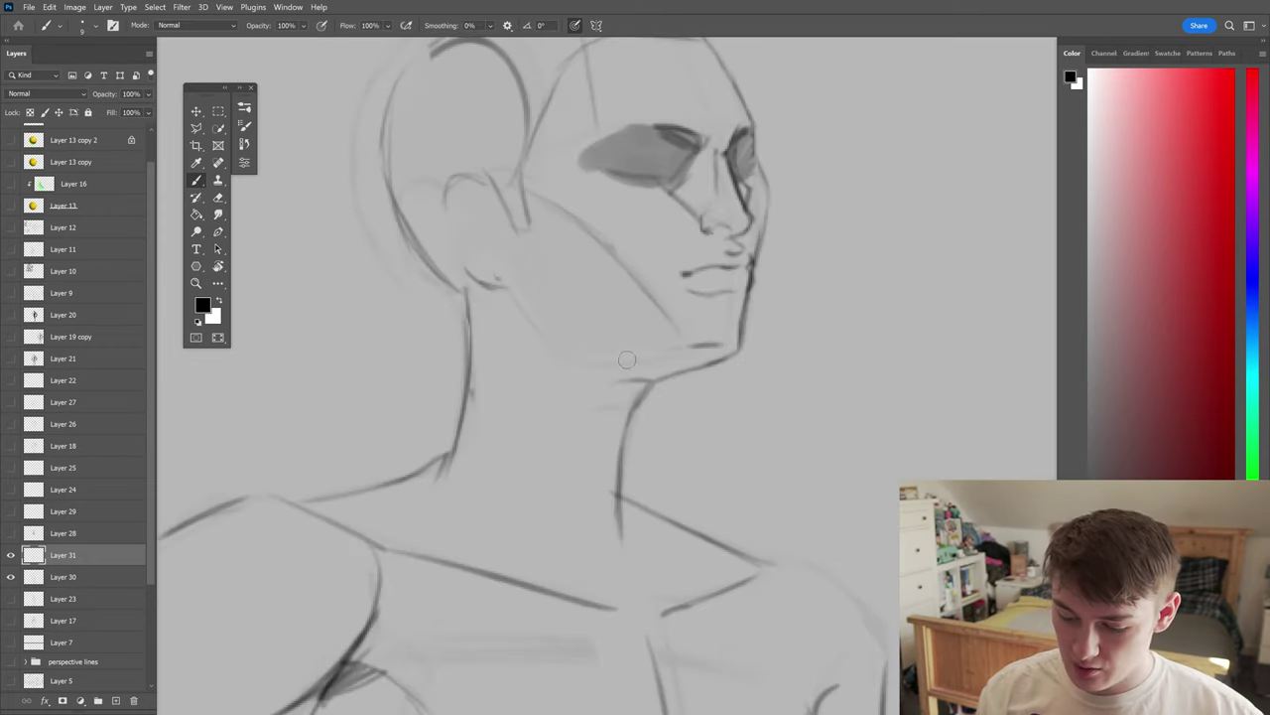
- Draw darker strokes along the underside of the jaw, running from the chin back toward the neck
{"action": "key", "text": "h"}
{"action": "left_click_drag", "start_coordinate": [650, 353], "coordinate": [769, 289]}
{"action": "left_click_drag", "start_coordinate": [735, 335], "coordinate": [770, 272]}
{"action": "key", "text": "h"}
{"action": "key", "text": "e"}
{"action": "key", "text": "b"}
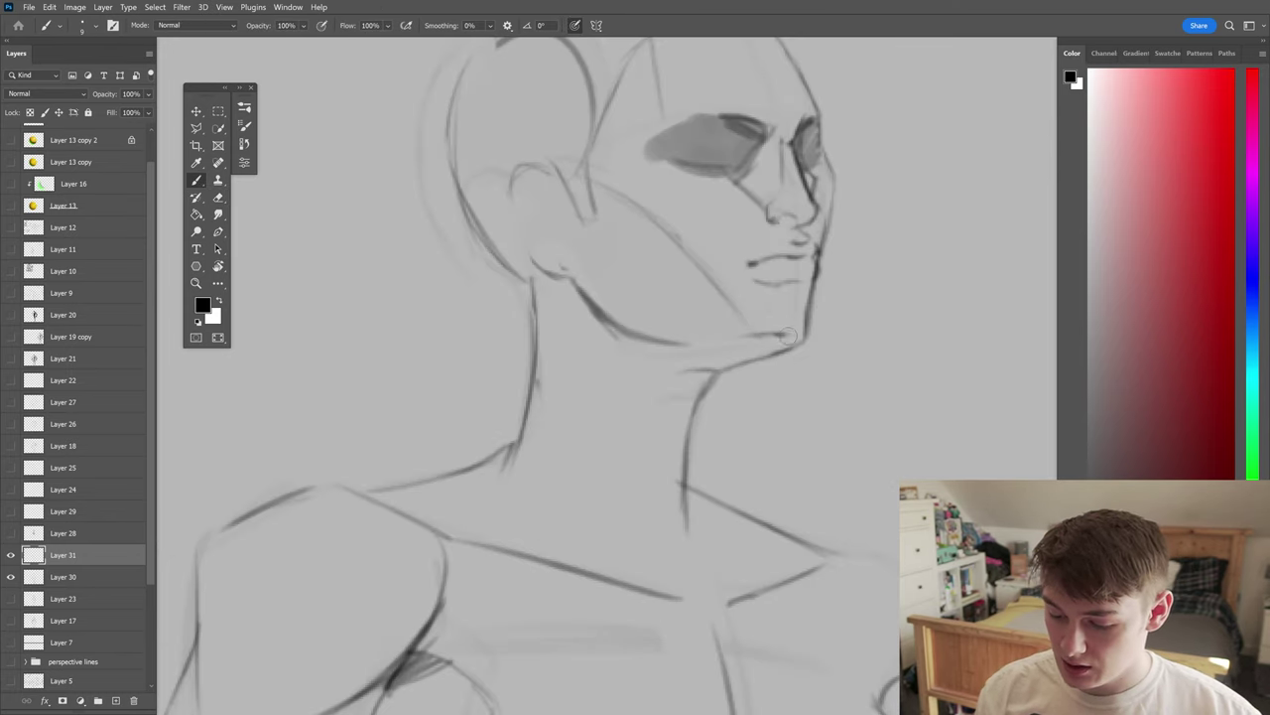
{"action": "key", "text": "h"}
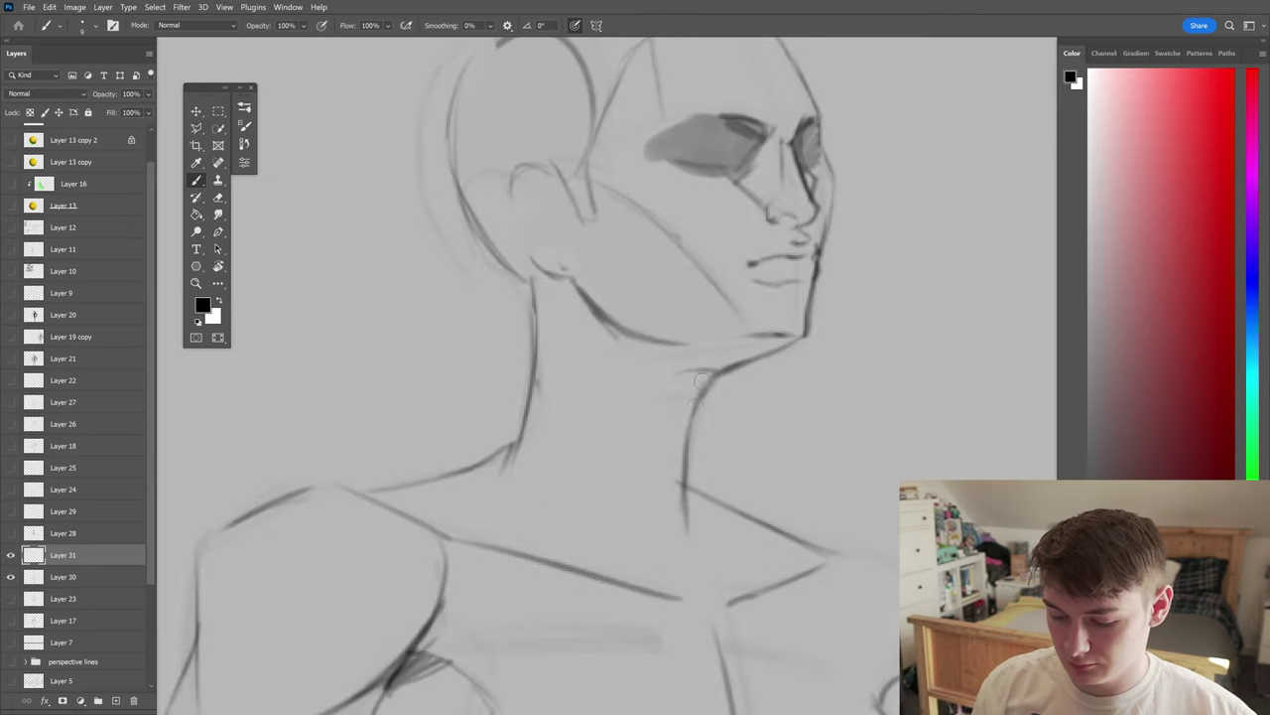
- Darken the line down the back of the neck and zoom out to review the figure
{"action": "left_click_drag", "start_coordinate": [700, 382], "coordinate": [687, 472]}
{"action": "scroll", "coordinate": [845, 460], "scroll_direction": "down", "scroll_amount": 2}
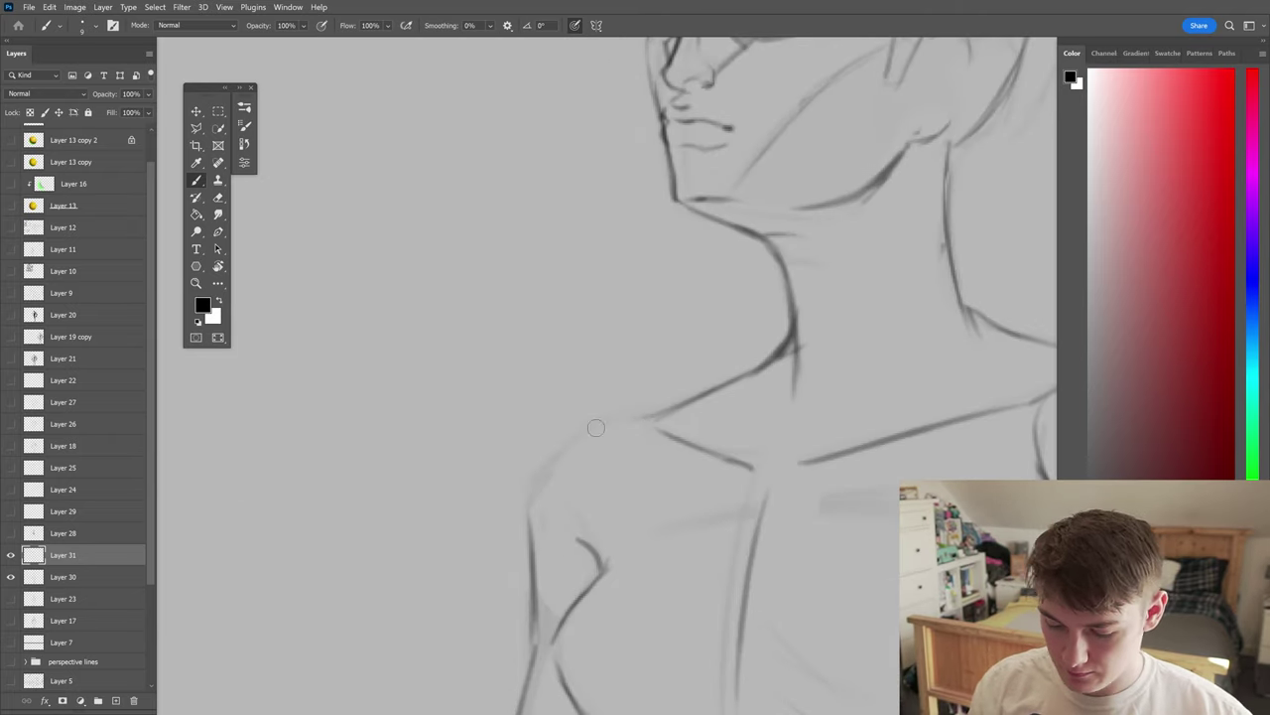
{"action": "key", "text": "z"}
{"action": "left_click", "coordinate": [635, 486], "text": "alt"}
{"action": "scroll", "coordinate": [635, 486], "scroll_direction": "down", "scroll_amount": 2}
{"action": "left_click", "coordinate": [665, 498]}
{"action": "key", "text": "b"}
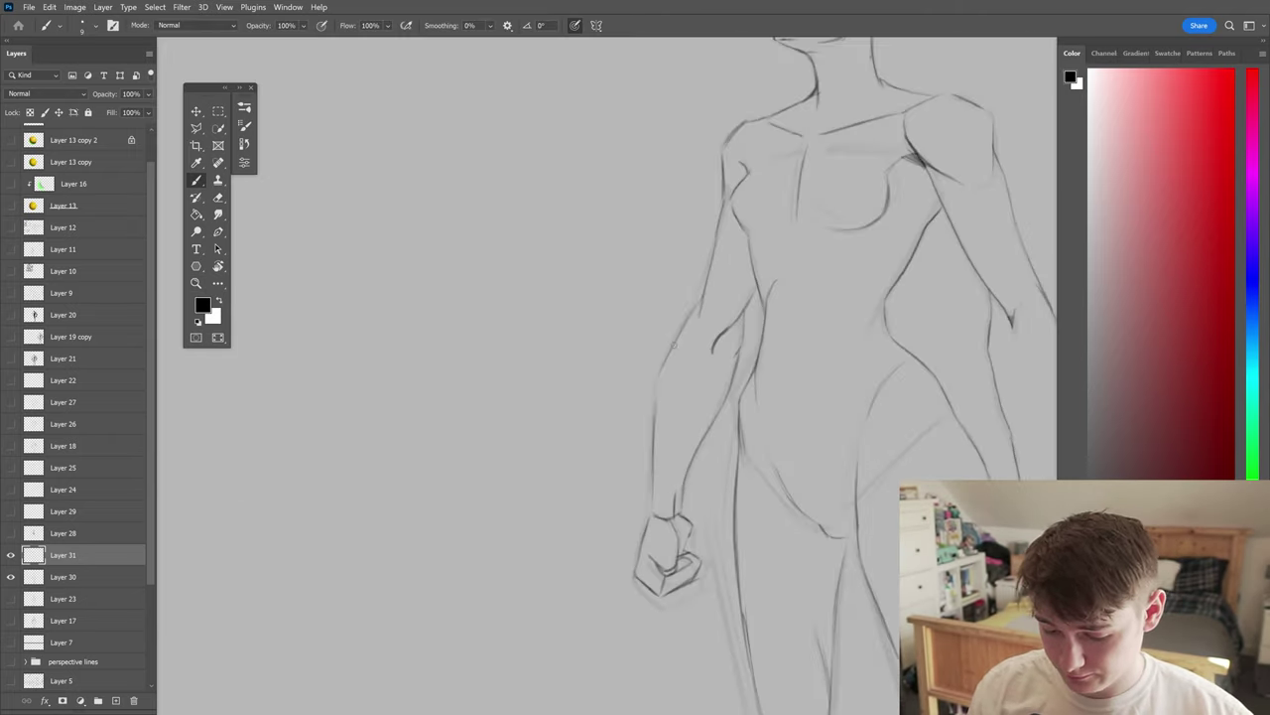
{"action": "left_click_drag", "start_coordinate": [655, 402], "coordinate": [724, 433]}
- With an enlarged eraser, remove the face's eye shading and hairline details
{"action": "key", "text": "e"}
{"action": "scroll", "coordinate": [739, 424], "scroll_direction": "down", "scroll_amount": 3}
{"action": "scroll", "coordinate": [808, 297], "scroll_direction": "up", "scroll_amount": 1}
{"action": "key", "text": "bracketright"}
{"action": "key", "text": "bracketright"}
{"action": "key", "text": "bracketright"}
{"action": "key", "text": "bracketright"}
{"action": "left_click_drag", "start_coordinate": [807, 297], "coordinate": [752, 287]}
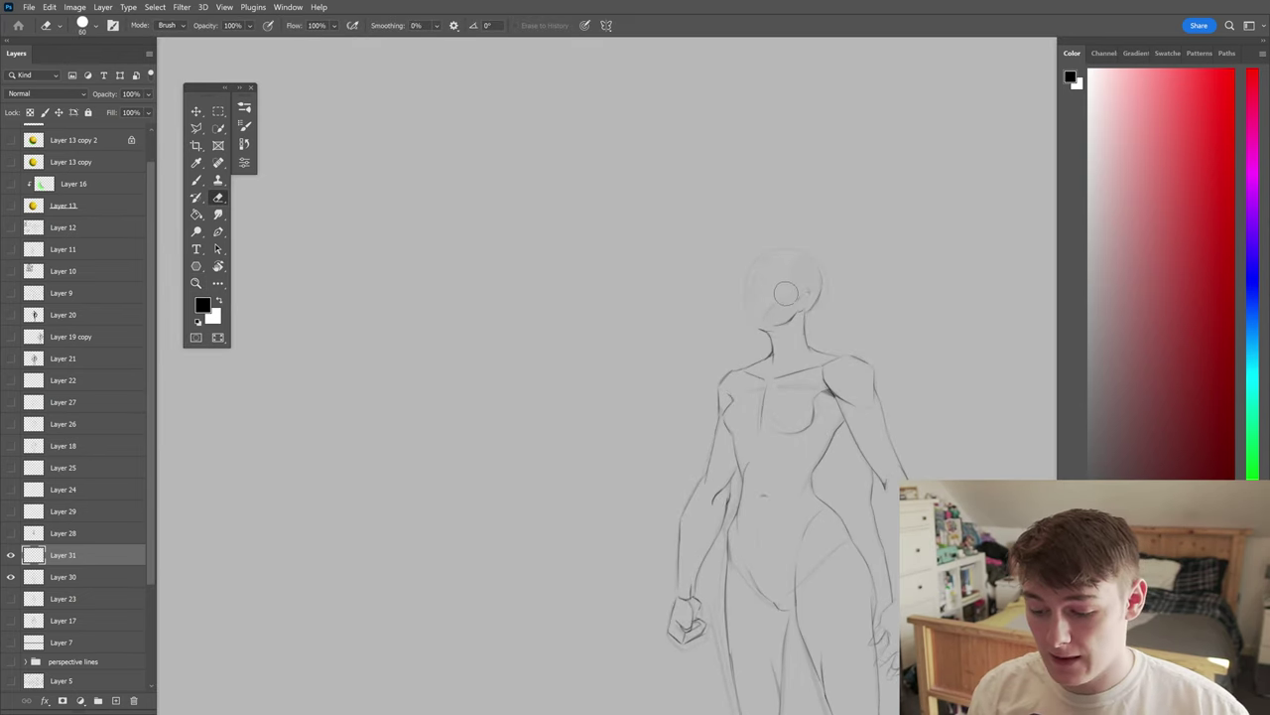
{"action": "scroll", "coordinate": [862, 269], "scroll_direction": "down", "scroll_amount": 3}
{"action": "scroll", "coordinate": [689, 566], "scroll_direction": "right", "scroll_amount": 2}
{"action": "scroll", "coordinate": [872, 469], "scroll_direction": "up", "scroll_amount": 1}
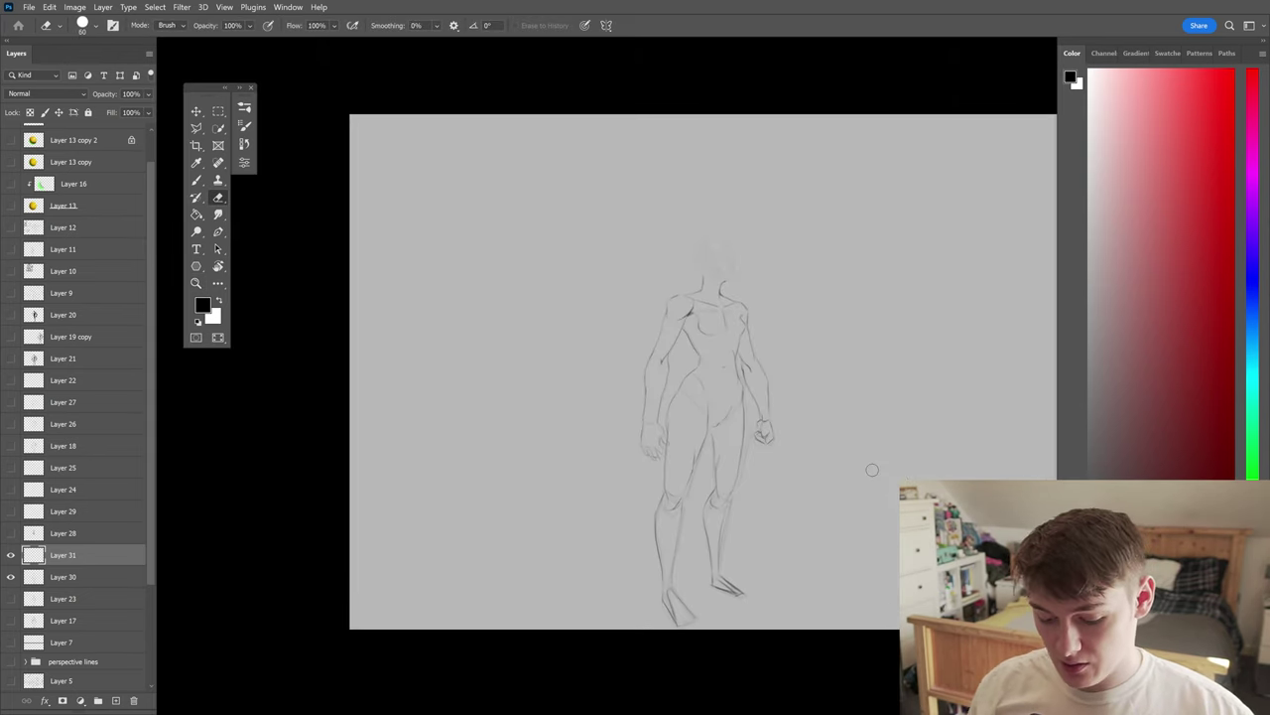
{"action": "scroll", "coordinate": [765, 484], "scroll_direction": "right", "scroll_amount": 2}
{"action": "scroll", "coordinate": [636, 430], "scroll_direction": "left", "scroll_amount": 2}
- Scroll around the canvas to inspect the plain circle head above the neck and torso
{"action": "key", "text": "b"}
{"action": "scroll", "coordinate": [658, 298], "scroll_direction": "up", "scroll_amount": 1}
{"action": "scroll", "coordinate": [653, 307], "scroll_direction": "up", "scroll_amount": 4}
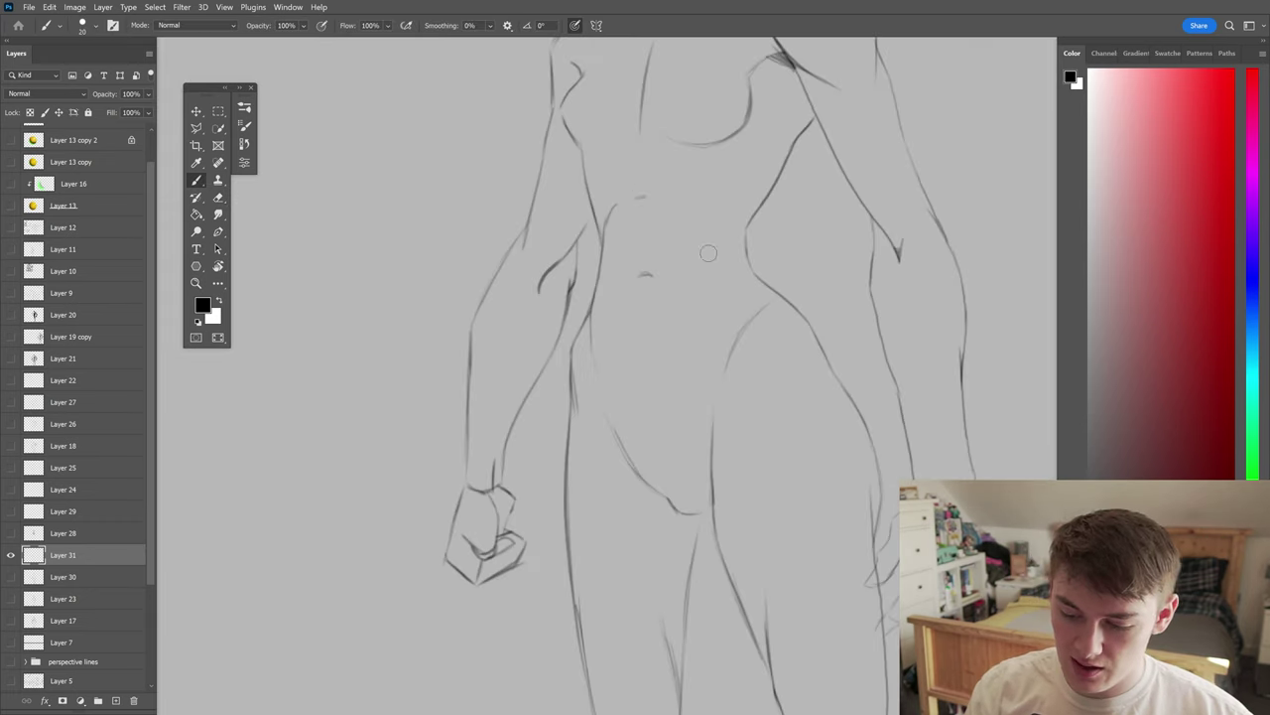
{"action": "scroll", "coordinate": [710, 250], "scroll_direction": "down", "scroll_amount": 3}
{"action": "scroll", "coordinate": [817, 434], "scroll_direction": "up", "scroll_amount": 5}
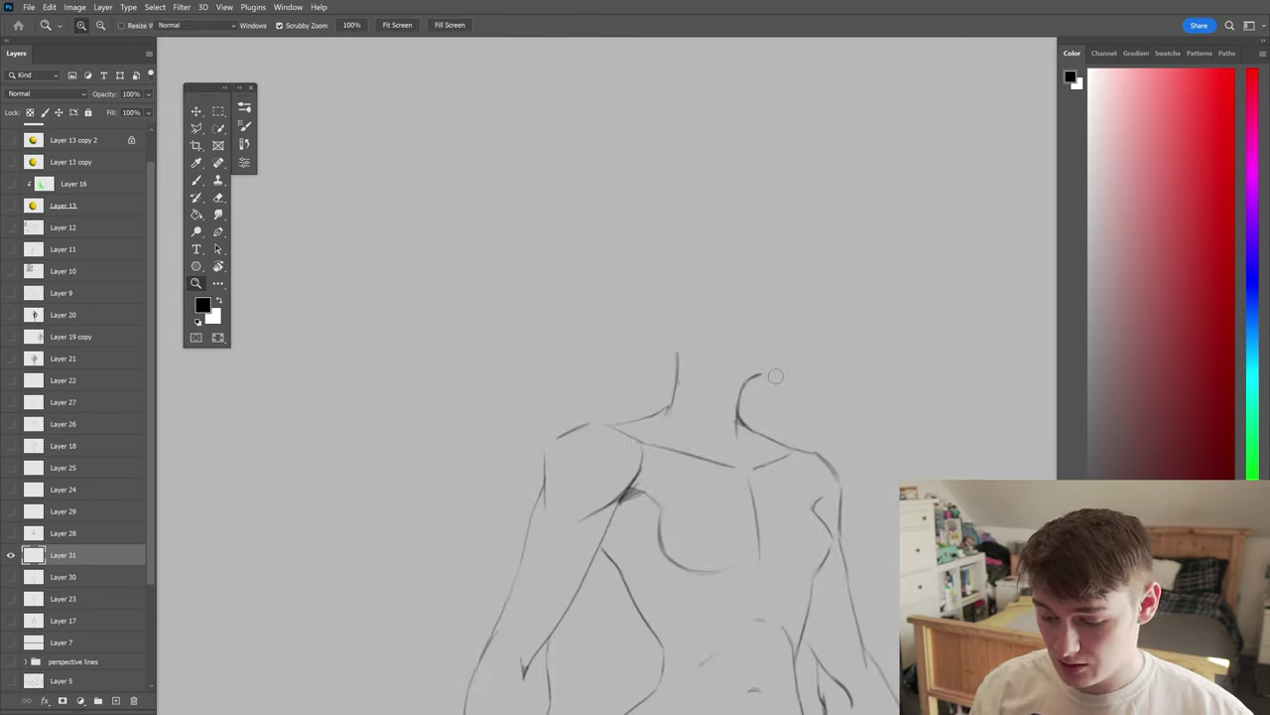
{"action": "scroll", "coordinate": [744, 211], "scroll_direction": "down", "scroll_amount": 4}
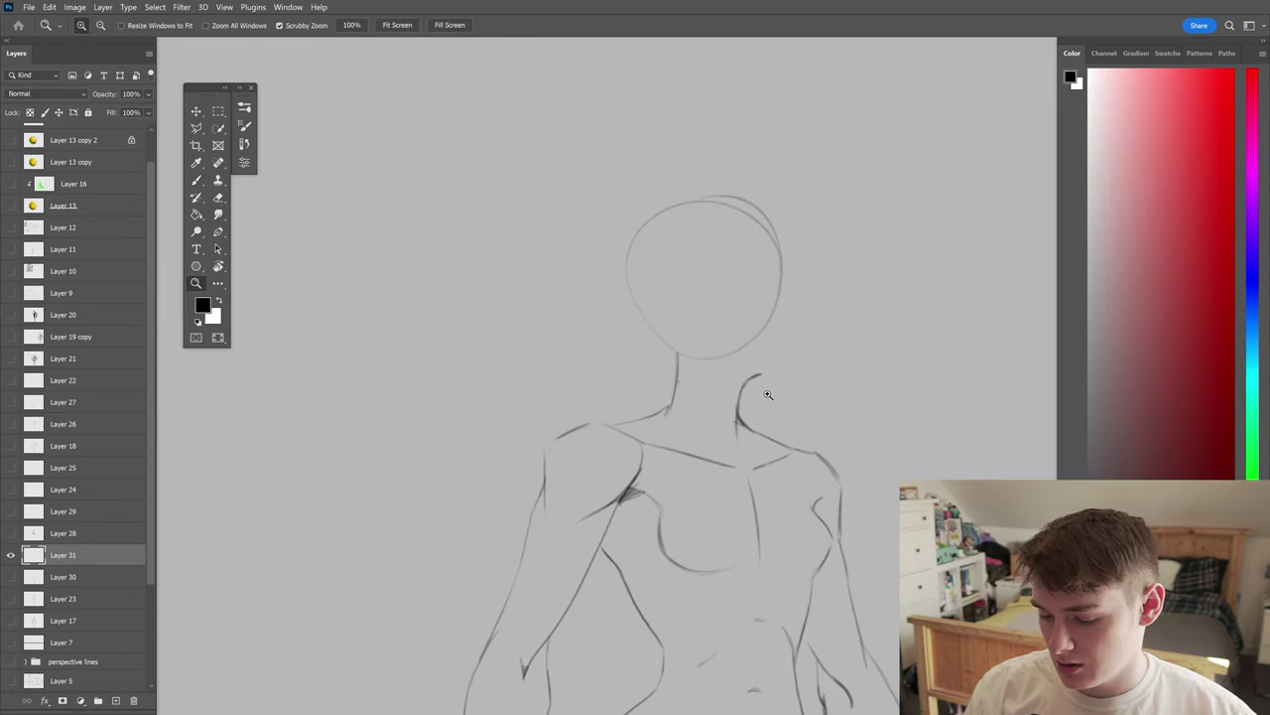
{"action": "scroll", "coordinate": [634, 274], "scroll_direction": "up", "scroll_amount": 4}
{"action": "scroll", "coordinate": [635, 332], "scroll_direction": "down", "scroll_amount": 3}
- Undo the head circle stroke, comparing it once before removing it for good
{"action": "scroll", "coordinate": [694, 249], "scroll_direction": "up", "scroll_amount": 3}
{"action": "key", "text": "ctrl+z"}
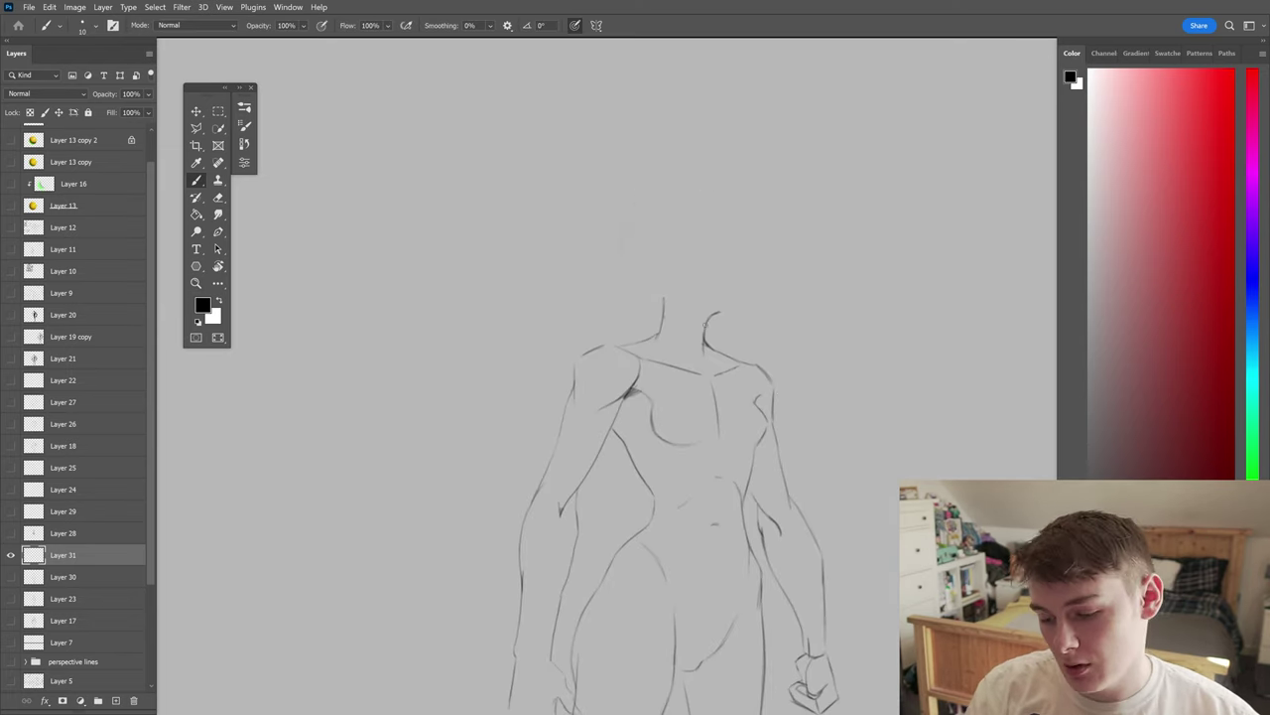
{"action": "key", "text": "ctrl+shift+z"}
{"action": "key", "text": "ctrl+z"}
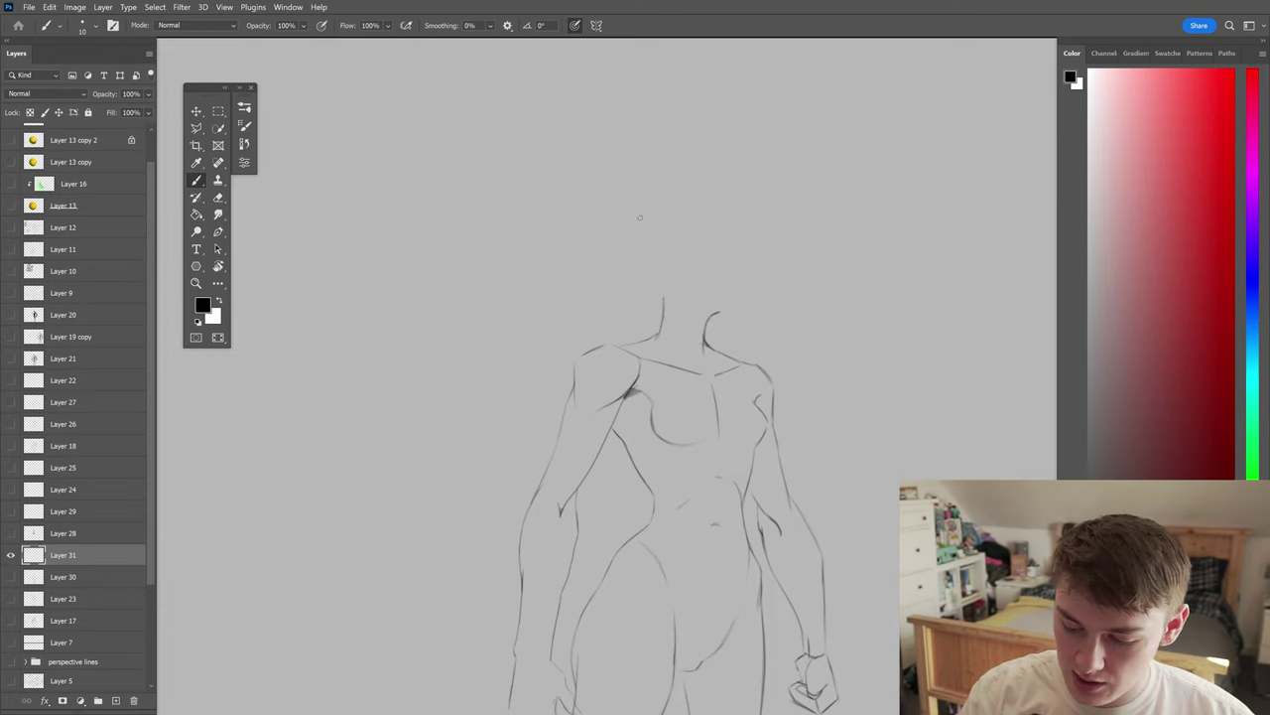
- Sketch the sides and a vertical inner edge of a box-shaped head on a mirrored view
{"action": "key", "text": "ctrl+shift+h"}
{"action": "mouse_move", "coordinate": [695, 207]}
{"action": "left_mouse_down"}
{"action": "mouse_move", "coordinate": [689, 254]}
{"action": "mouse_move", "coordinate": [711, 227]}
{"action": "left_mouse_up"}
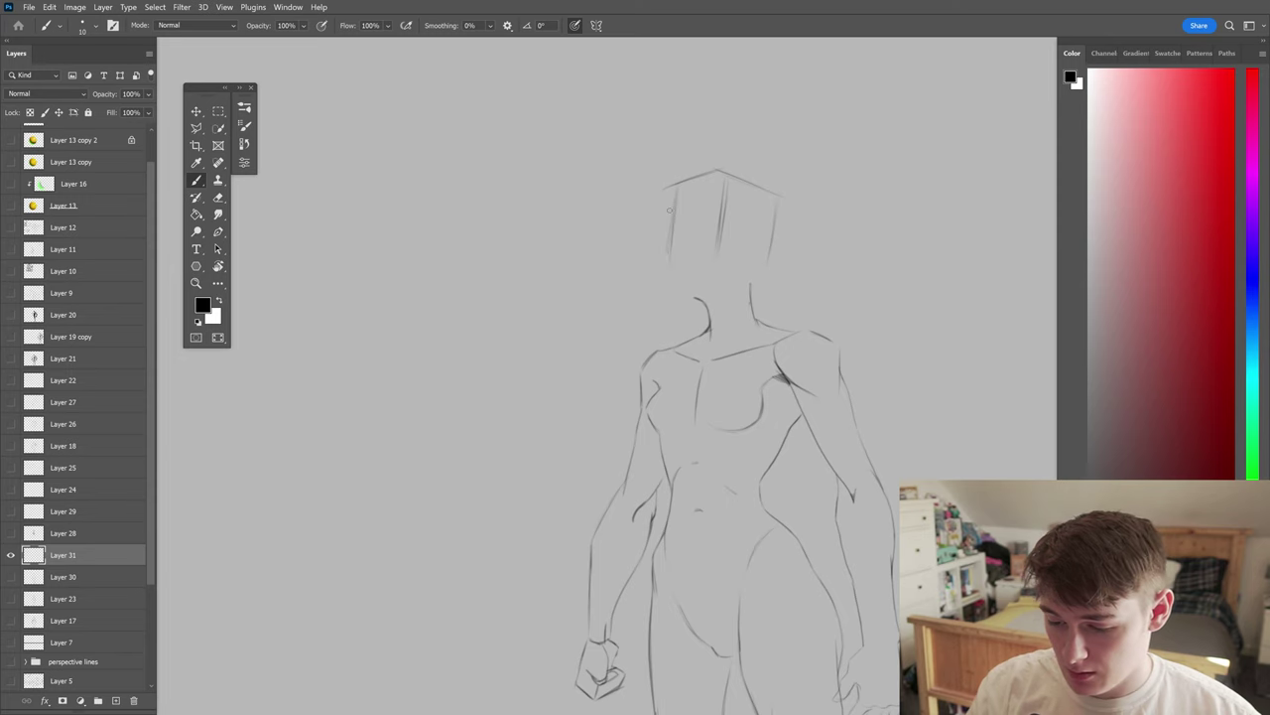
{"action": "key", "text": "ctrl+shift+h"}
{"action": "left_click_drag", "start_coordinate": [596, 397], "coordinate": [710, 369]}
{"action": "key", "text": "ctrl+shift+h"}
{"action": "mouse_move", "coordinate": [679, 152]}
{"action": "left_mouse_down"}
{"action": "mouse_move", "coordinate": [671, 230]}
{"action": "mouse_move", "coordinate": [622, 268]}
{"action": "left_mouse_up"}
{"action": "key", "text": "ctrl+shift+h"}
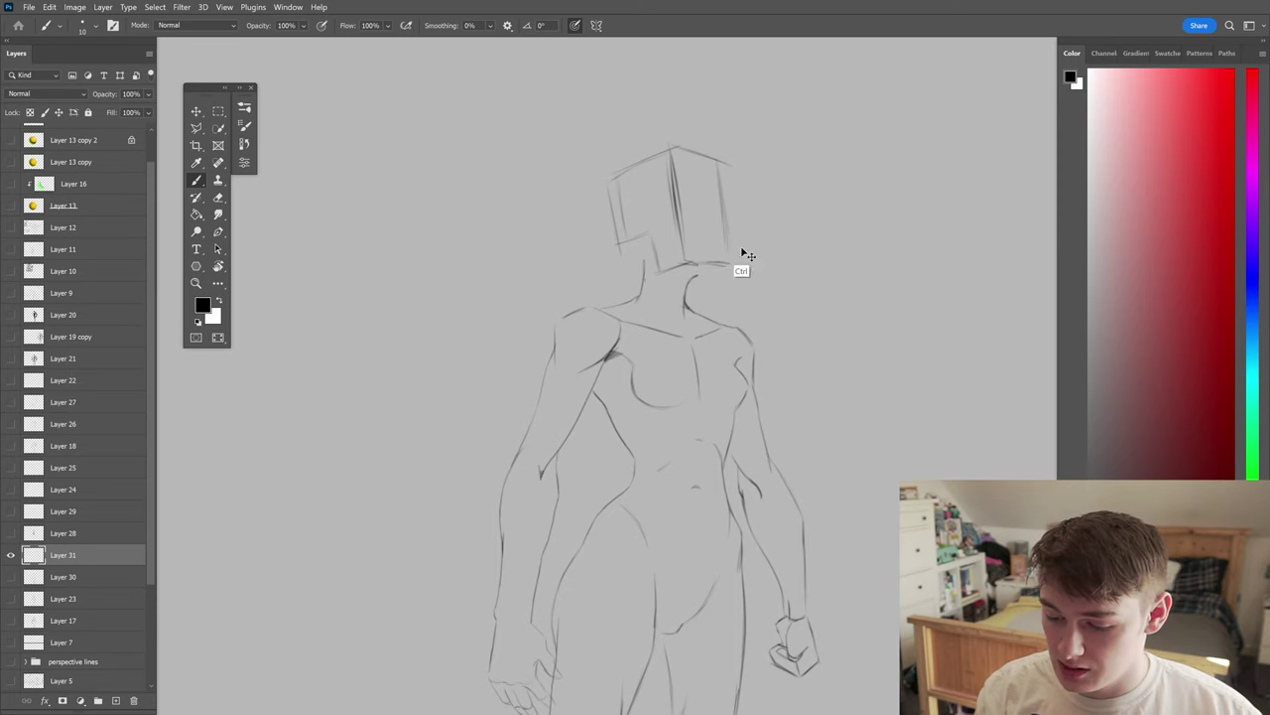
{"action": "key", "text": "ctrl+shift+h"}
- Erase stray parts of the head box's edges
{"action": "key", "text": "e"}
{"action": "left_click_drag", "start_coordinate": [693, 212], "coordinate": [687, 240]}
{"action": "key", "text": "ctrl+shift+h"}
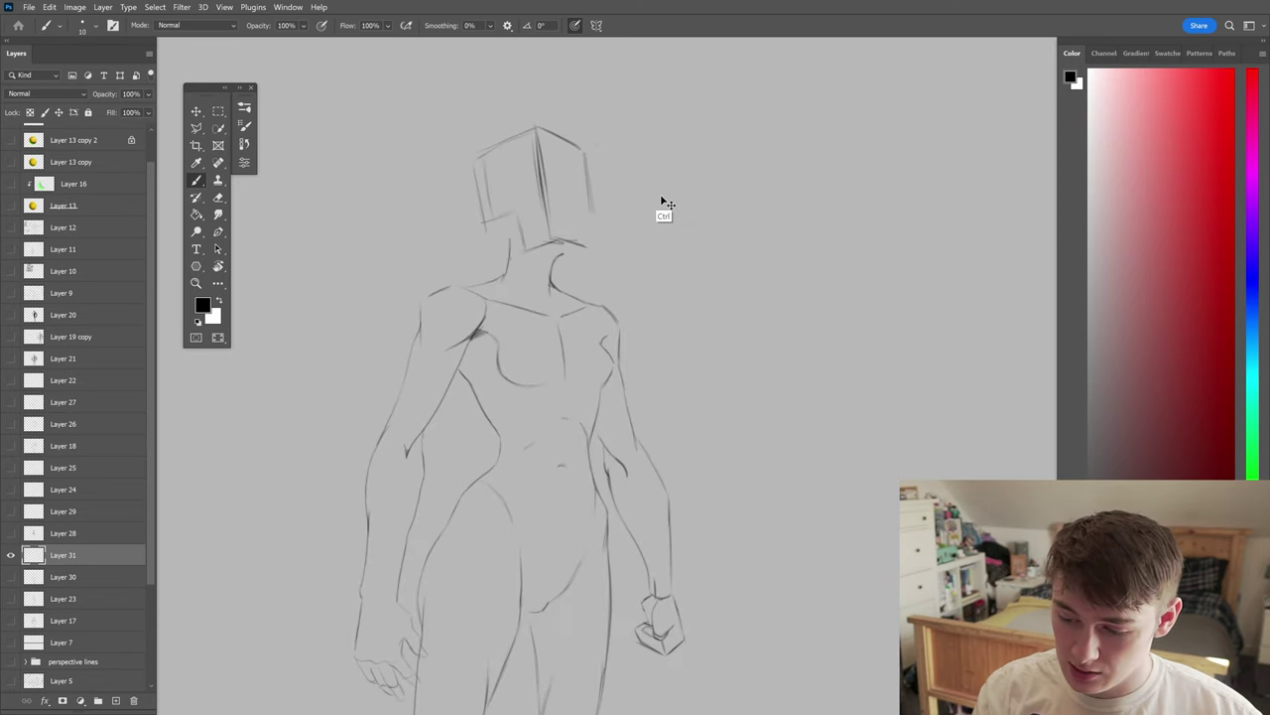
{"action": "left_click_drag", "start_coordinate": [582, 139], "coordinate": [582, 236]}
{"action": "key", "text": "b"}
{"action": "key", "text": "ctrl+shift+h"}
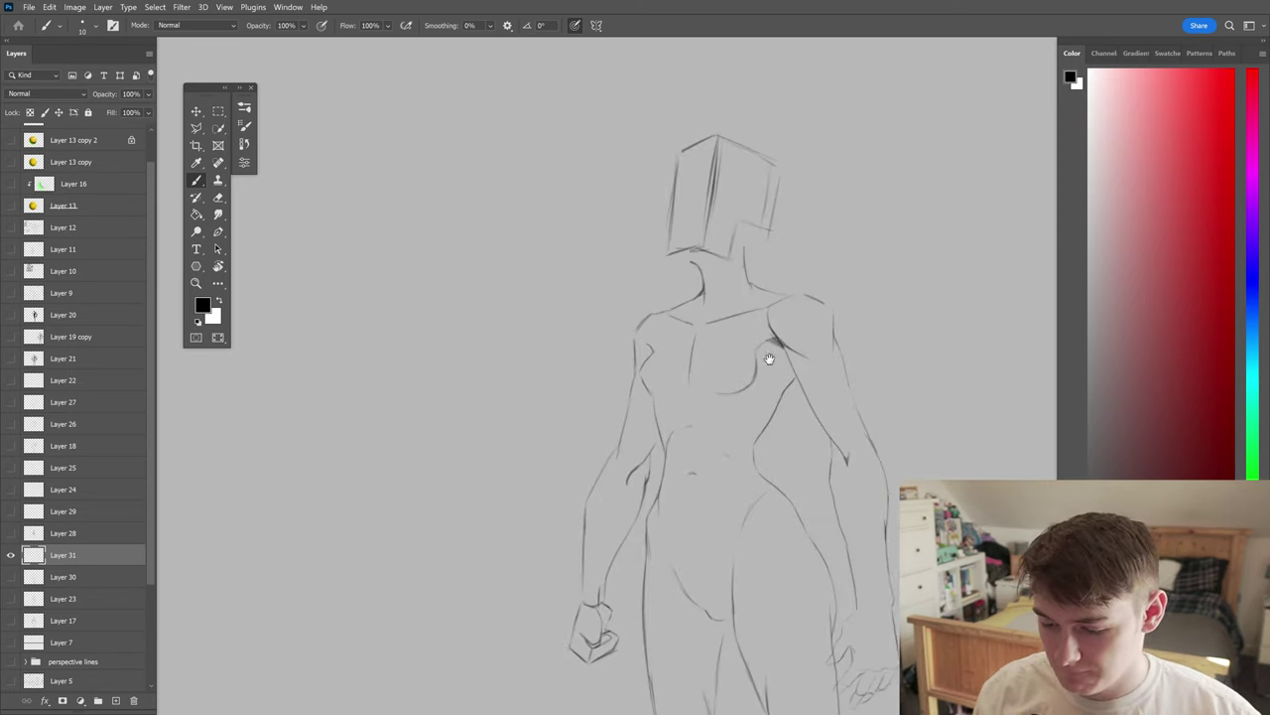
- Lasso-select the head box, move it lower onto the neck, and redraw one edge
{"action": "key", "text": "l"}
{"action": "mouse_move", "coordinate": [746, 234]}
{"action": "left_mouse_down"}
{"action": "mouse_move", "coordinate": [727, 286]}
{"action": "mouse_move", "coordinate": [629, 199]}
{"action": "mouse_move", "coordinate": [754, 248]}
{"action": "left_mouse_up"}
{"action": "left_click_drag", "start_coordinate": [750, 204], "coordinate": [760, 230]}
{"action": "key", "text": "ctrl+shift+h"}
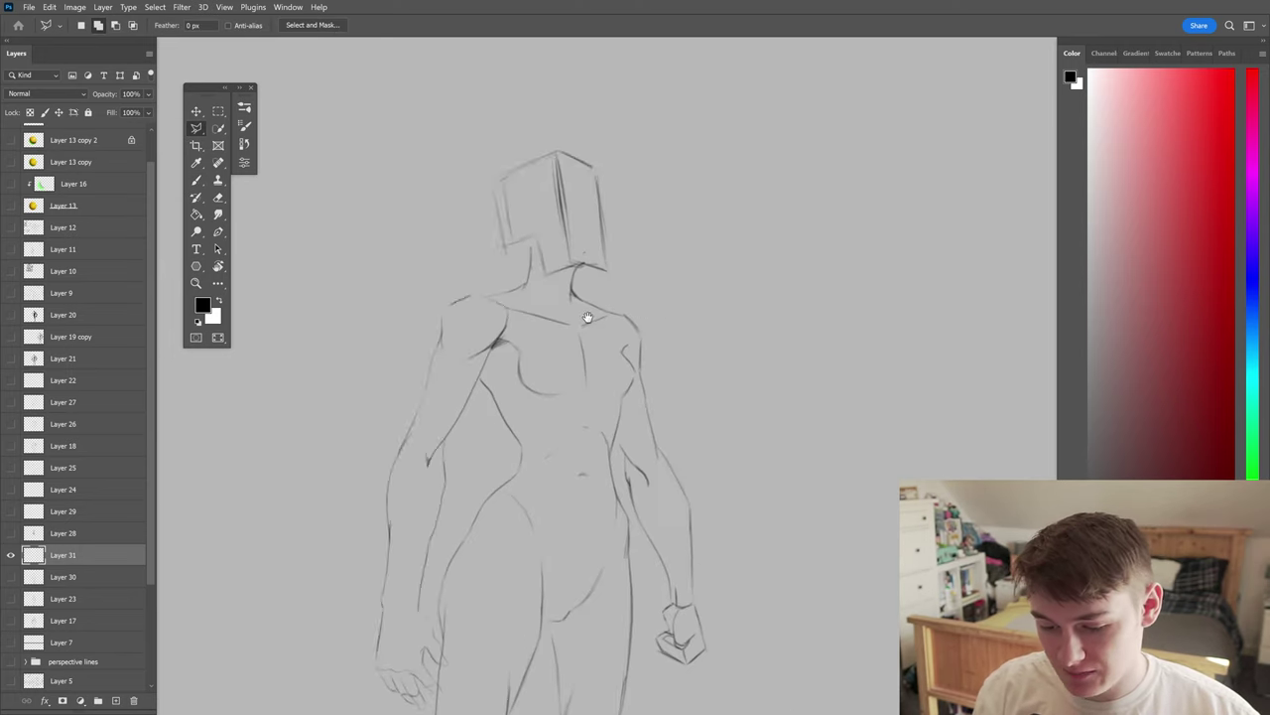
{"action": "key", "text": "b"}
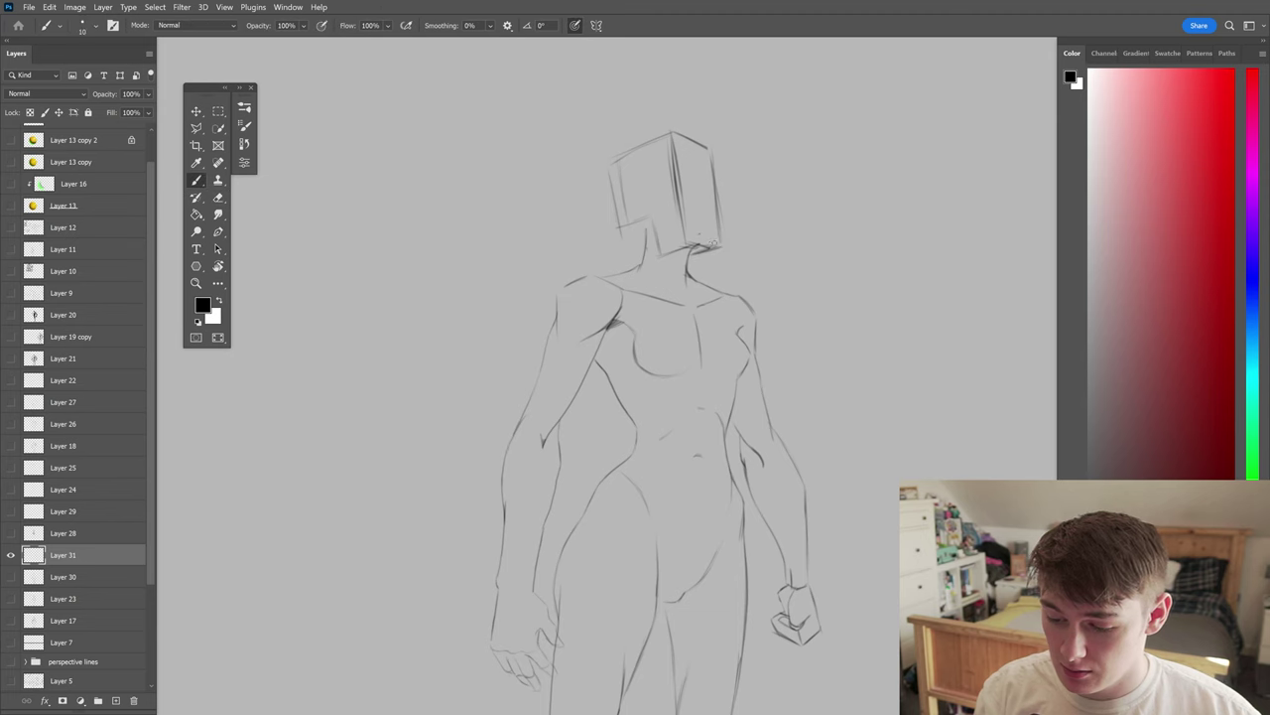
{"action": "key", "text": "ctrl+shift+h"}
{"action": "left_click_drag", "start_coordinate": [561, 154], "coordinate": [557, 224]}
{"action": "key", "text": "ctrl+shift+h"}
- Fade the head box sketch lighter with the Transparent eraser brush tip
{"action": "left_click", "coordinate": [244, 108]}
{"action": "key", "text": "e"}
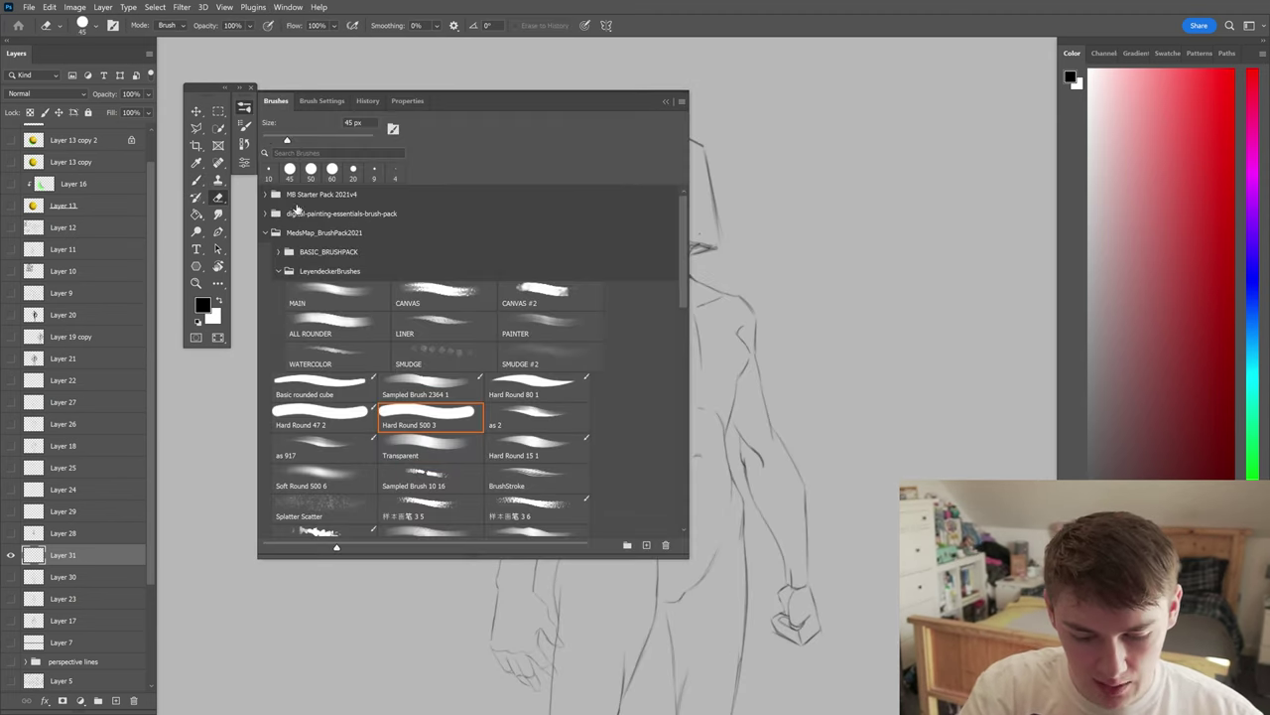
{"action": "left_click", "coordinate": [244, 107]}
{"action": "mouse_move", "coordinate": [724, 113]}
{"action": "left_mouse_down"}
{"action": "mouse_move", "coordinate": [707, 231]}
{"action": "mouse_move", "coordinate": [674, 162]}
{"action": "mouse_move", "coordinate": [726, 126]}
{"action": "mouse_move", "coordinate": [760, 159]}
{"action": "left_mouse_up"}
- Return to the drawing brush tip and bring the head and shoulders upright into view
{"action": "key", "text": "b"}
{"action": "left_click", "coordinate": [244, 108]}
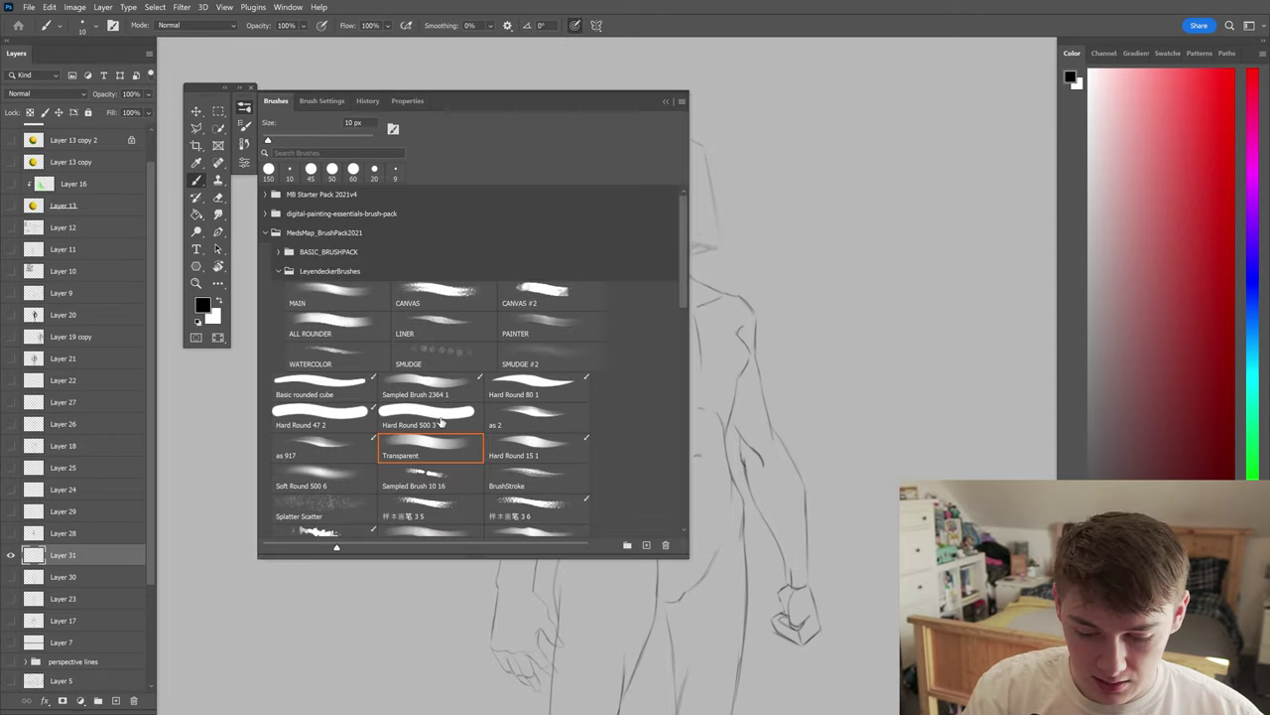
{"action": "left_click", "coordinate": [244, 107]}
{"action": "scroll", "coordinate": [658, 234], "scroll_direction": "up", "scroll_amount": 3}
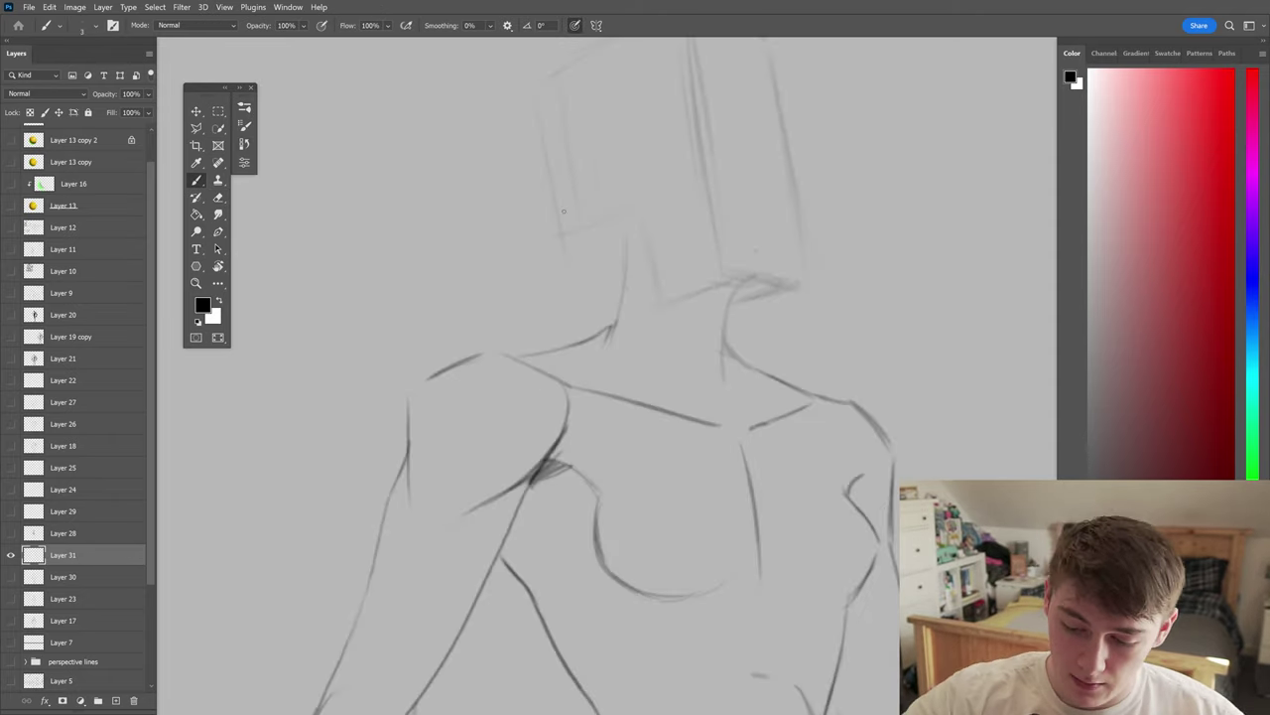
{"action": "left_click_drag", "start_coordinate": [584, 194], "coordinate": [582, 354]}
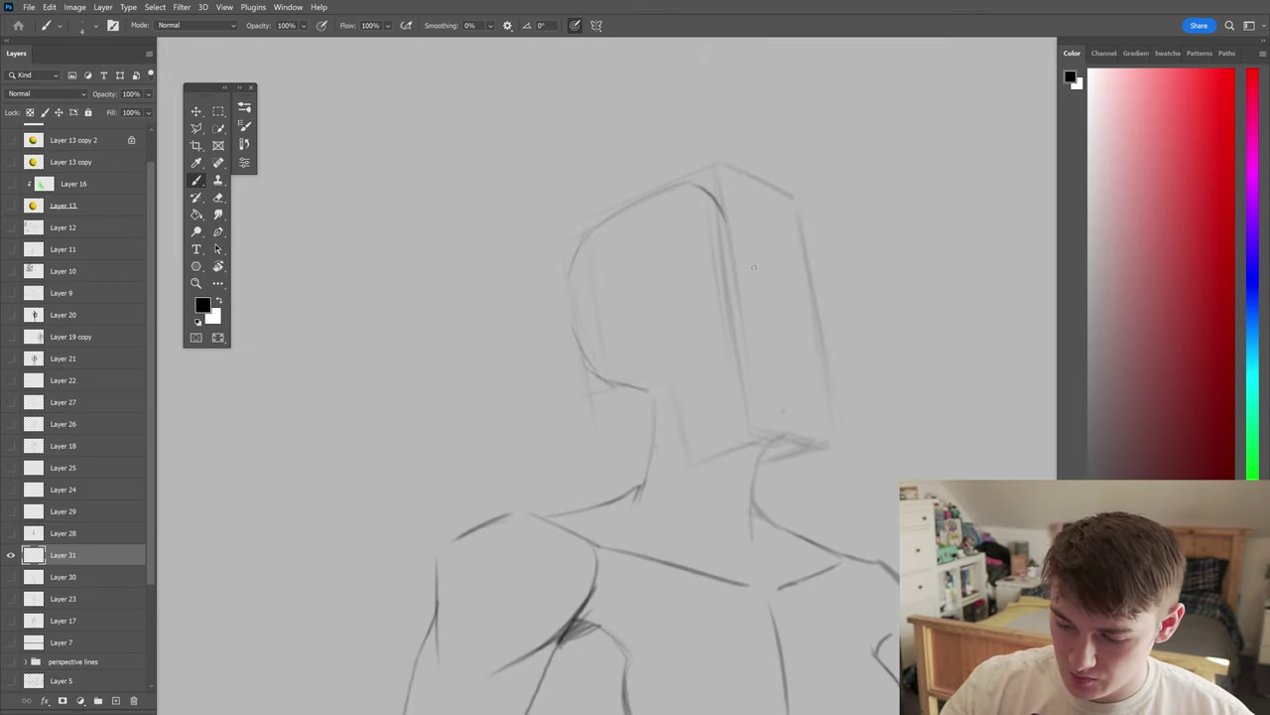
{"action": "mouse_move", "coordinate": [760, 201]}
{"action": "left_mouse_down"}
{"action": "mouse_move", "coordinate": [624, 263]}
{"action": "mouse_move", "coordinate": [685, 454]}
{"action": "mouse_move", "coordinate": [600, 344]}
{"action": "mouse_move", "coordinate": [669, 406]}
{"action": "left_mouse_up"}
{"action": "key", "text": "ctrl+minus"}
{"action": "key", "text": "ctrl+minus"}
{"action": "scroll", "coordinate": [754, 347], "scroll_direction": "up", "scroll_amount": 5}
- Sketch the rounded skull, jaw and right cheek lines, and darken the neck line
{"action": "left_click_drag", "start_coordinate": [830, 243], "coordinate": [685, 397]}
{"action": "left_click_drag", "start_coordinate": [881, 310], "coordinate": [862, 363]}
{"action": "mouse_move", "coordinate": [754, 392]}
{"action": "left_mouse_down"}
{"action": "mouse_move", "coordinate": [832, 365]}
{"action": "mouse_move", "coordinate": [663, 337]}
{"action": "left_mouse_up"}
{"action": "mouse_move", "coordinate": [628, 159]}
{"action": "left_mouse_down"}
{"action": "mouse_move", "coordinate": [641, 313]}
{"action": "mouse_move", "coordinate": [624, 391]}
{"action": "mouse_move", "coordinate": [704, 411]}
{"action": "left_mouse_up"}
{"action": "scroll", "coordinate": [636, 392], "scroll_direction": "down", "scroll_amount": 5}
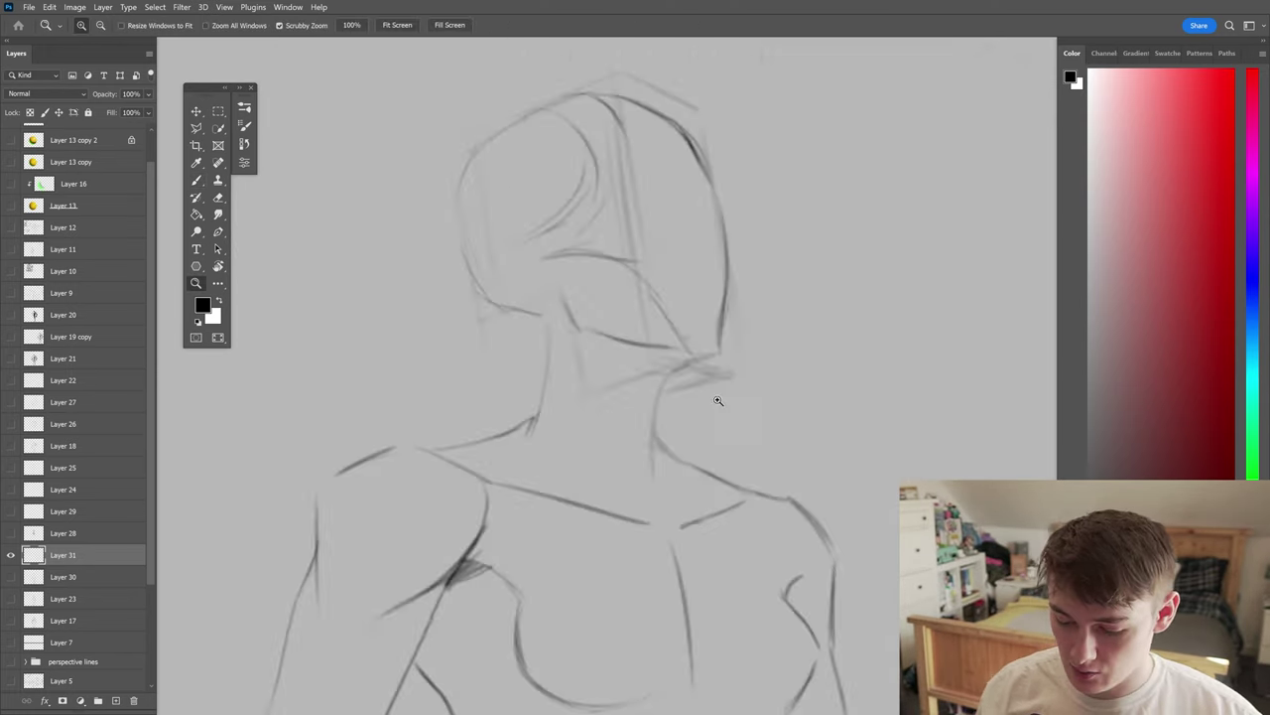
{"action": "left_click_drag", "start_coordinate": [550, 319], "coordinate": [536, 415]}
- On a mirrored view, add more strokes along the jaw and head
{"action": "key", "text": "ctrl+shift+h"}
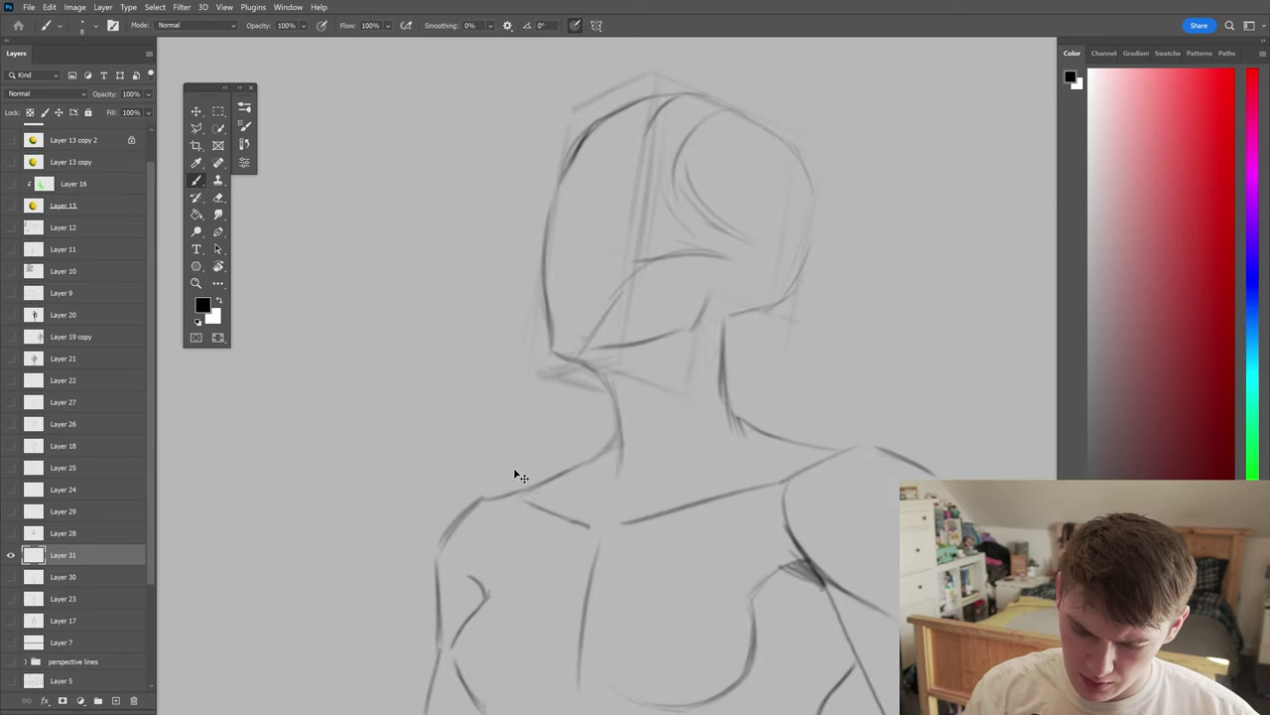
{"action": "mouse_move", "coordinate": [717, 324]}
{"action": "left_mouse_down"}
{"action": "mouse_move", "coordinate": [740, 448]}
{"action": "mouse_move", "coordinate": [784, 303]}
{"action": "left_mouse_up"}
{"action": "left_click_drag", "start_coordinate": [806, 193], "coordinate": [802, 264]}
{"action": "key", "text": "ctrl+shift+h"}
{"action": "scroll", "coordinate": [607, 375], "scroll_direction": "down", "scroll_amount": 5}
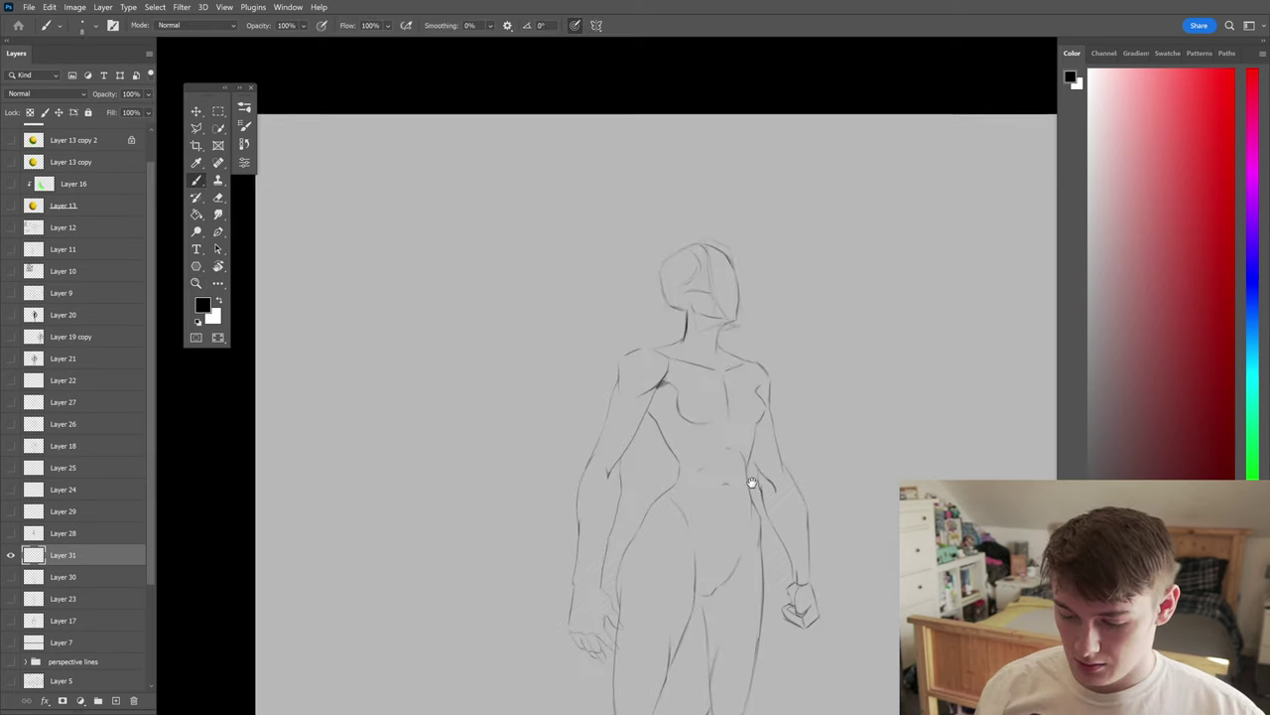
- Zoom far in on the head and darken its inner circle and the top of the skull
{"action": "key", "text": "z"}
{"action": "mouse_move", "coordinate": [655, 328]}
{"action": "left_mouse_down"}
{"action": "mouse_move", "coordinate": [718, 369]}
{"action": "mouse_move", "coordinate": [865, 296]}
{"action": "left_mouse_up"}
{"action": "key", "text": "b"}
{"action": "scroll", "coordinate": [788, 387], "scroll_direction": "down", "scroll_amount": 5}
{"action": "scroll", "coordinate": [873, 328], "scroll_direction": "up", "scroll_amount": 5}
{"action": "left_click_drag", "start_coordinate": [879, 234], "coordinate": [839, 353]}
{"action": "left_click_drag", "start_coordinate": [939, 248], "coordinate": [829, 283]}
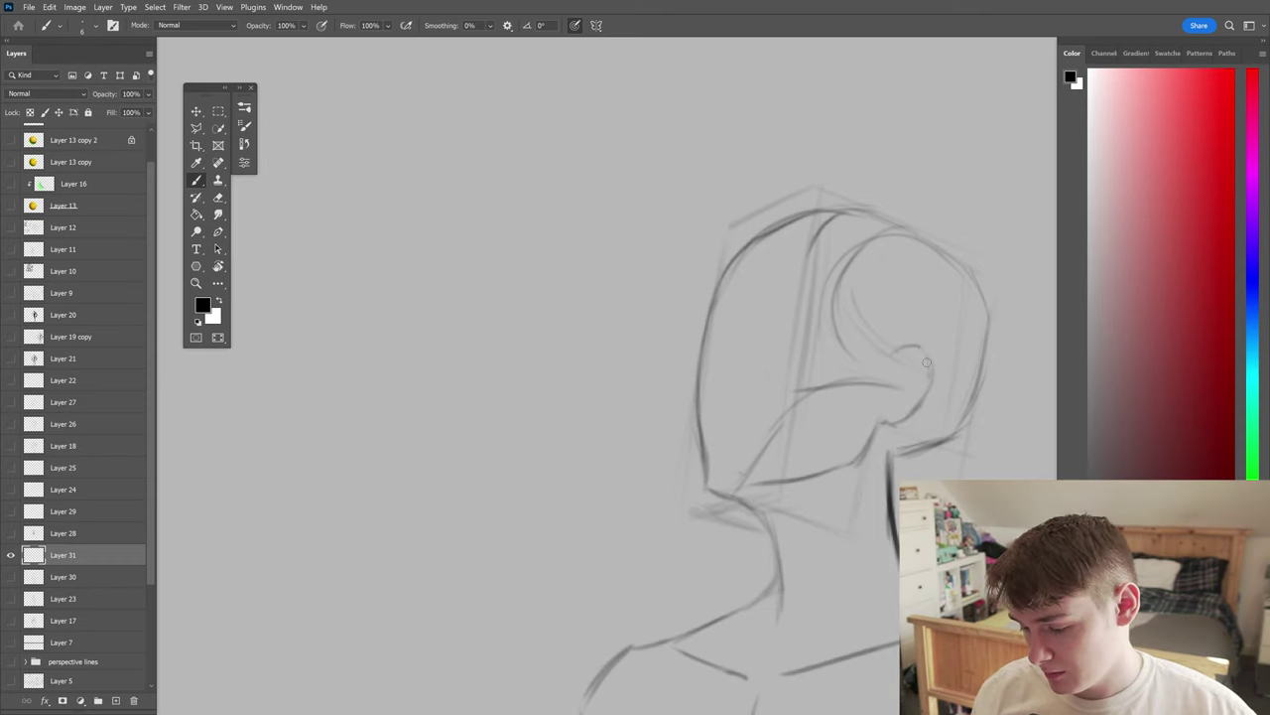
- Add a short stroke below the ear, then pan to the face
{"action": "left_click_drag", "start_coordinate": [907, 347], "coordinate": [921, 415]}
{"action": "scroll", "coordinate": [871, 476], "scroll_direction": "right", "scroll_amount": 5}
{"action": "scroll", "coordinate": [907, 434], "scroll_direction": "left", "scroll_amount": 3}
{"action": "scroll", "coordinate": [840, 534], "scroll_direction": "down", "scroll_amount": 3}
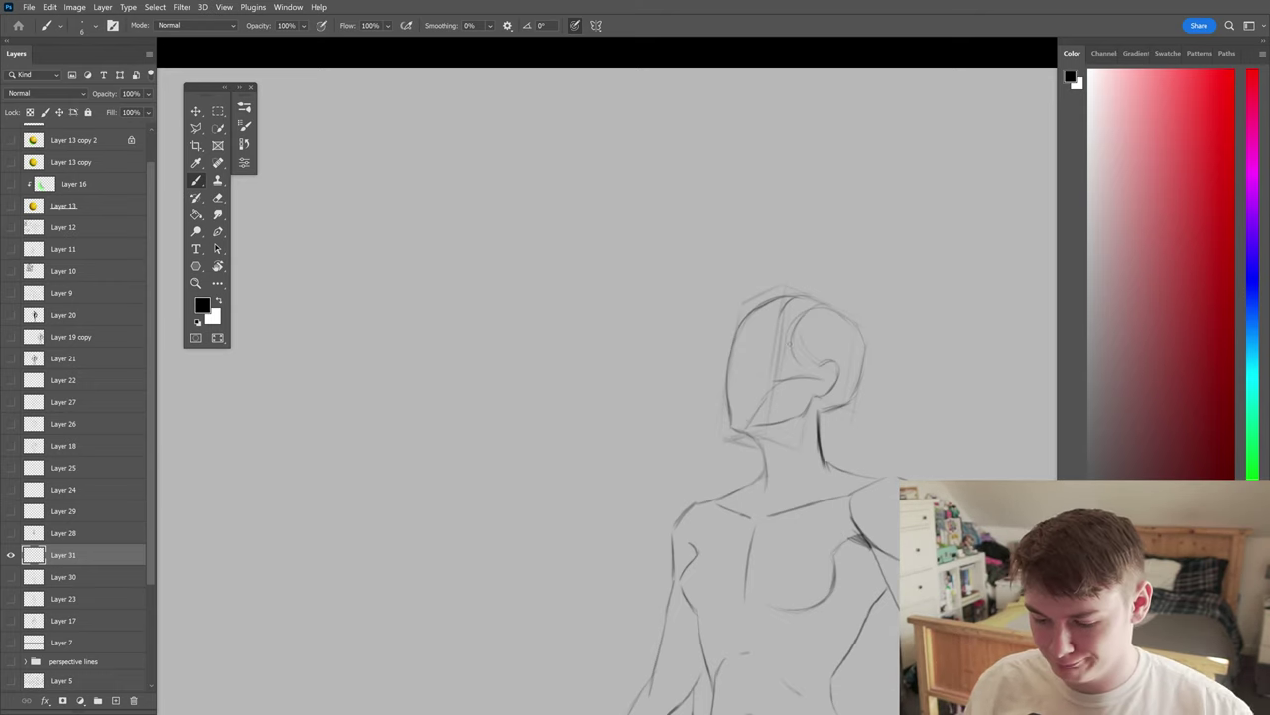
{"action": "scroll", "coordinate": [870, 411], "scroll_direction": "up", "scroll_amount": 3}
{"action": "scroll", "coordinate": [871, 411], "scroll_direction": "down", "scroll_amount": 5}
{"action": "scroll", "coordinate": [609, 394], "scroll_direction": "up", "scroll_amount": 5}
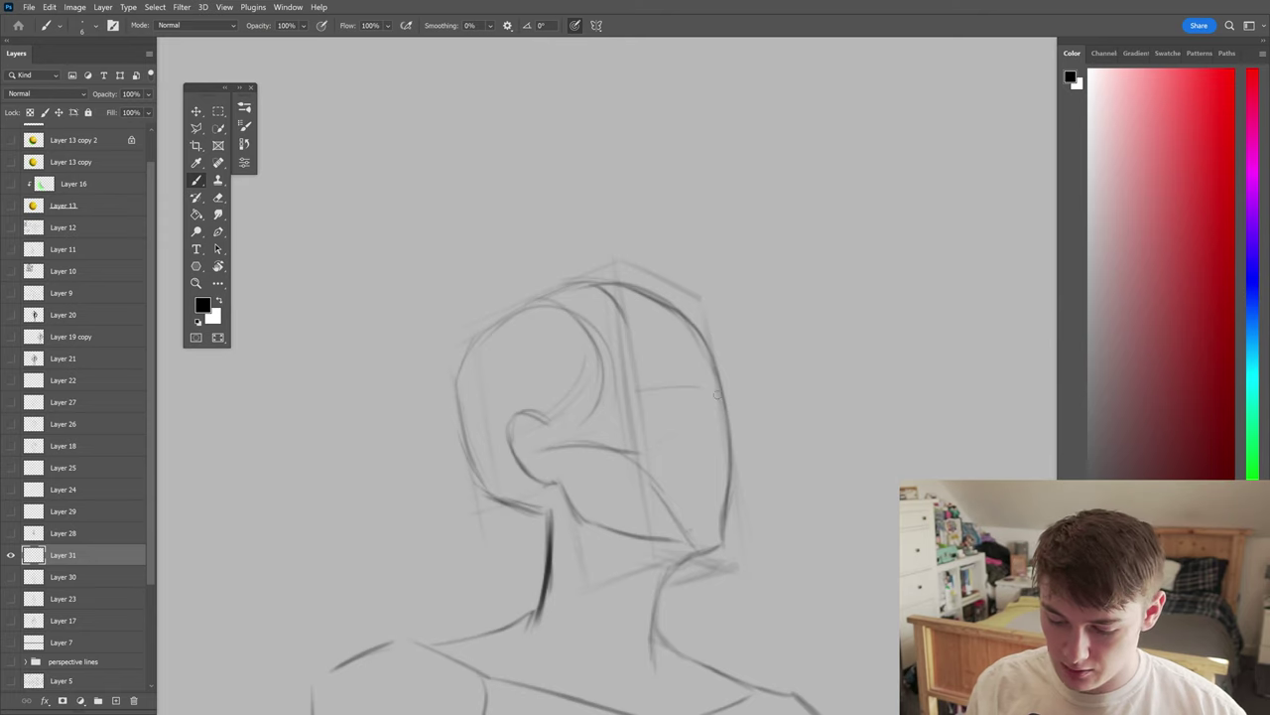
{"action": "scroll", "coordinate": [730, 407], "scroll_direction": "left", "scroll_amount": 3}
{"action": "scroll", "coordinate": [775, 454], "scroll_direction": "up", "scroll_amount": 4}
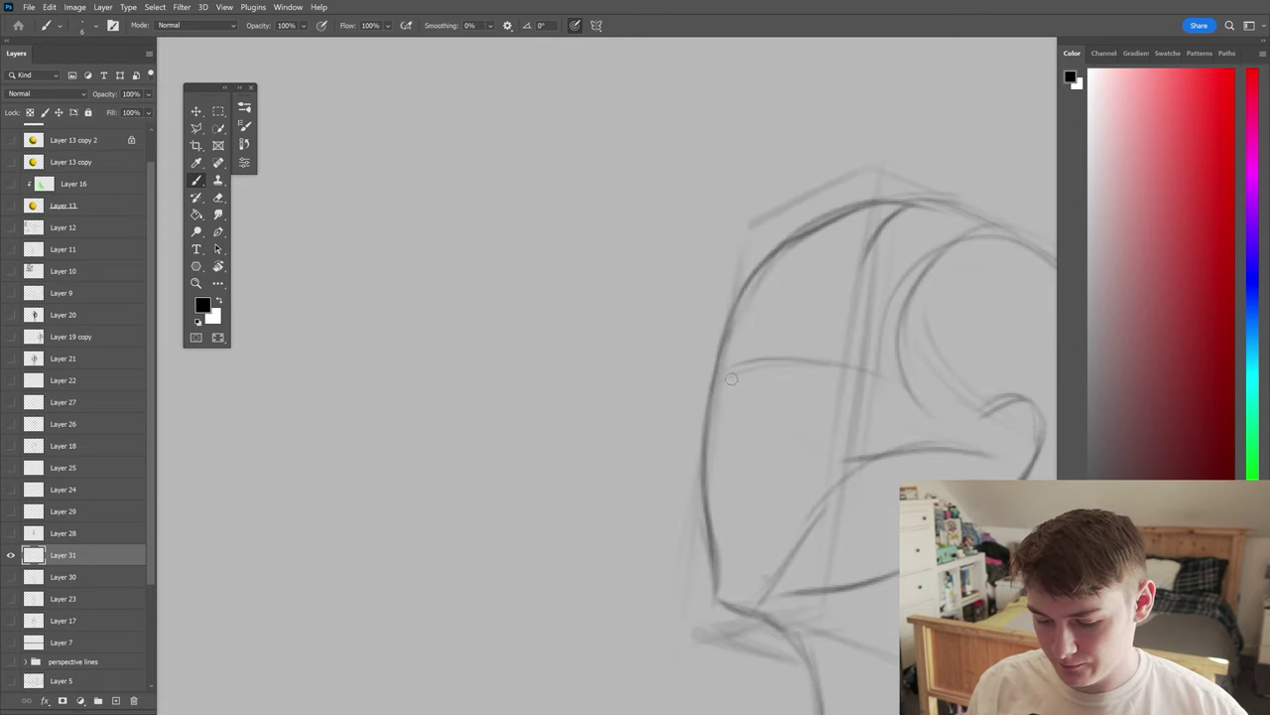
- Redraw the head's front contour in darker lines, then mirror and zoom out to check it
{"action": "left_click_drag", "start_coordinate": [730, 385], "coordinate": [693, 443]}
{"action": "mouse_move", "coordinate": [755, 281]}
{"action": "left_mouse_down"}
{"action": "mouse_move", "coordinate": [713, 526]}
{"action": "mouse_move", "coordinate": [714, 611]}
{"action": "left_mouse_up"}
{"action": "key", "text": "e"}
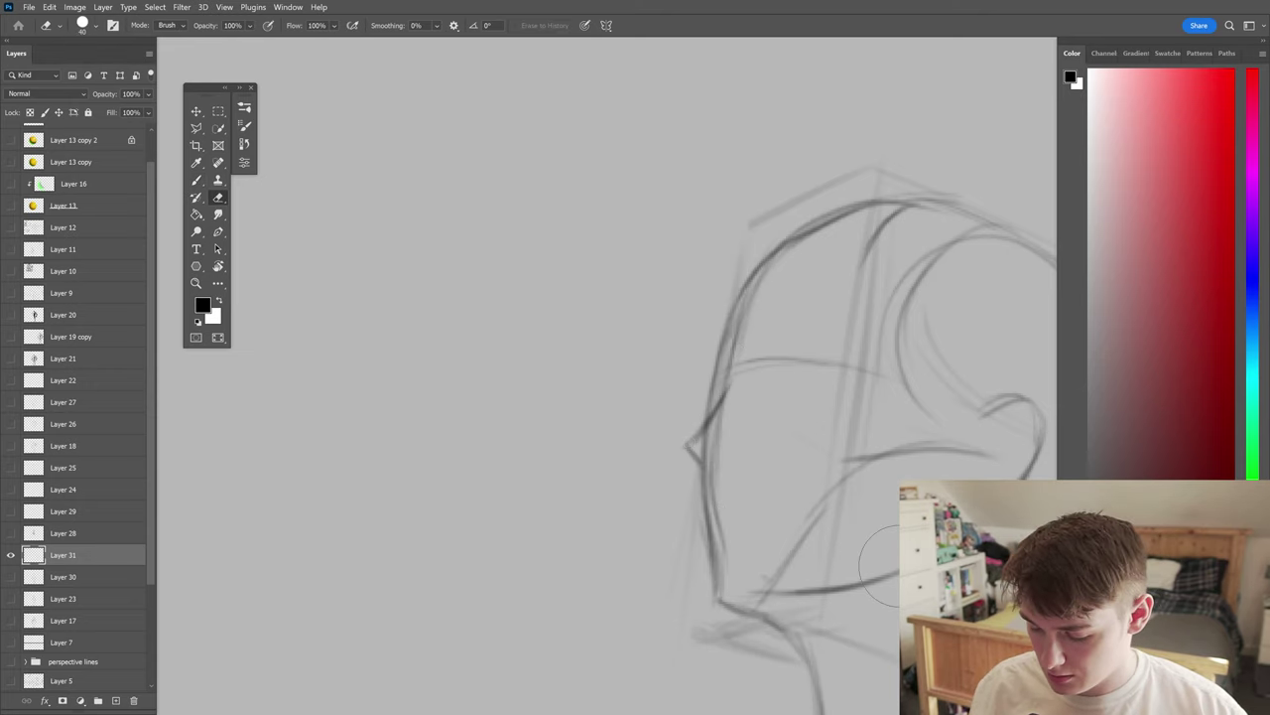
{"action": "key", "text": "ctrl+shift+h"}
{"action": "mouse_move", "coordinate": [578, 548]}
{"action": "left_mouse_down"}
{"action": "mouse_move", "coordinate": [832, 484]}
{"action": "mouse_move", "coordinate": [756, 566]}
{"action": "left_mouse_up"}
{"action": "key", "text": "ctrl+minus"}
{"action": "key", "text": "b"}
- Flip the canvas back and forth to compare the face's proportions
{"action": "key", "text": "ctrl+shift+h"}
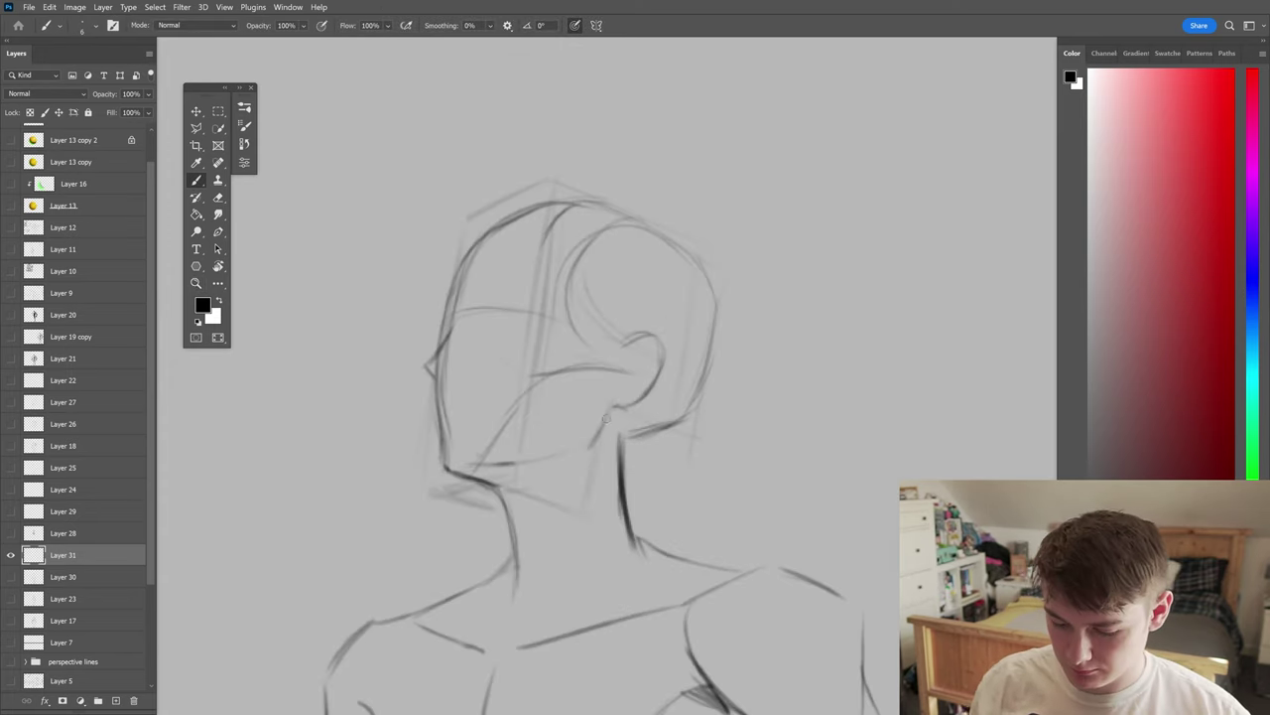
{"action": "key", "text": "ctrl+shift+h"}
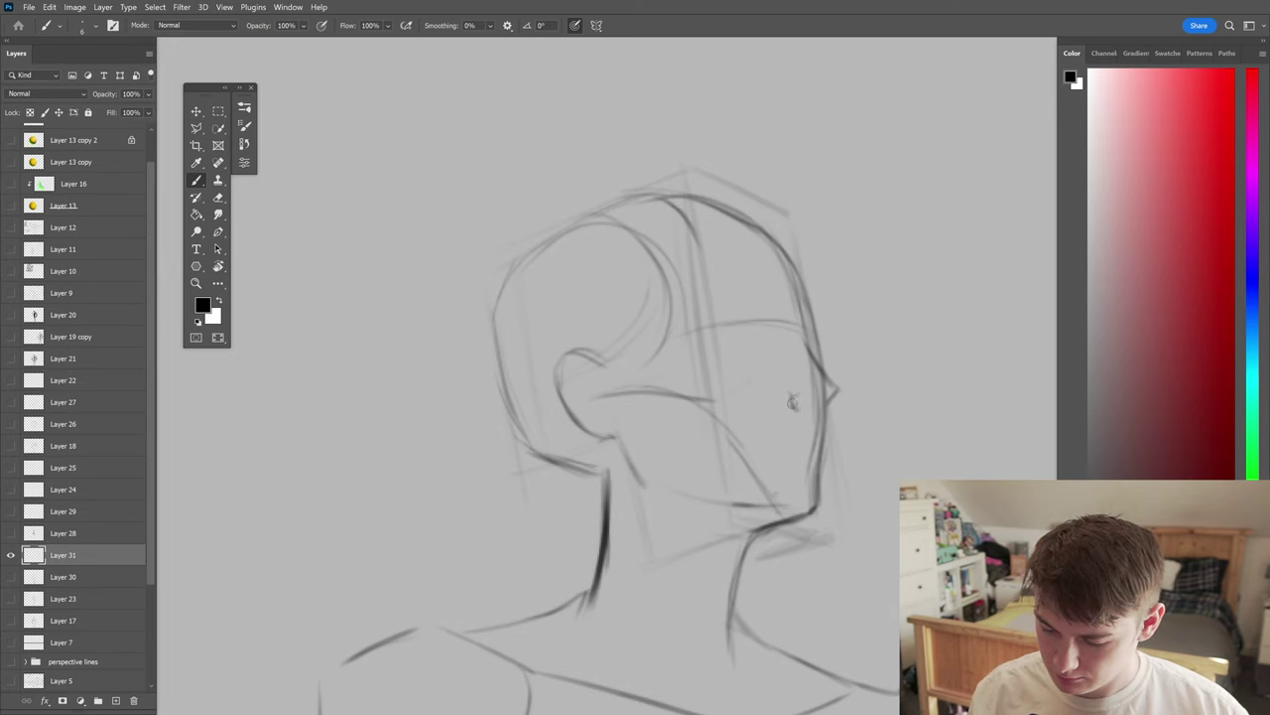
{"action": "key", "text": "ctrl+shift+h"}
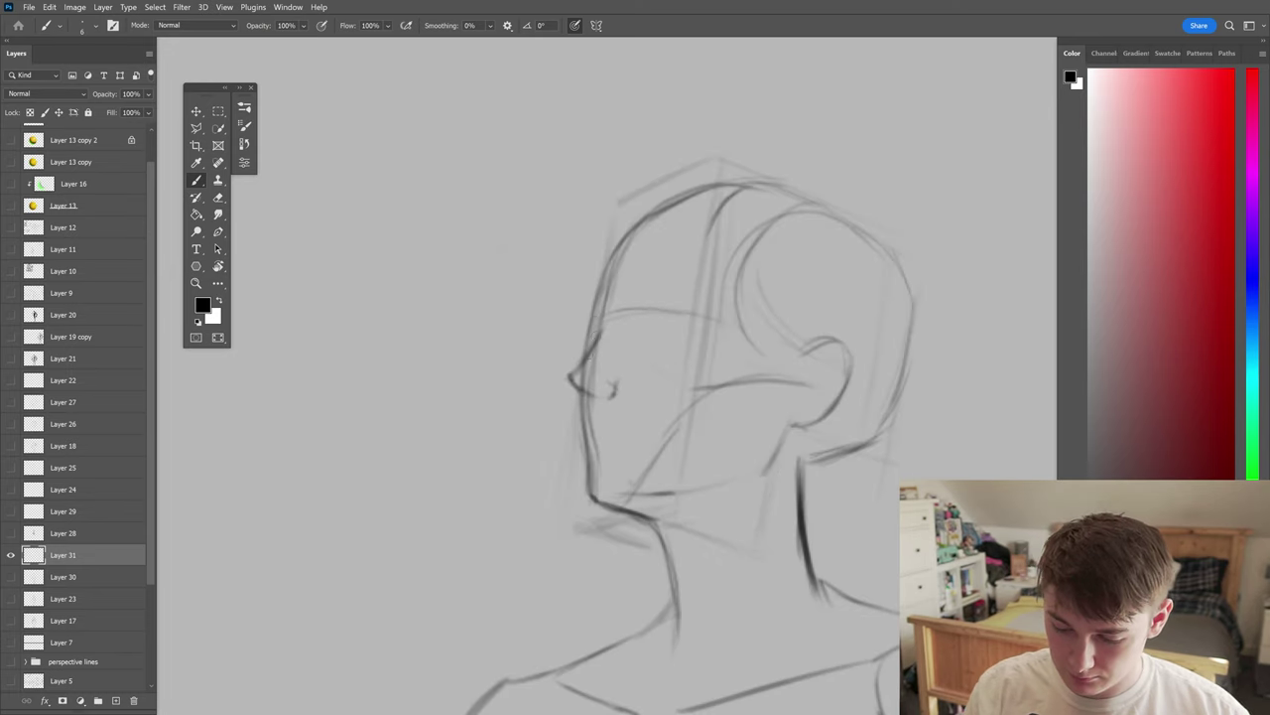
{"action": "key", "text": "ctrl+shift+h"}
{"action": "key", "text": "ctrl+shift+h"}
{"action": "scroll", "coordinate": [541, 387], "scroll_direction": "up", "scroll_amount": 5}
{"action": "scroll", "coordinate": [536, 368], "scroll_direction": "down", "scroll_amount": 4}
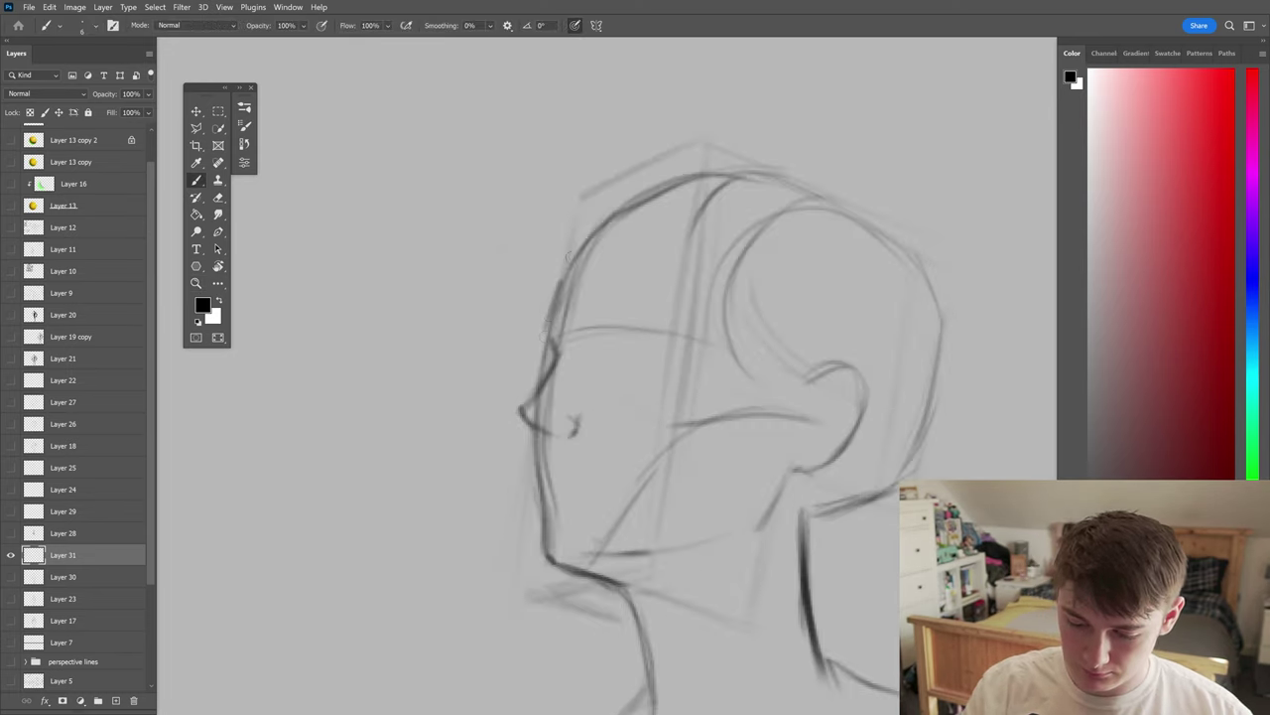
{"action": "scroll", "coordinate": [585, 231], "scroll_direction": "down", "scroll_amount": 5}
{"action": "scroll", "coordinate": [702, 409], "scroll_direction": "up", "scroll_amount": 5}
{"action": "key", "text": "e"}
- Strengthen the back-of-head line with the Brush and flip the canvas to check the neck
{"action": "key", "text": "ctrl+shift+h"}
{"action": "key", "text": "b"}
{"action": "mouse_move", "coordinate": [660, 209]}
{"action": "left_mouse_down"}
{"action": "mouse_move", "coordinate": [510, 300]}
{"action": "mouse_move", "coordinate": [527, 406]}
{"action": "mouse_move", "coordinate": [607, 473]}
{"action": "left_mouse_up"}
{"action": "key", "text": "ctrl+shift+h"}
{"action": "scroll", "coordinate": [717, 602], "scroll_direction": "down", "scroll_amount": 5}
{"action": "scroll", "coordinate": [710, 337], "scroll_direction": "up", "scroll_amount": 5}
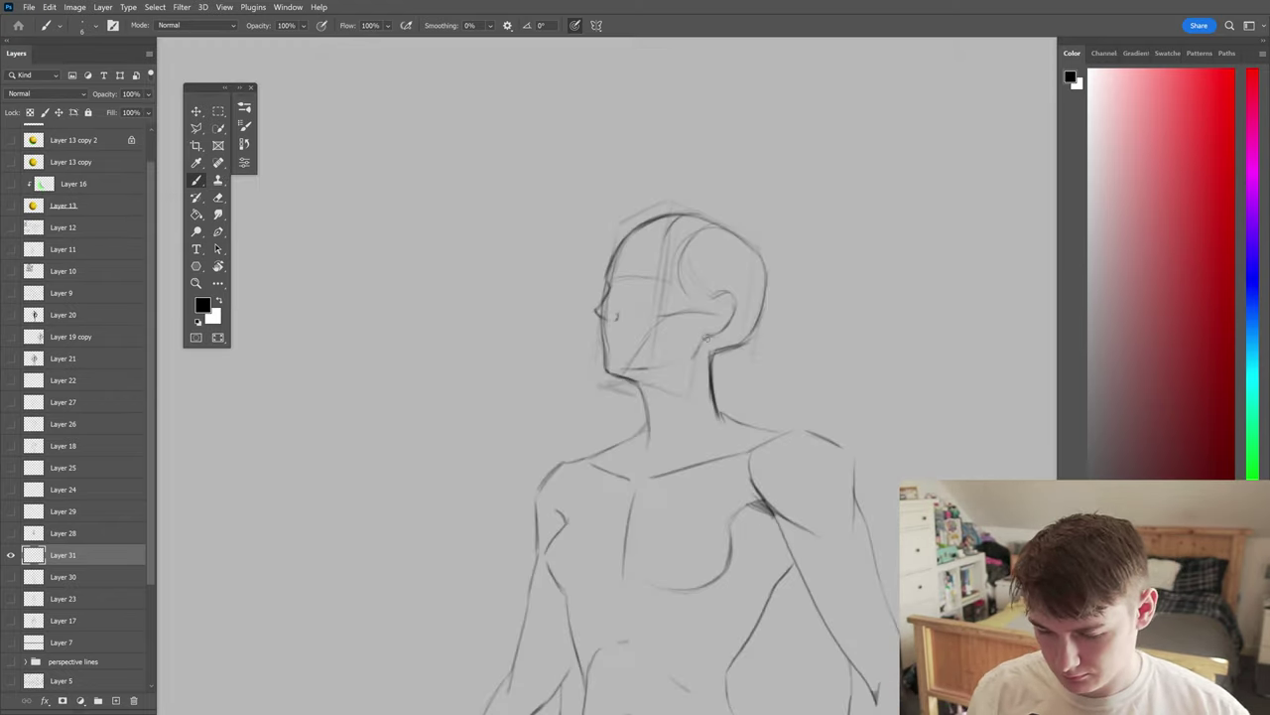
{"action": "scroll", "coordinate": [705, 343], "scroll_direction": "down", "scroll_amount": 5}
{"action": "key", "text": "ctrl+shift+h"}
{"action": "scroll", "coordinate": [655, 377], "scroll_direction": "up", "scroll_amount": 6}
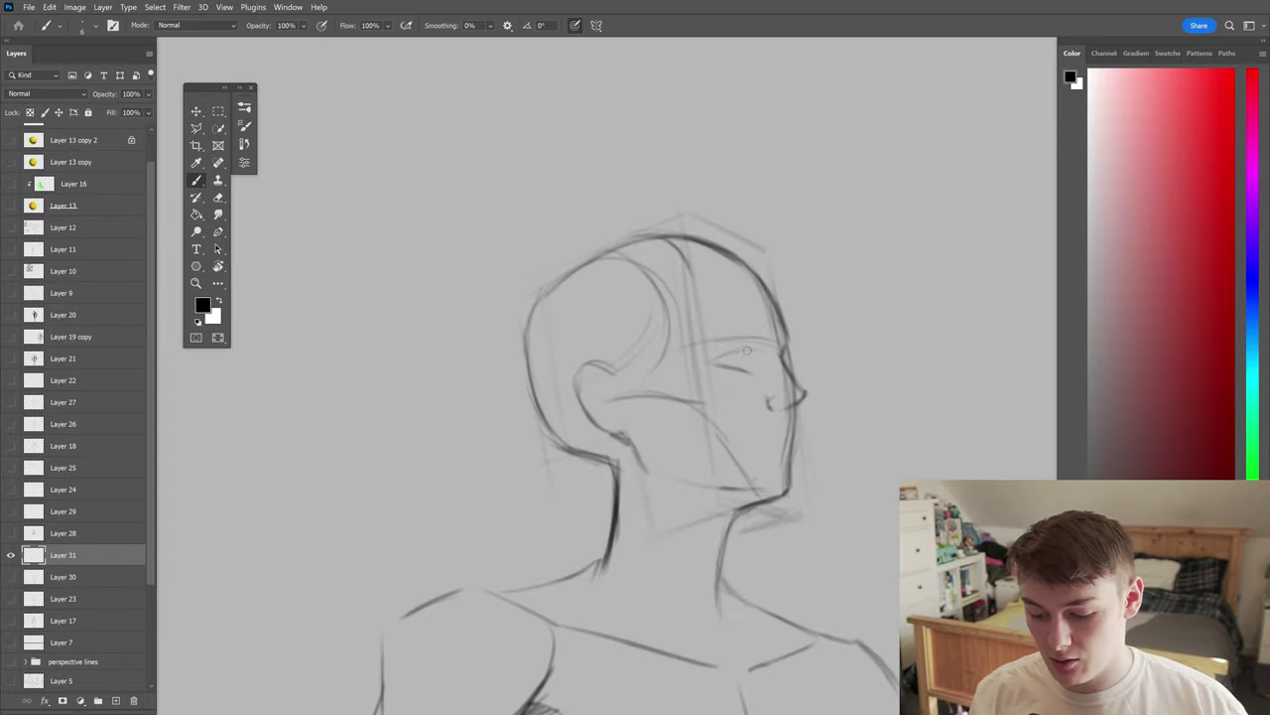
{"action": "key", "text": "ctrl+shift+h"}
{"action": "scroll", "coordinate": [685, 333], "scroll_direction": "up", "scroll_amount": 2}
- Draw the brow line above the eye, flipping the canvas to compare both orientations
{"action": "key", "text": "e"}
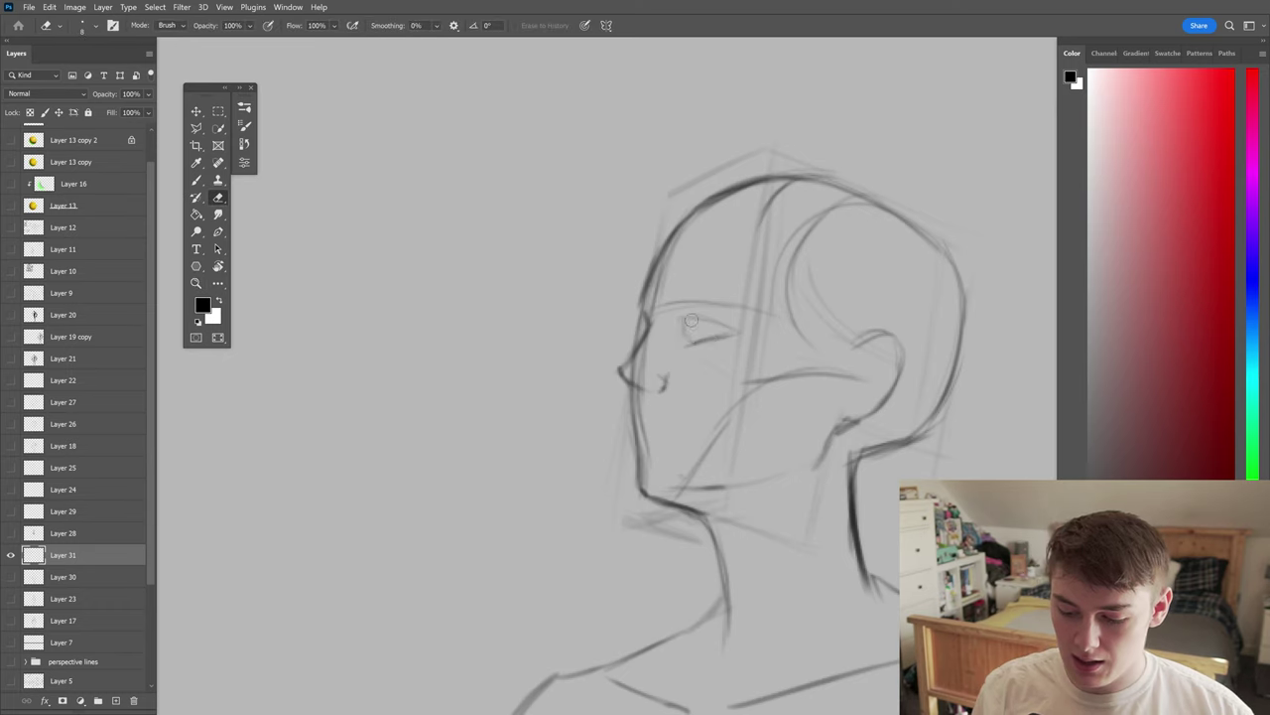
{"action": "key", "text": "b"}
{"action": "key", "text": "ctrl+shift+h"}
{"action": "scroll", "coordinate": [702, 343], "scroll_direction": "left", "scroll_amount": 2}
{"action": "key", "text": "ctrl+shift+h"}
{"action": "key", "text": "ctrl+shift+h"}
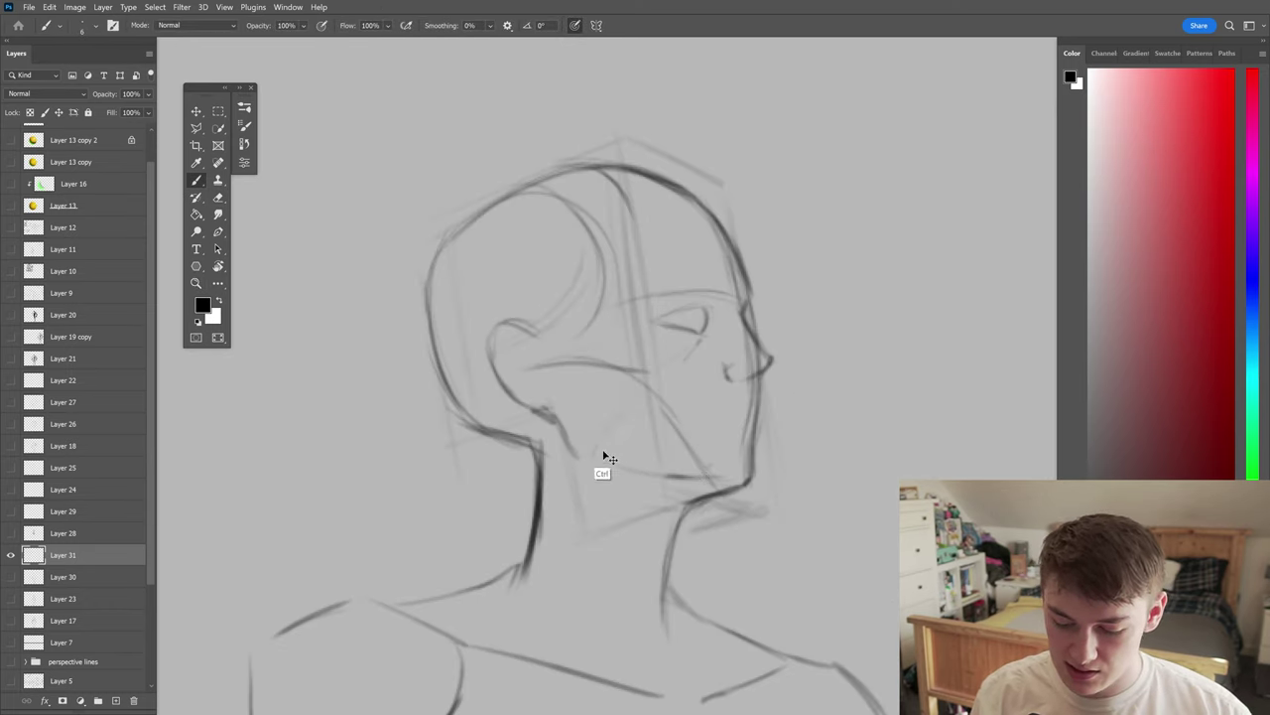
{"action": "key", "text": "ctrl+shift+h"}
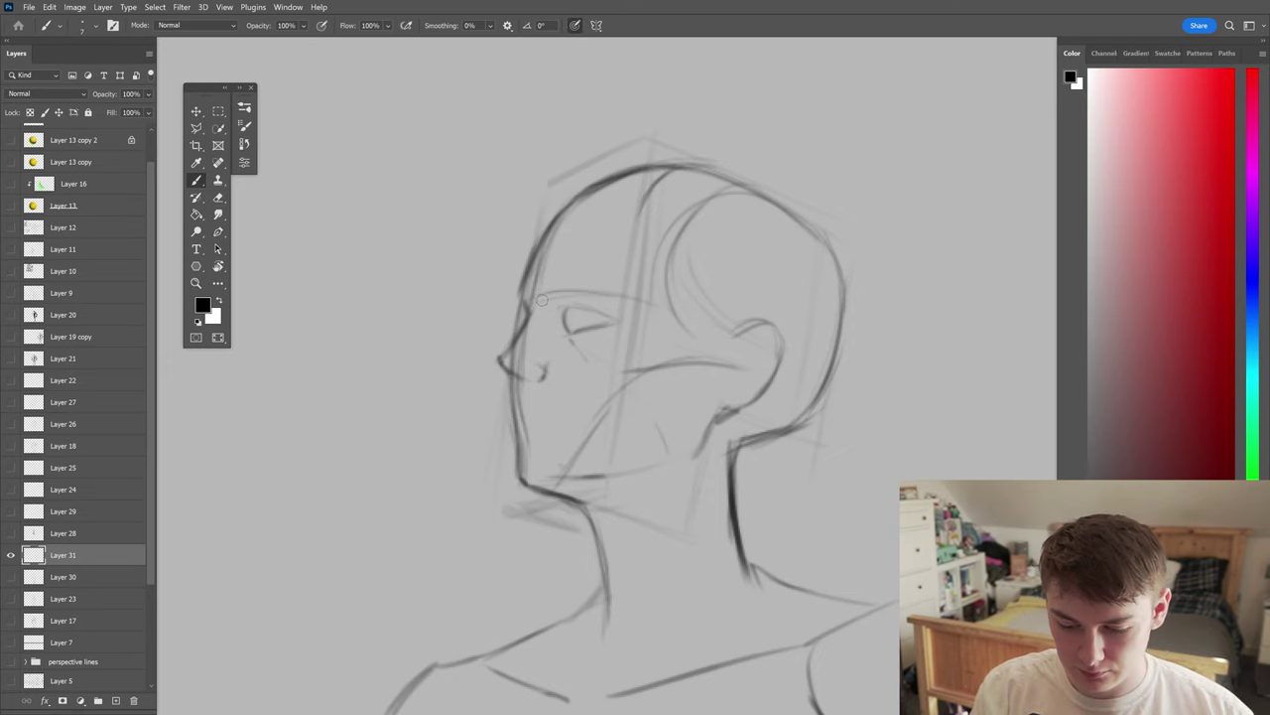
{"action": "left_click_drag", "start_coordinate": [543, 304], "coordinate": [580, 290]}
{"action": "key", "text": "ctrl+shift+h"}
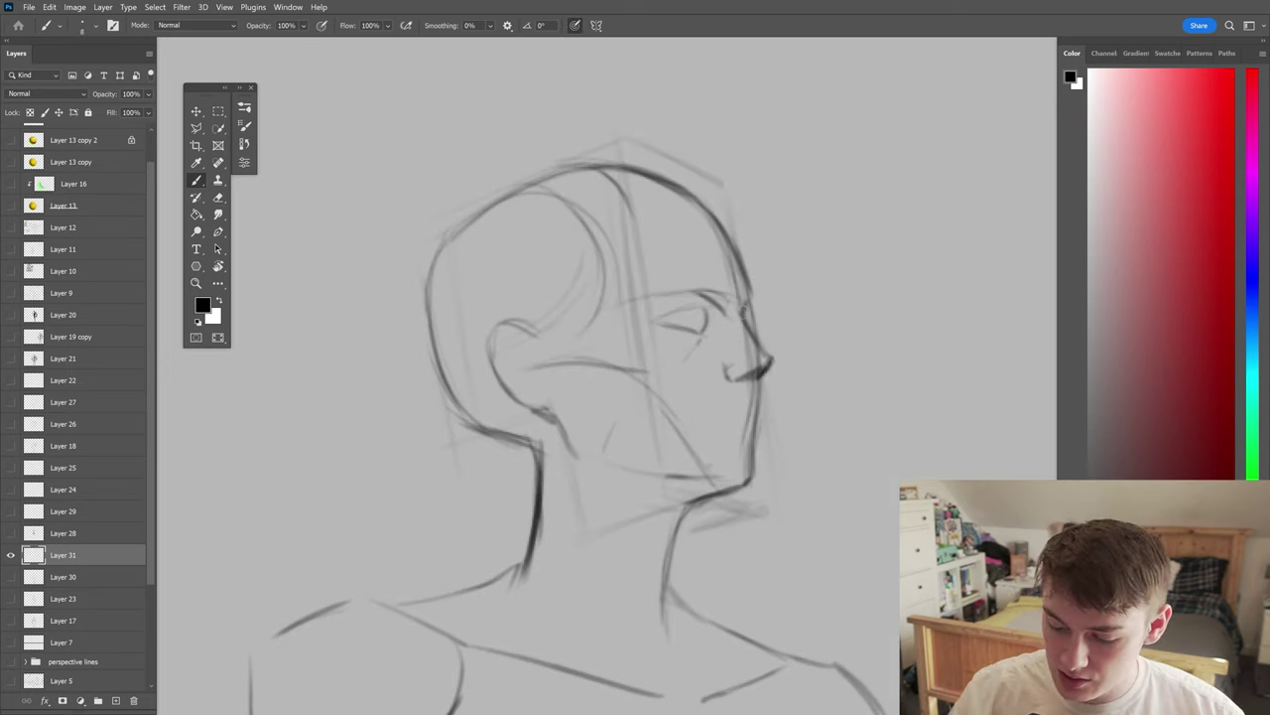
- Flip the canvas repeatedly and zoom out to check the face against the whole figure
{"action": "key", "text": "ctrl+shift+h"}
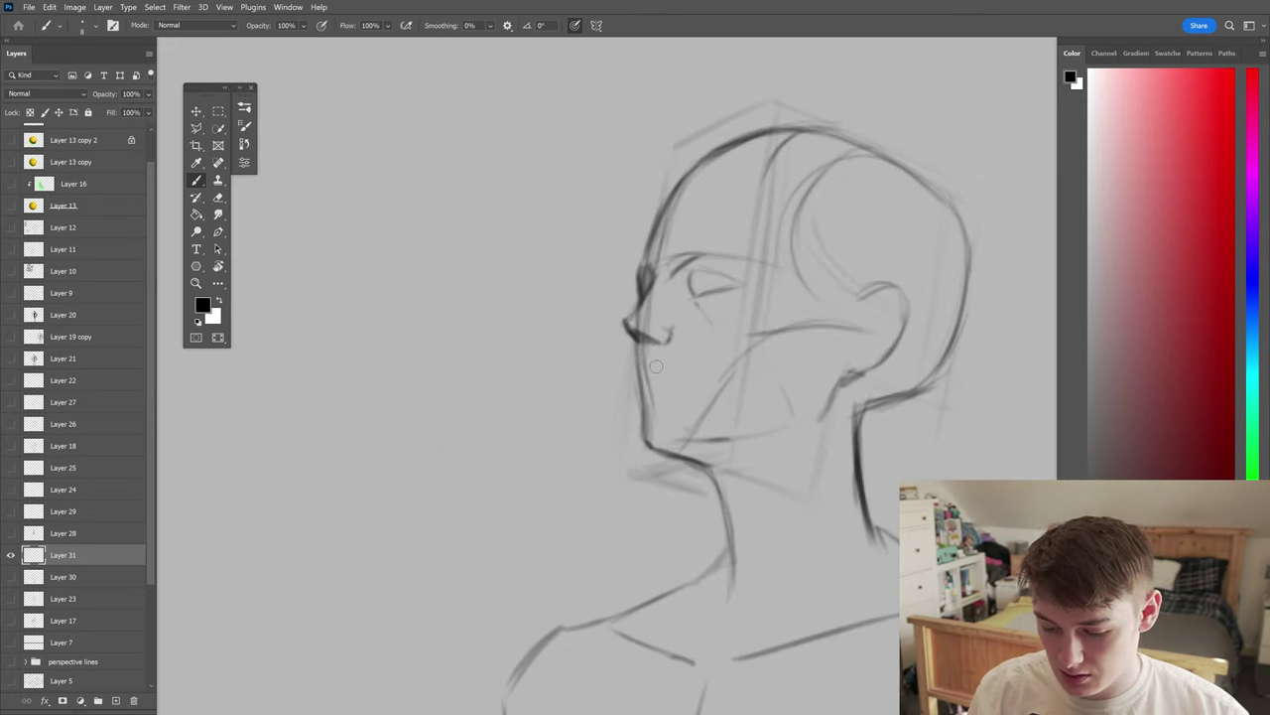
{"action": "key", "text": "ctrl+shift+h"}
{"action": "key", "text": "ctrl+shift+h"}
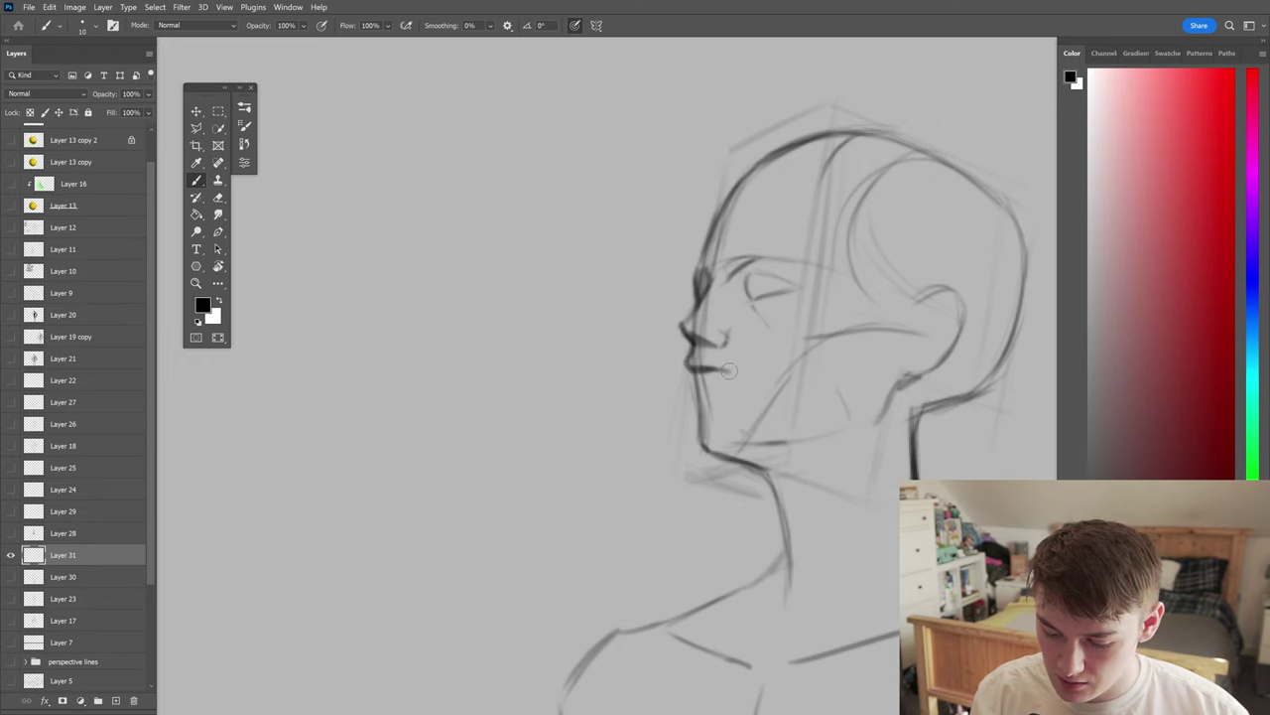
{"action": "key", "text": "ctrl+shift+h"}
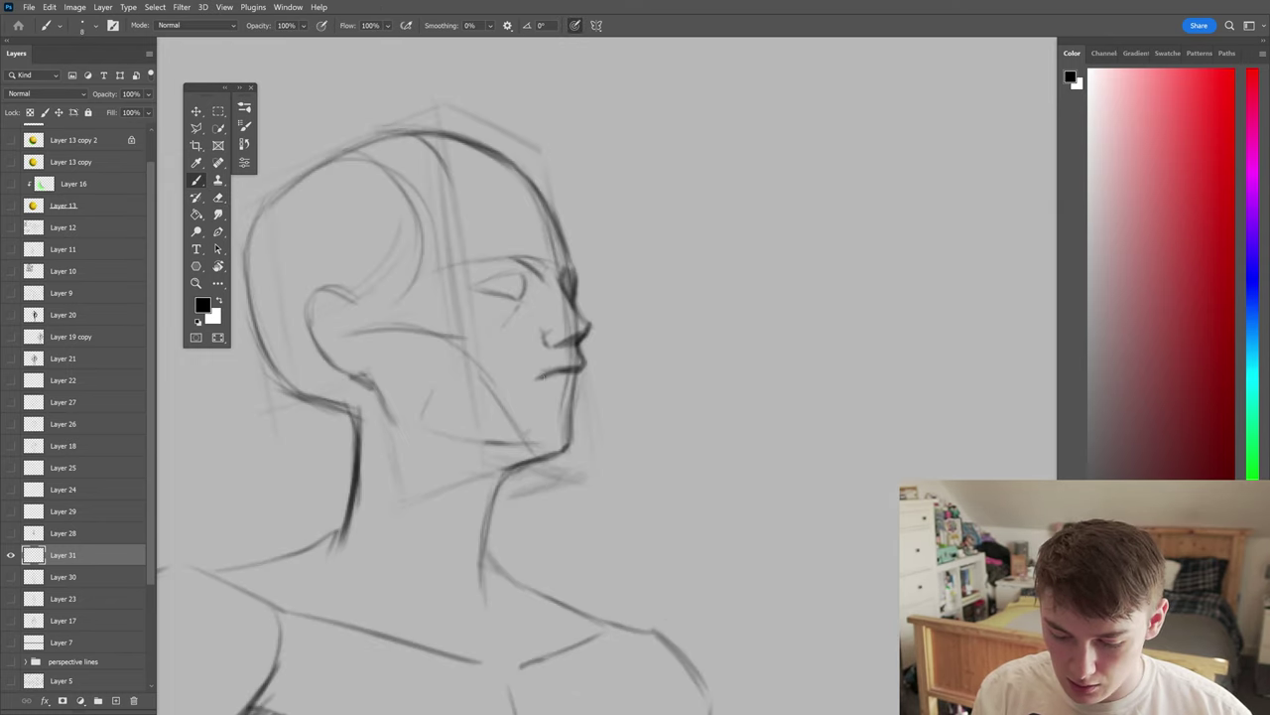
{"action": "key", "text": "ctrl+shift+h"}
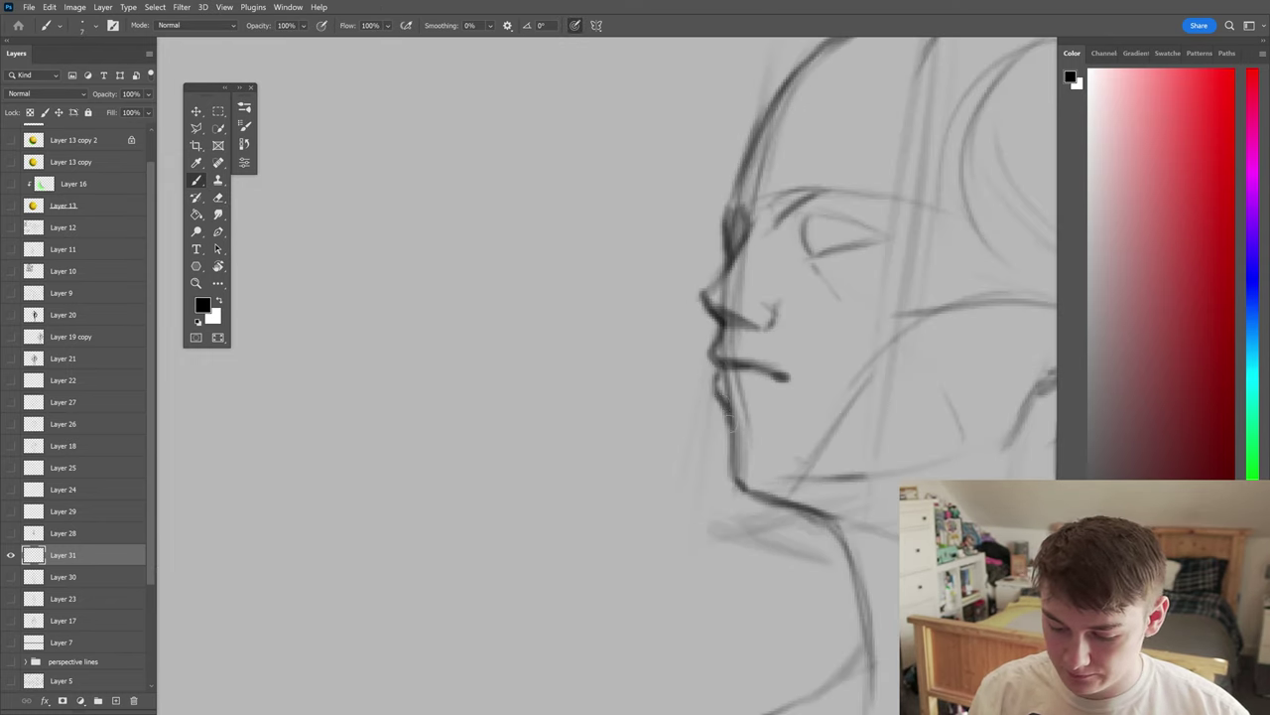
{"action": "key", "text": "ctrl+shift+h"}
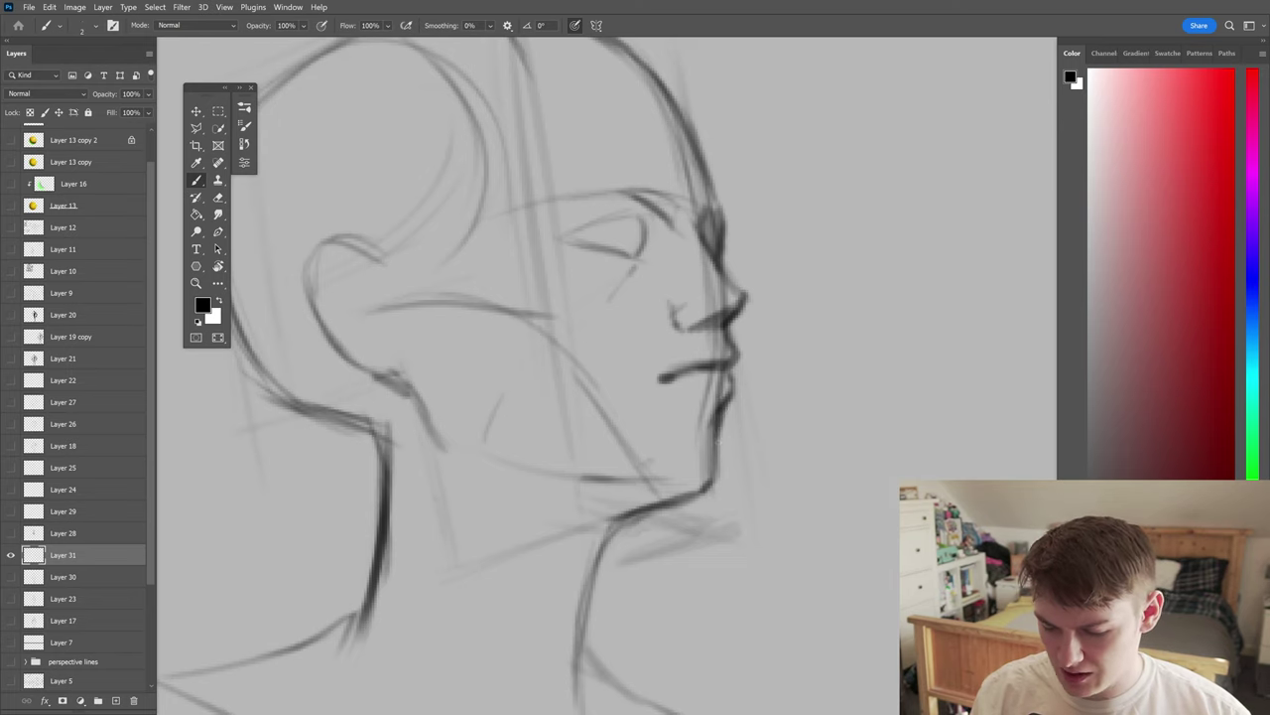
{"action": "key", "text": "ctrl+shift+h"}
{"action": "key", "text": "ctrl+shift+h"}
{"action": "key", "text": "ctrl+minus"}
{"action": "key", "text": "ctrl+minus"}
{"action": "key", "text": "ctrl+minus"}
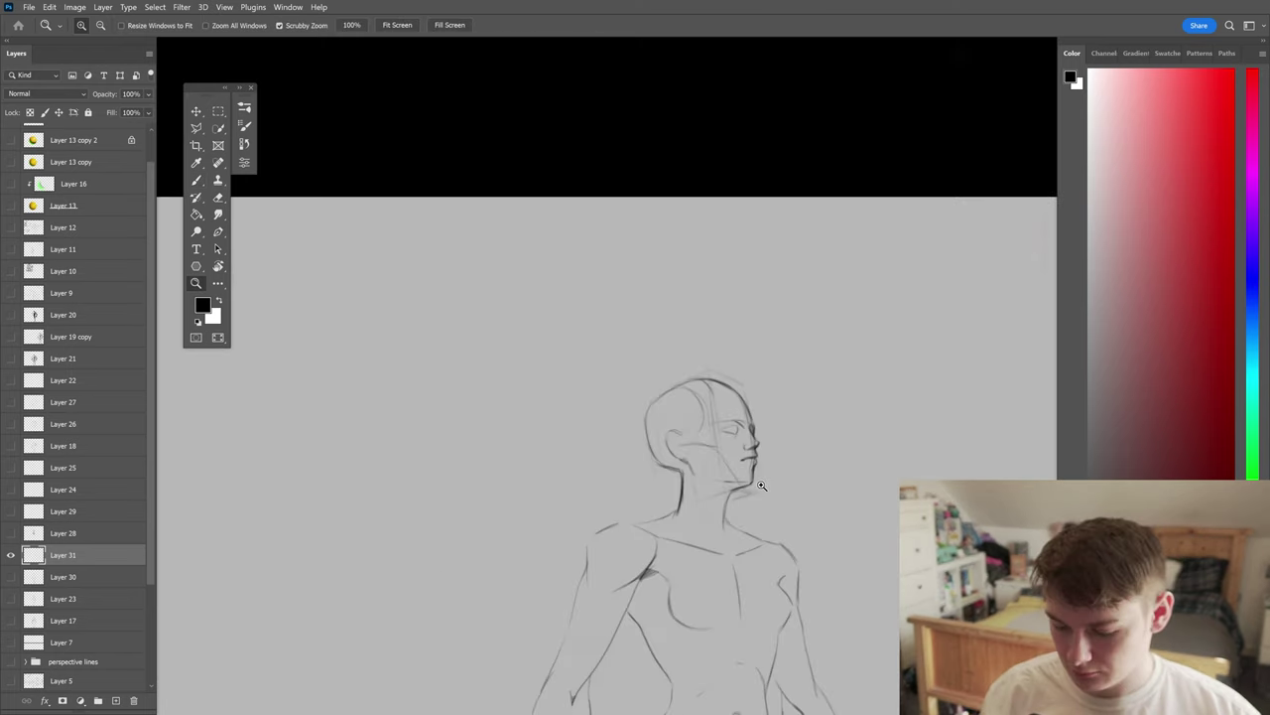
- Touch up the eye, nose and lips with Eraser and Brush, panning and zooming onto the head
{"action": "key", "text": "ctrl+shift+h"}
{"action": "key", "text": "e"}
{"action": "key", "text": "ctrl+shift+h"}
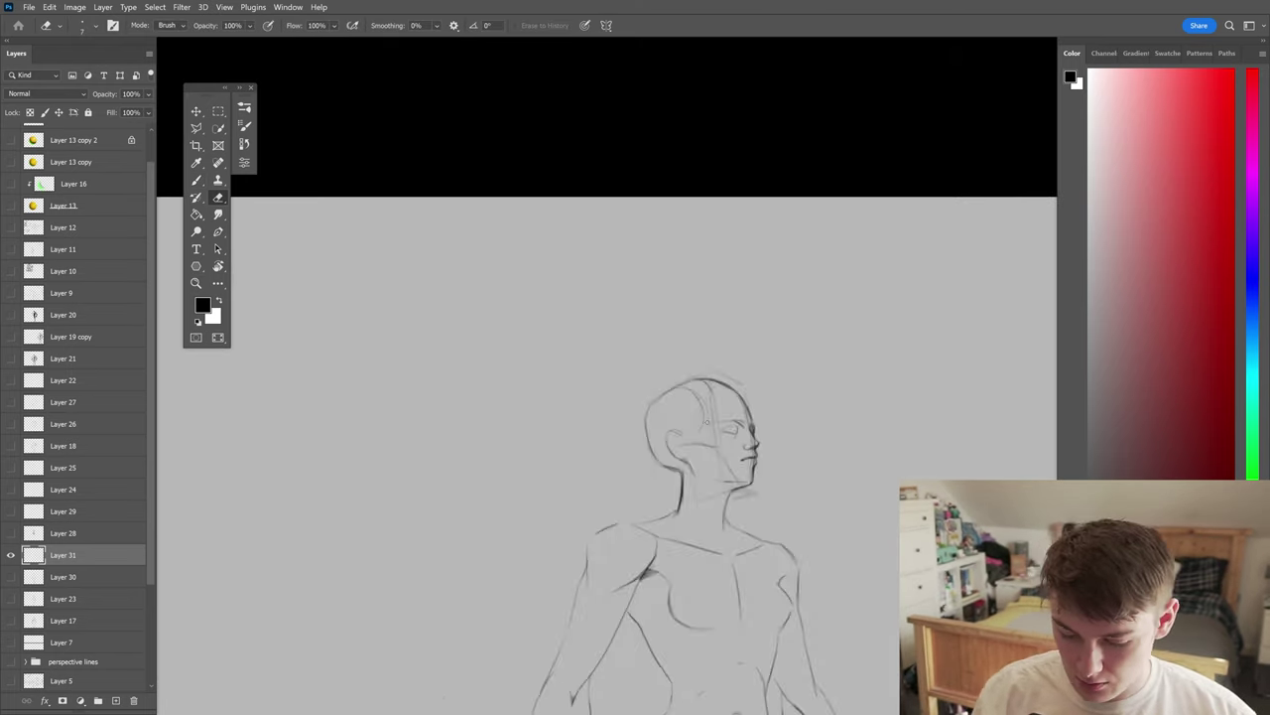
{"action": "key", "text": "b"}
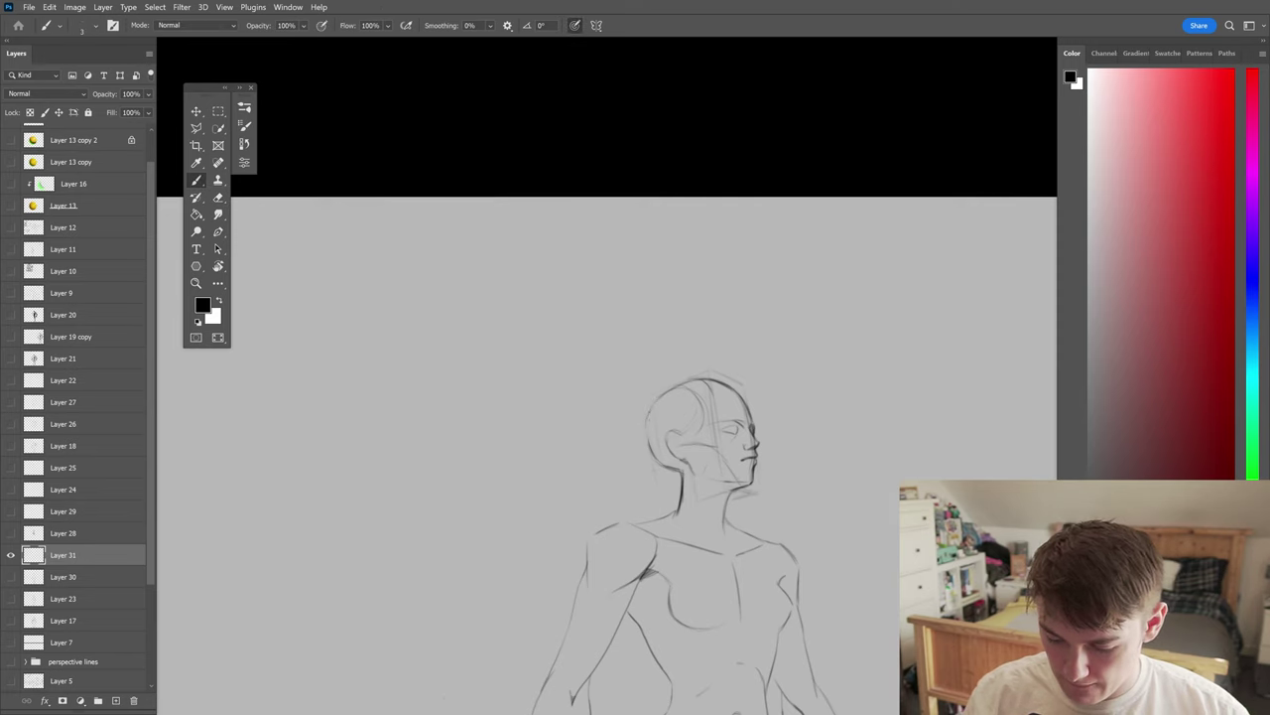
{"action": "key", "text": "ctrl+shift+h"}
{"action": "key", "text": "ctrl+shift+h"}
{"action": "left_click_drag", "start_coordinate": [857, 454], "coordinate": [692, 421]}
{"action": "key", "text": "ctrl+shift+h"}
{"action": "left_click_drag", "start_coordinate": [613, 383], "coordinate": [720, 377]}
{"action": "key", "text": "z"}
{"action": "left_click", "coordinate": [744, 358]}
{"action": "key", "text": "b"}
{"action": "key", "text": "ctrl+shift+h"}
{"action": "scroll", "coordinate": [764, 366], "scroll_direction": "down", "scroll_amount": 3}
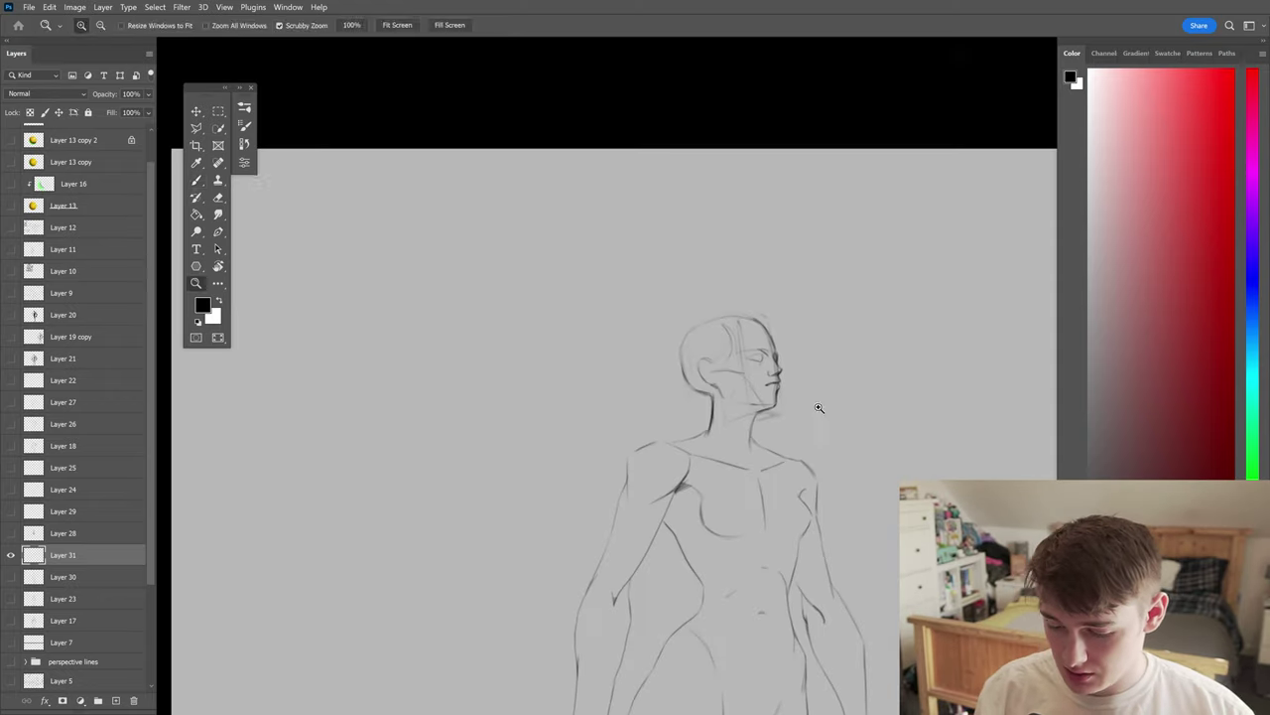
- Extend the eye line toward the face into an open eye with iris, flipping to check it
{"action": "scroll", "coordinate": [765, 366], "scroll_direction": "up", "scroll_amount": 5}
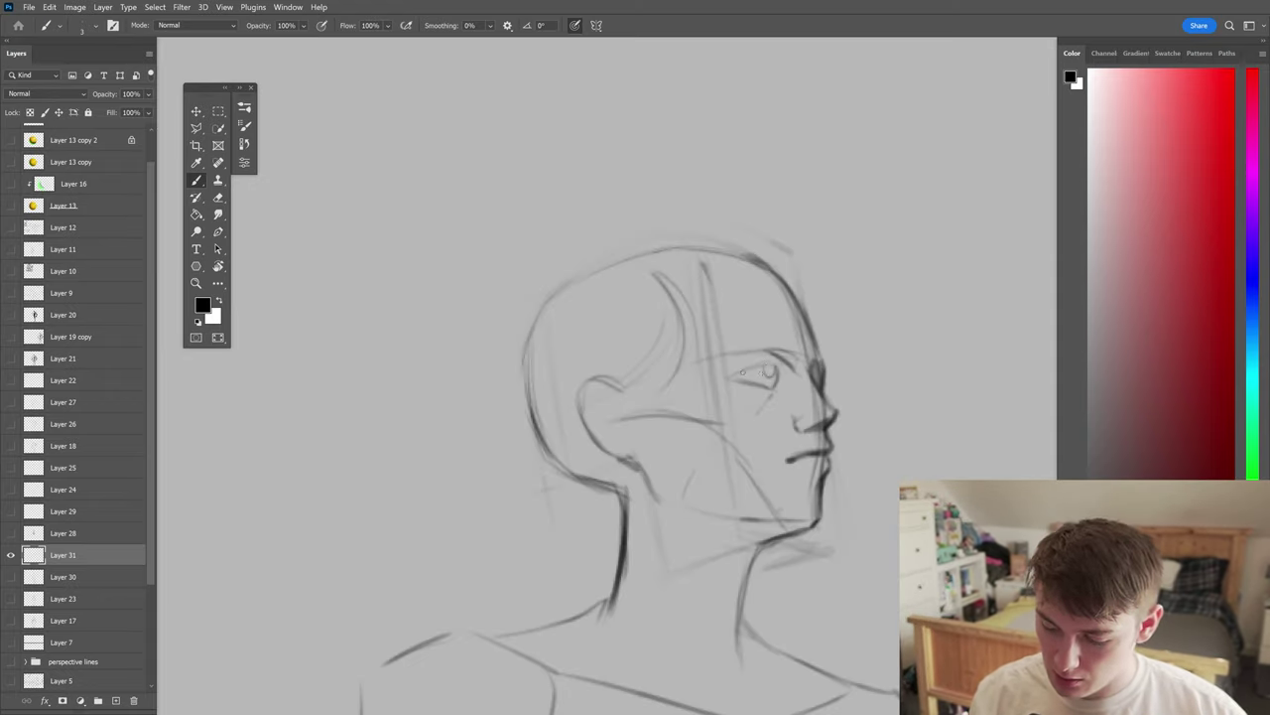
{"action": "mouse_move", "coordinate": [744, 374]}
{"action": "left_mouse_down"}
{"action": "mouse_move", "coordinate": [720, 377]}
{"action": "mouse_move", "coordinate": [778, 377]}
{"action": "left_mouse_up"}
{"action": "key", "text": "ctrl+shift+h"}
{"action": "scroll", "coordinate": [784, 379], "scroll_direction": "down", "scroll_amount": 3}
{"action": "scroll", "coordinate": [741, 483], "scroll_direction": "up", "scroll_amount": 5}
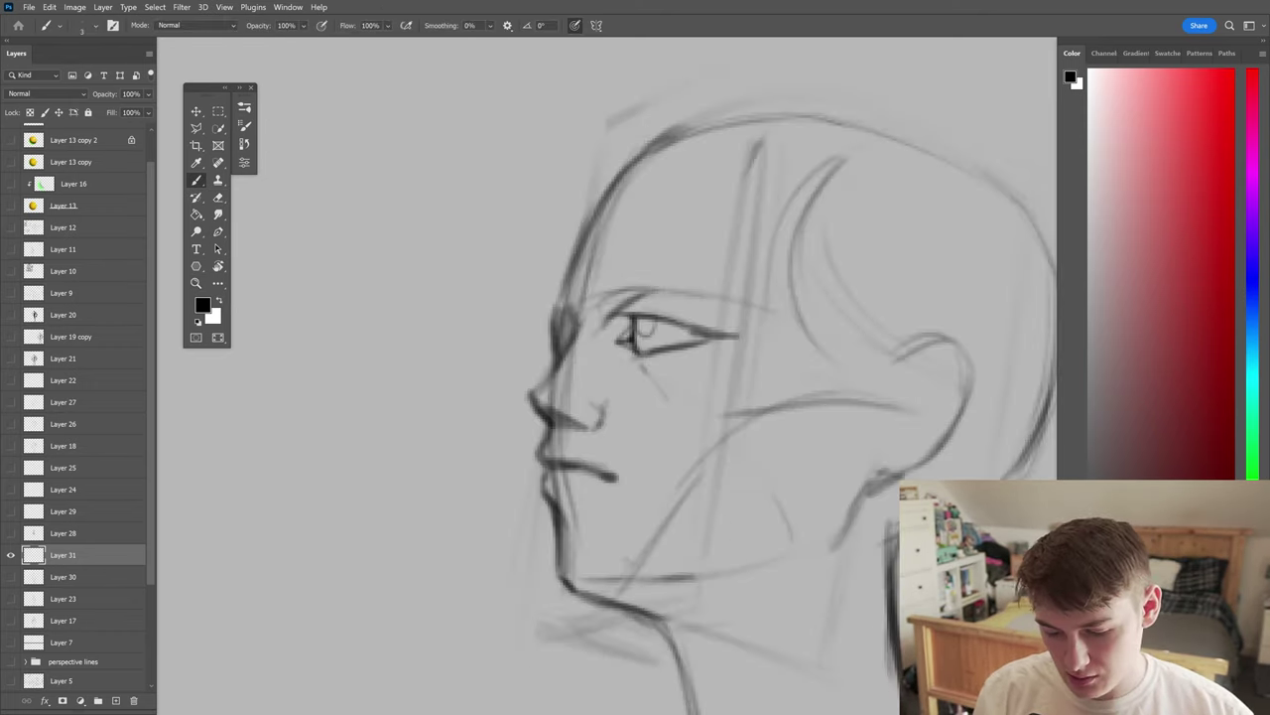
{"action": "key", "text": "ctrl+shift+h"}
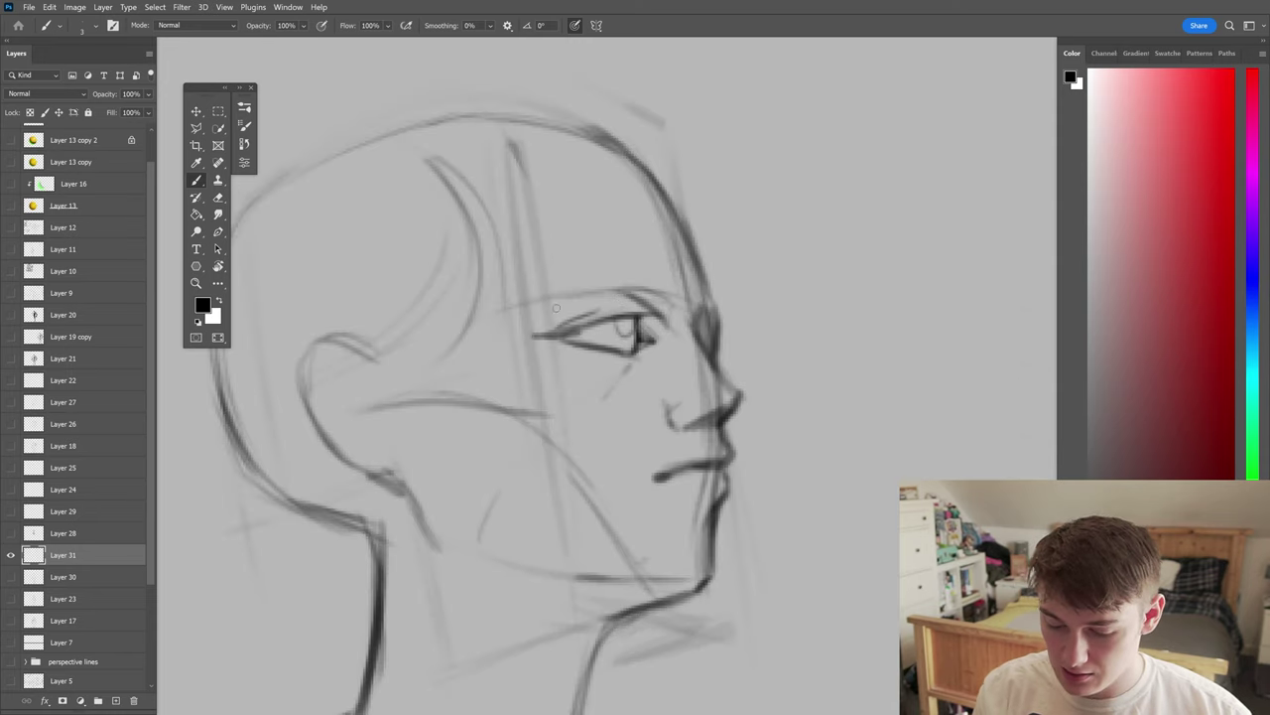
{"action": "key", "text": "ctrl+shift+h"}
{"action": "scroll", "coordinate": [627, 283], "scroll_direction": "down", "scroll_amount": 3}
{"action": "scroll", "coordinate": [701, 387], "scroll_direction": "up", "scroll_amount": 3}
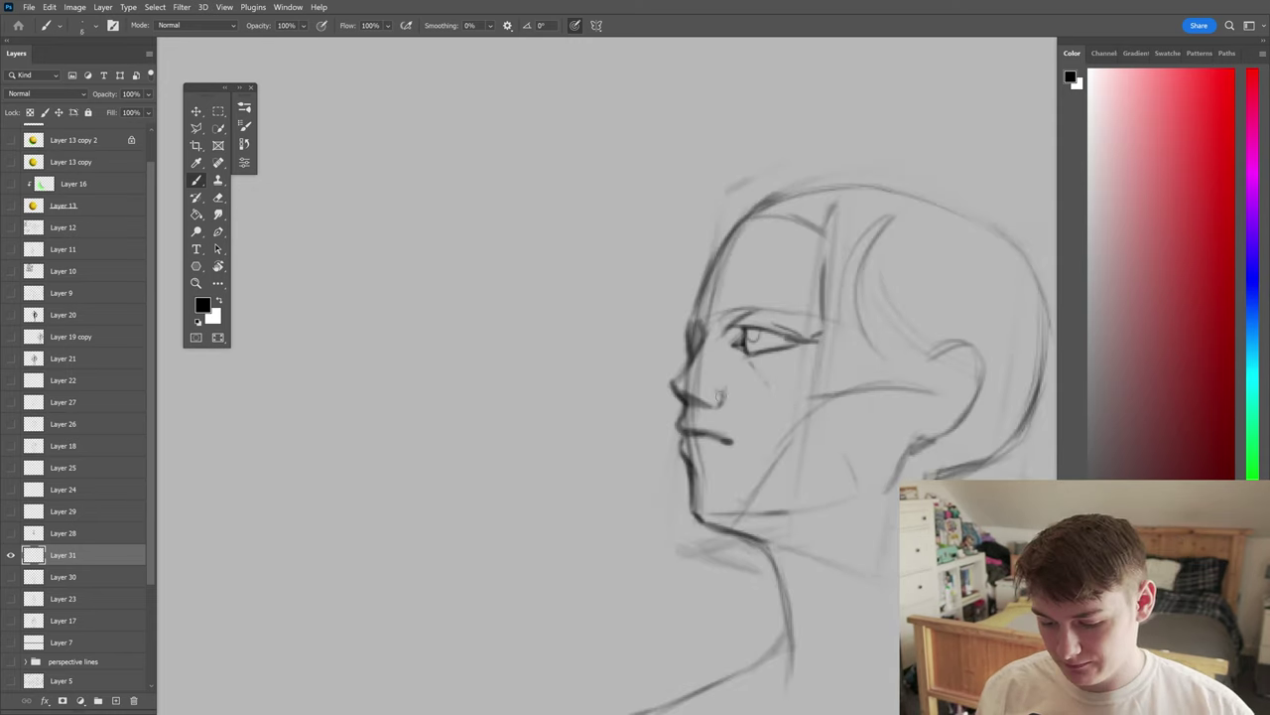
{"action": "key", "text": "ctrl+shift+h"}
{"action": "key", "text": "ctrl+shift+h"}
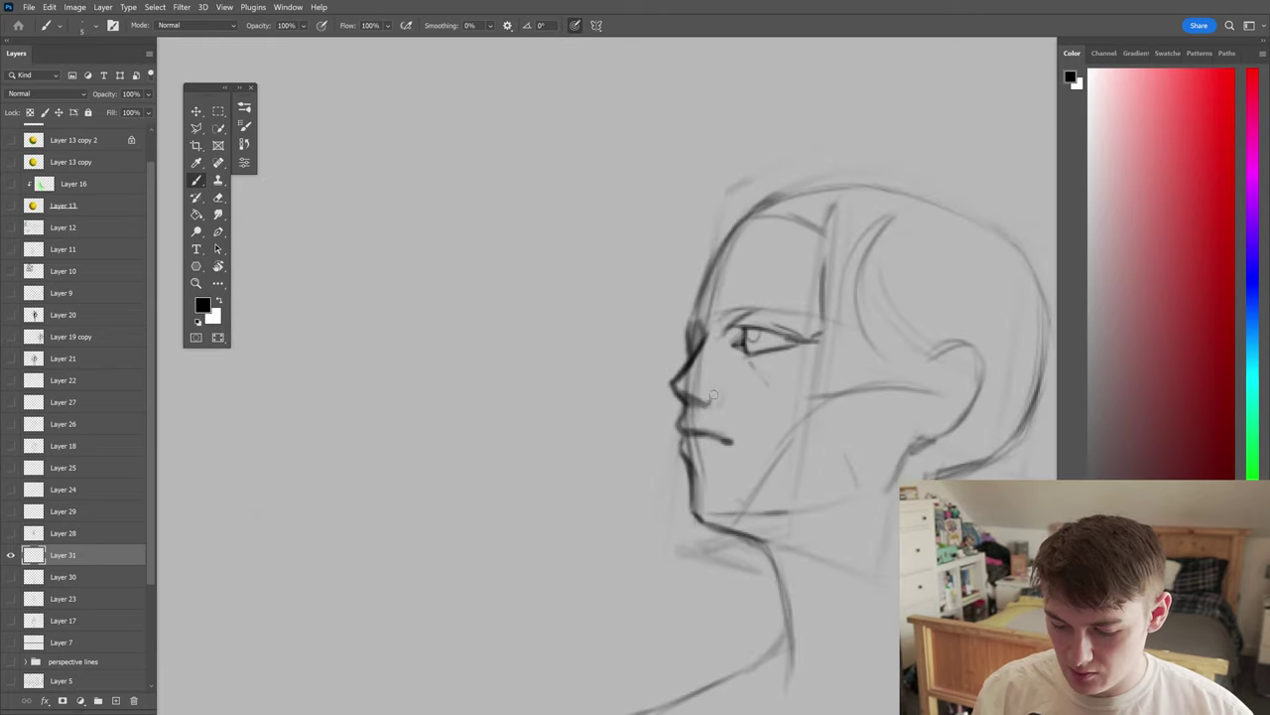
- Sharpen the nose outline and nostril curve with Brush and Eraser, checking the flipped face
{"action": "key", "text": "ctrl+shift+h"}
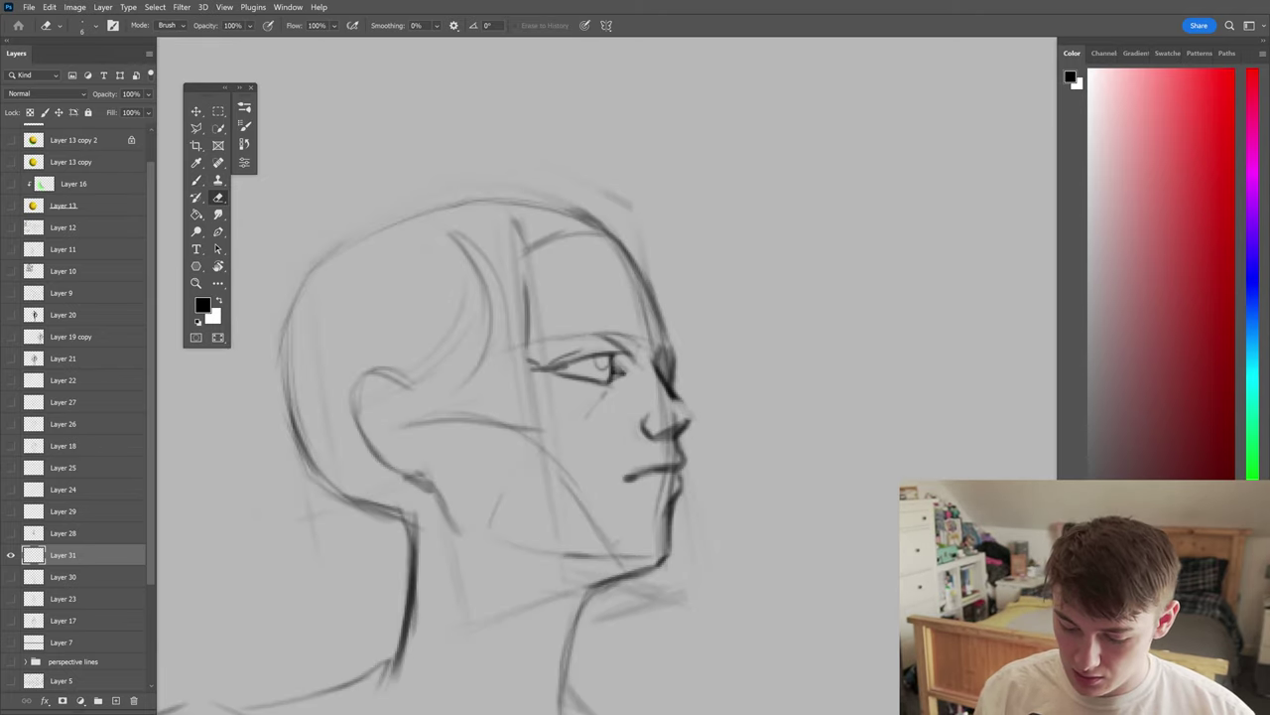
{"action": "key", "text": "ctrl+shift+h"}
{"action": "key", "text": "ctrl+shift+h"}
{"action": "scroll", "coordinate": [615, 425], "scroll_direction": "down", "scroll_amount": 2}
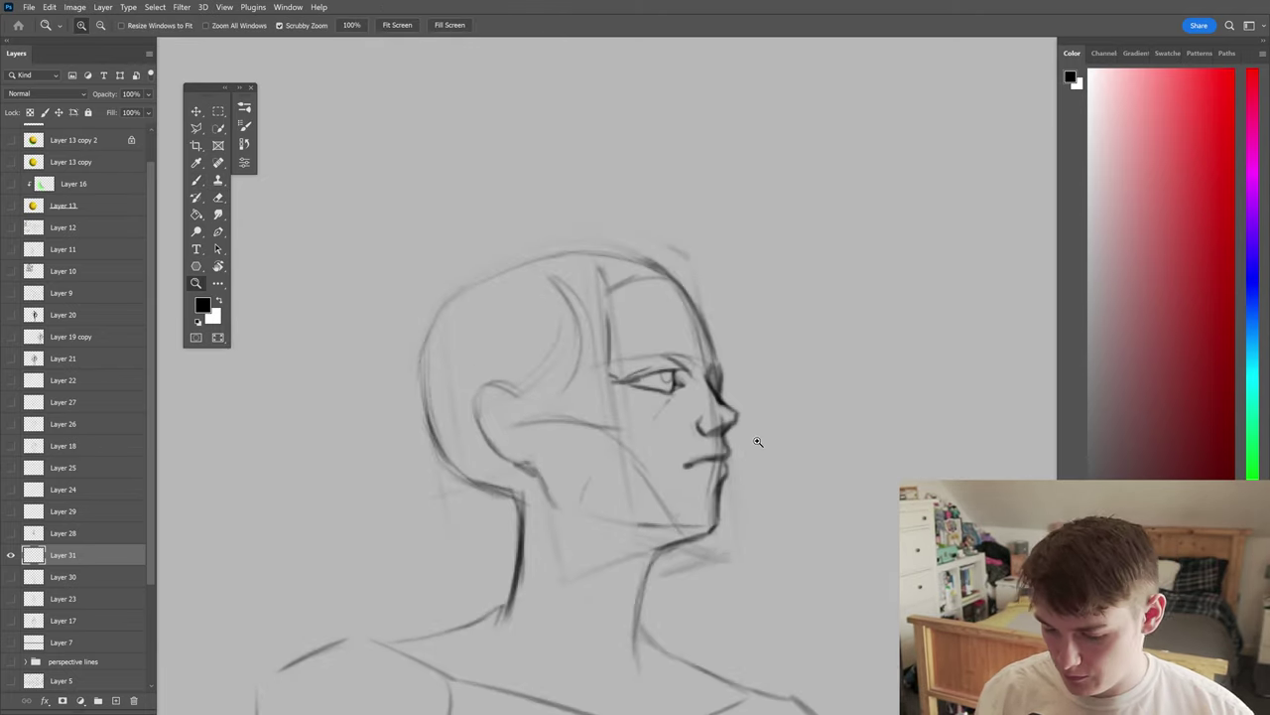
{"action": "key", "text": "ctrl+shift+h"}
{"action": "key", "text": "ctrl+shift+h"}
{"action": "scroll", "coordinate": [605, 397], "scroll_direction": "down", "scroll_amount": 2}
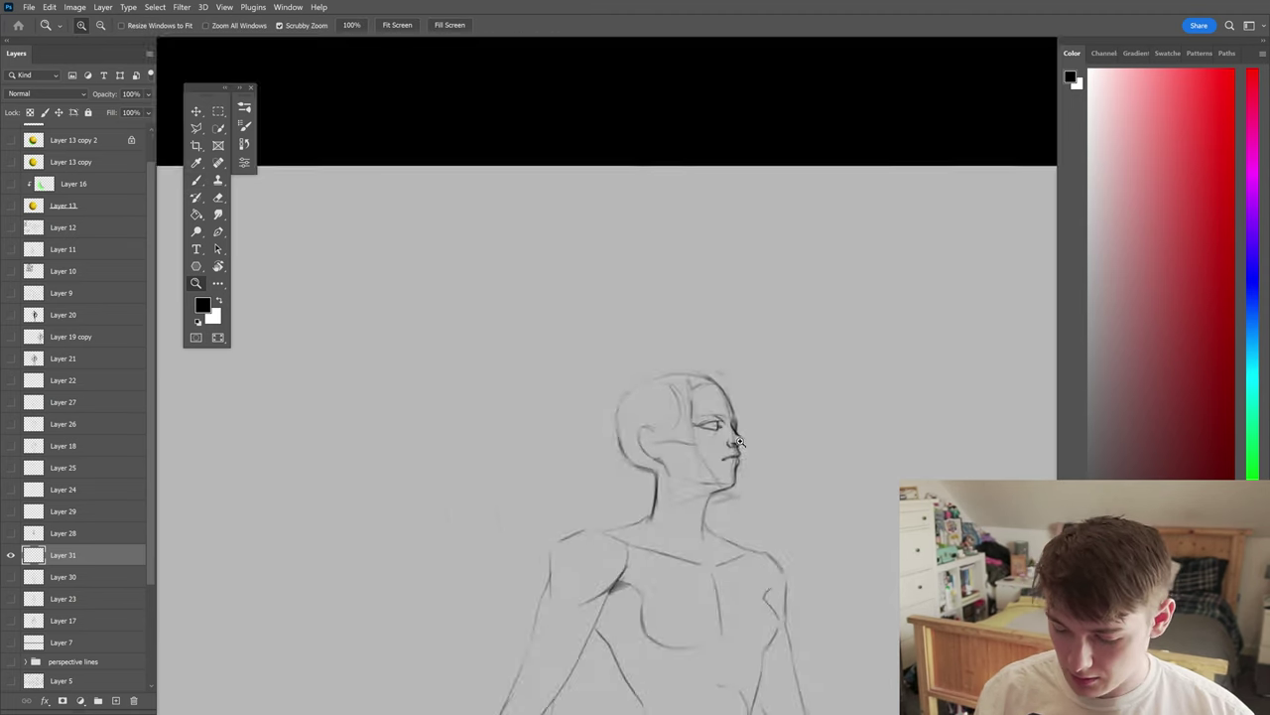
{"action": "scroll", "coordinate": [736, 454], "scroll_direction": "up", "scroll_amount": 5}
{"action": "key", "text": "e"}
{"action": "key", "text": "b"}
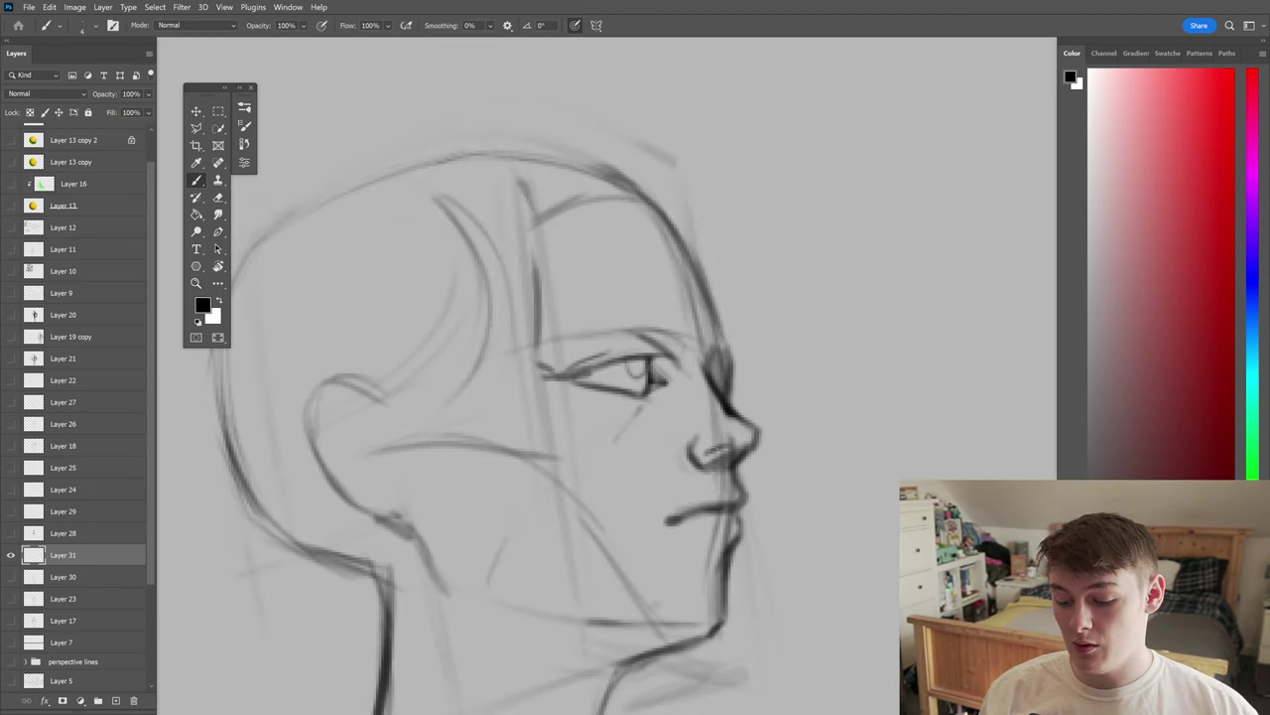
{"action": "scroll", "coordinate": [720, 454], "scroll_direction": "down", "scroll_amount": 3}
{"action": "scroll", "coordinate": [719, 455], "scroll_direction": "up", "scroll_amount": 5}
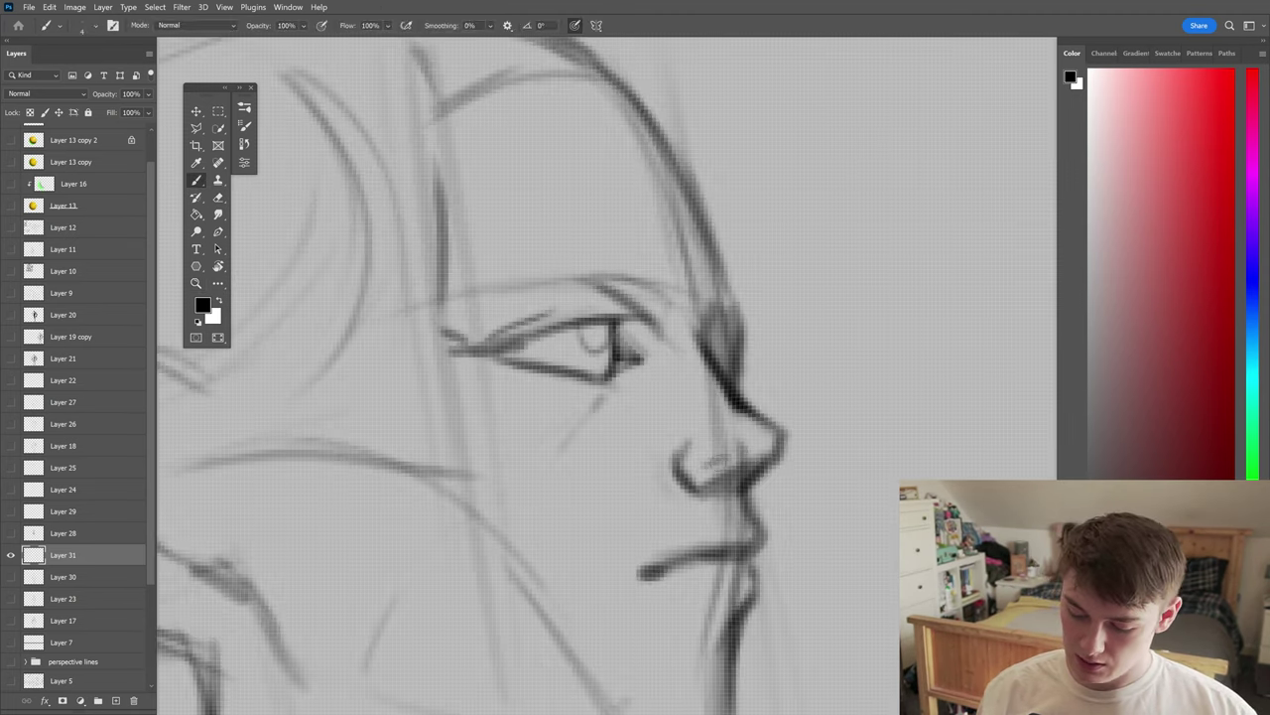
- Adjust the zoom and mirror the canvas to review the eye and nose
{"action": "key", "text": "z"}
{"action": "scroll", "coordinate": [683, 431], "scroll_direction": "down", "scroll_amount": 4}
{"action": "scroll", "coordinate": [683, 431], "scroll_direction": "up", "scroll_amount": 2}
{"action": "scroll", "coordinate": [683, 431], "scroll_direction": "down", "scroll_amount": 5}
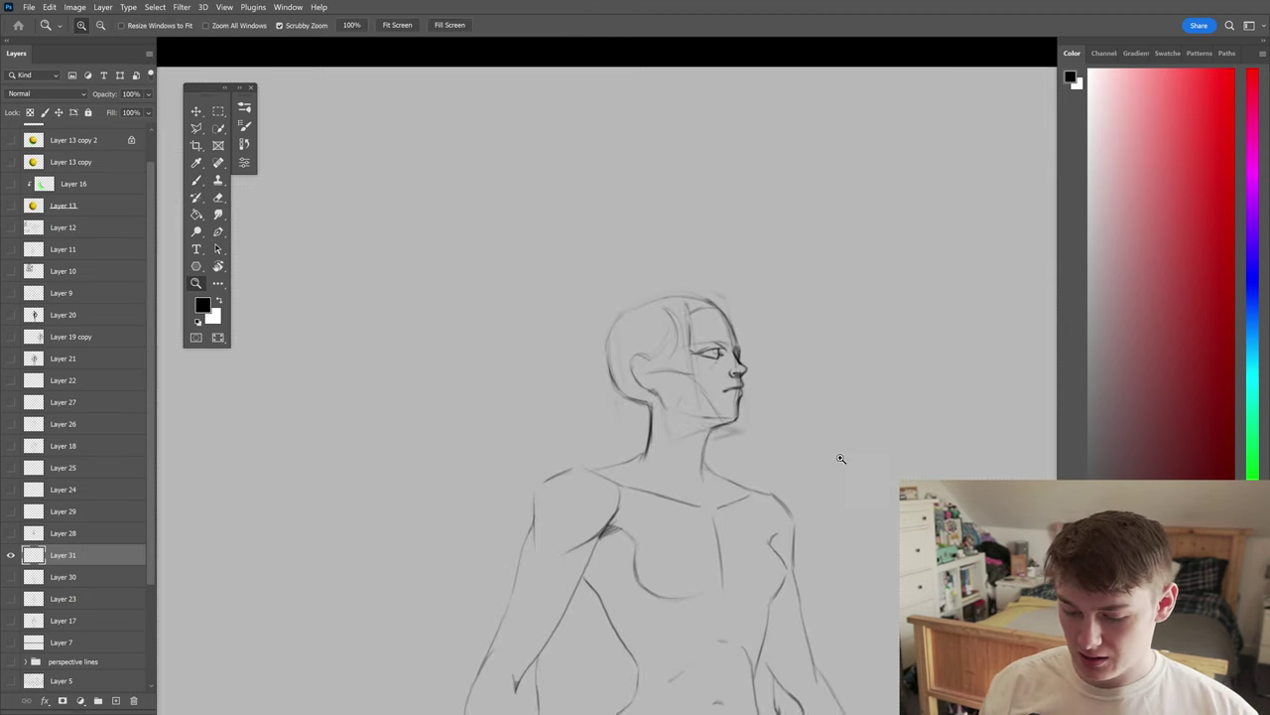
{"action": "key", "text": "h"}
{"action": "key", "text": "b"}
{"action": "scroll", "coordinate": [683, 431], "scroll_direction": "up", "scroll_amount": 6}
- Draw the ear's outer contour and its inner detail lines with the Brush
{"action": "key", "text": "h"}
{"action": "scroll", "coordinate": [720, 440], "scroll_direction": "down", "scroll_amount": 5}
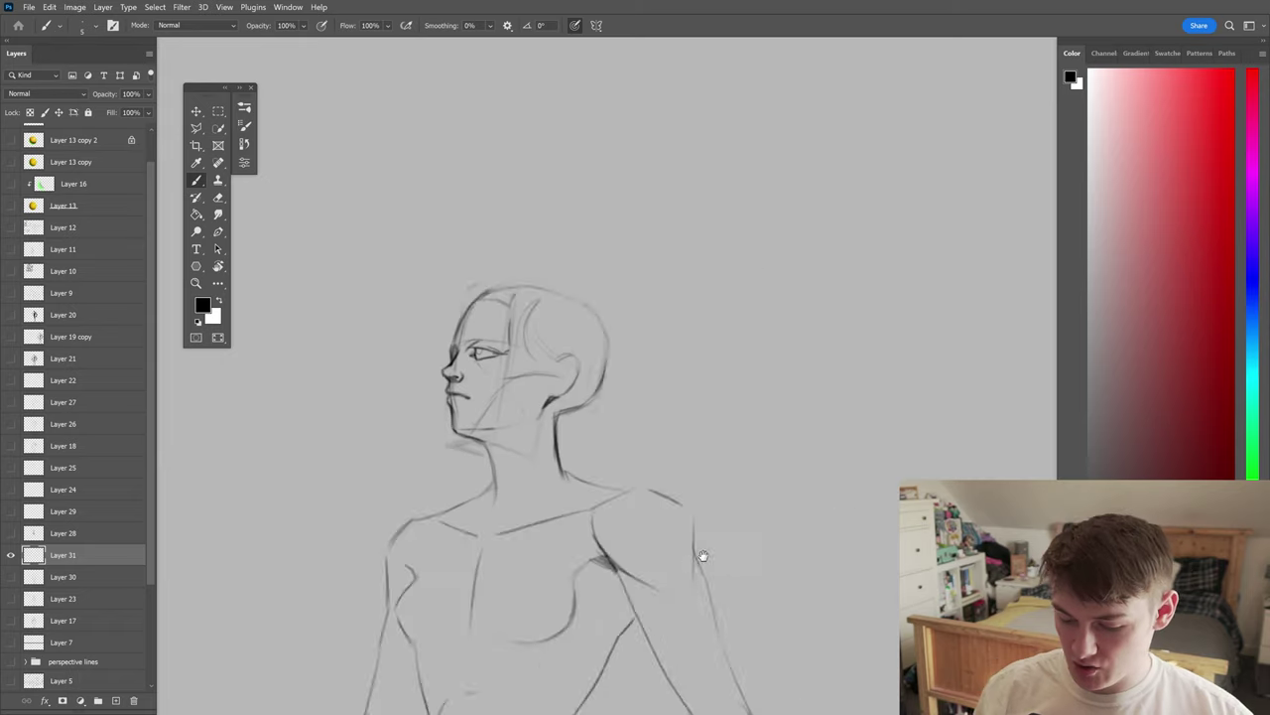
{"action": "scroll", "coordinate": [828, 420], "scroll_direction": "up", "scroll_amount": 6}
{"action": "mouse_move", "coordinate": [842, 349]}
{"action": "left_mouse_down"}
{"action": "mouse_move", "coordinate": [897, 333]}
{"action": "mouse_move", "coordinate": [878, 445]}
{"action": "left_mouse_up"}
{"action": "mouse_move", "coordinate": [840, 407]}
{"action": "left_mouse_down"}
{"action": "mouse_move", "coordinate": [871, 383]}
{"action": "mouse_move", "coordinate": [844, 458]}
{"action": "left_mouse_up"}
{"action": "left_click_drag", "start_coordinate": [852, 383], "coordinate": [881, 357]}
{"action": "mouse_move", "coordinate": [851, 447]}
{"action": "left_mouse_down"}
{"action": "mouse_move", "coordinate": [816, 464]}
{"action": "mouse_move", "coordinate": [842, 440]}
{"action": "left_mouse_up"}
{"action": "scroll", "coordinate": [755, 417], "scroll_direction": "down", "scroll_amount": 5}
{"action": "scroll", "coordinate": [754, 416], "scroll_direction": "up", "scroll_amount": 3}
- Erase stray marks around the ear and mirror the canvas to check proportions
{"action": "key", "text": "e"}
{"action": "key", "text": "z"}
{"action": "key", "text": "h"}
{"action": "scroll", "coordinate": [846, 346], "scroll_direction": "down", "scroll_amount": 5}
{"action": "scroll", "coordinate": [845, 347], "scroll_direction": "up", "scroll_amount": 8}
{"action": "scroll", "coordinate": [845, 347], "scroll_direction": "down", "scroll_amount": 5}
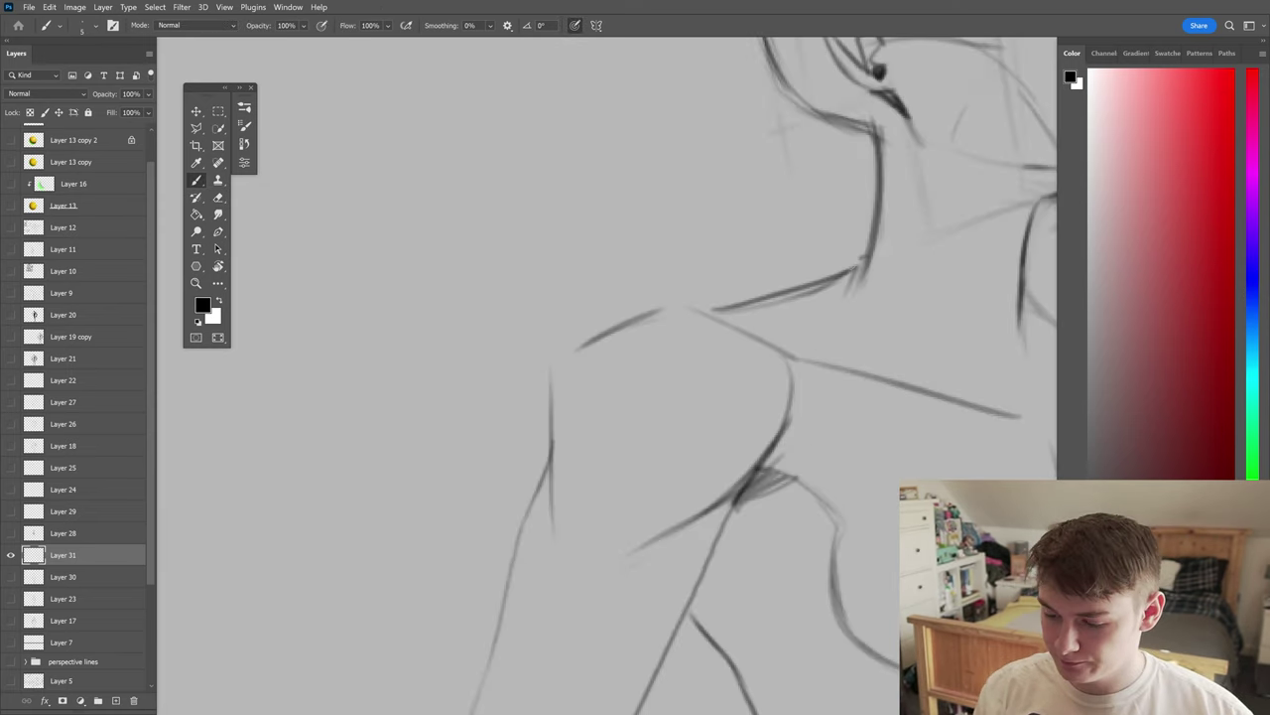
{"action": "scroll", "coordinate": [845, 346], "scroll_direction": "up", "scroll_amount": 3}
{"action": "key", "text": "e"}
{"action": "key", "text": "h"}
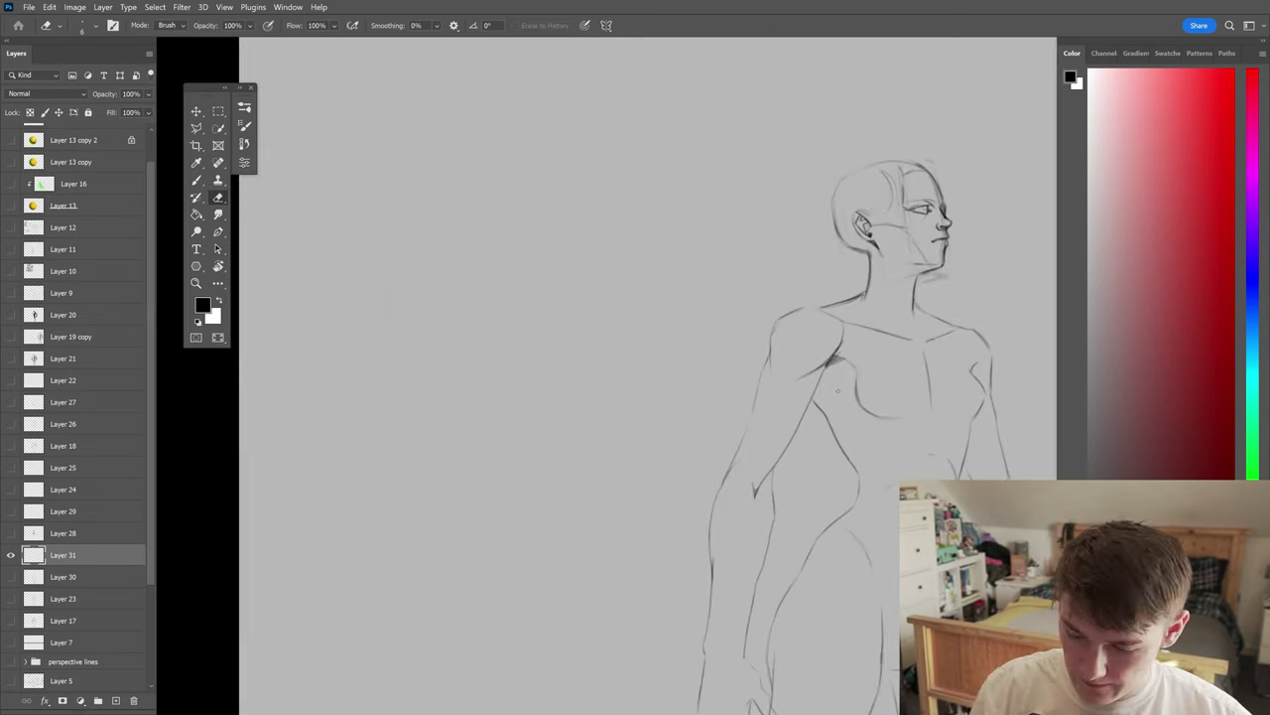
{"action": "scroll", "coordinate": [784, 328], "scroll_direction": "up", "scroll_amount": 4}
- Redraw the neck-to-shoulder contour as a smoother curve, flipping to compare, then review the whole figure
{"action": "key", "text": "b"}
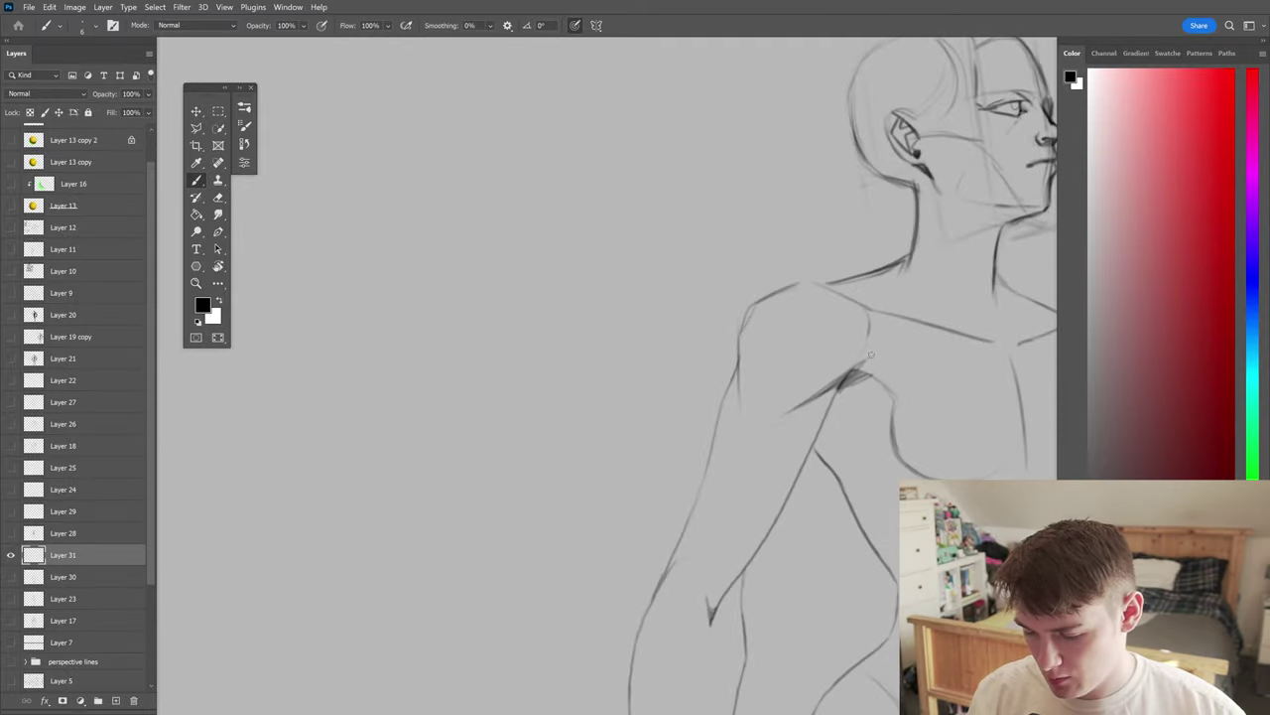
{"action": "key", "text": "e"}
{"action": "key", "text": "b"}
{"action": "key", "text": "h"}
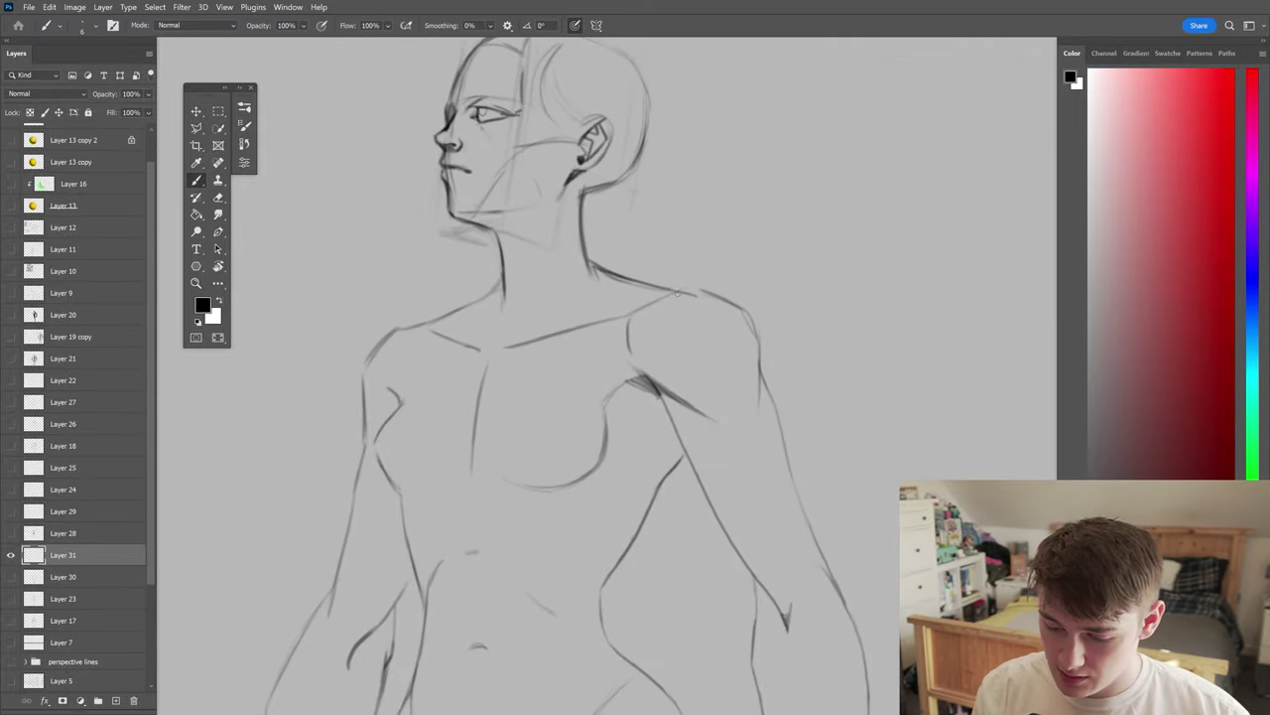
{"action": "key", "text": "h"}
{"action": "key", "text": "h"}
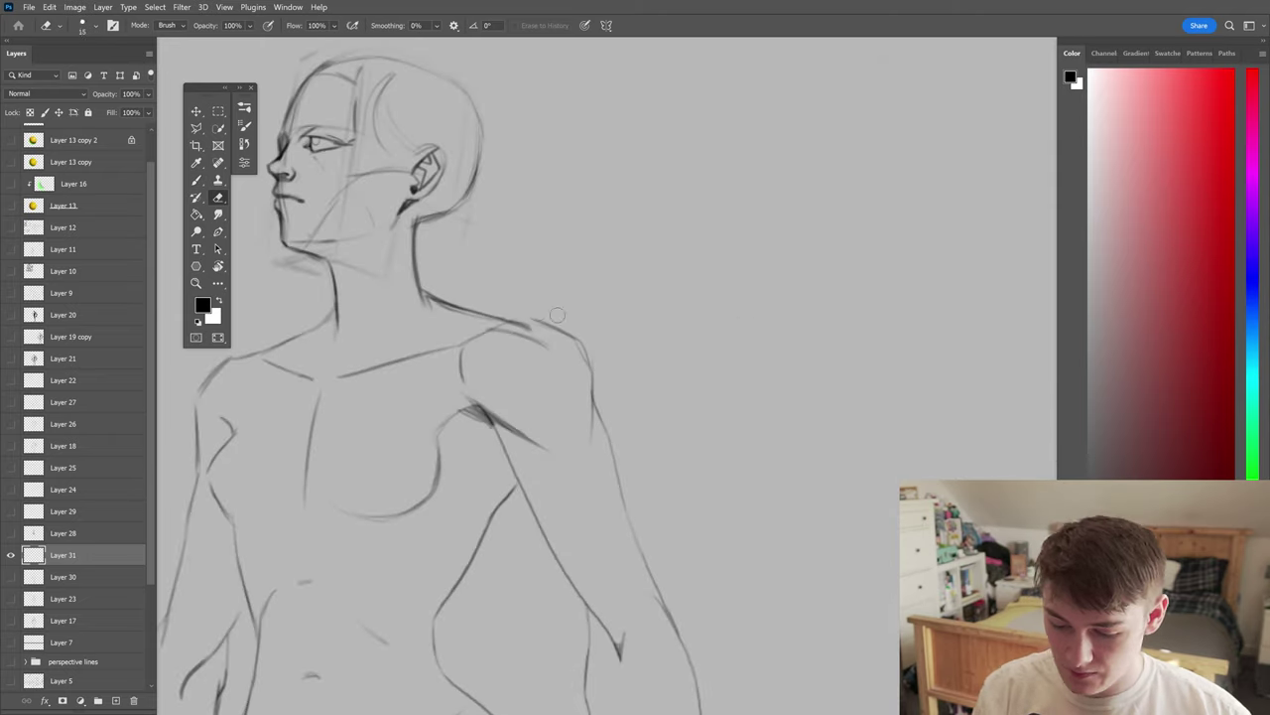
{"action": "key", "text": "h"}
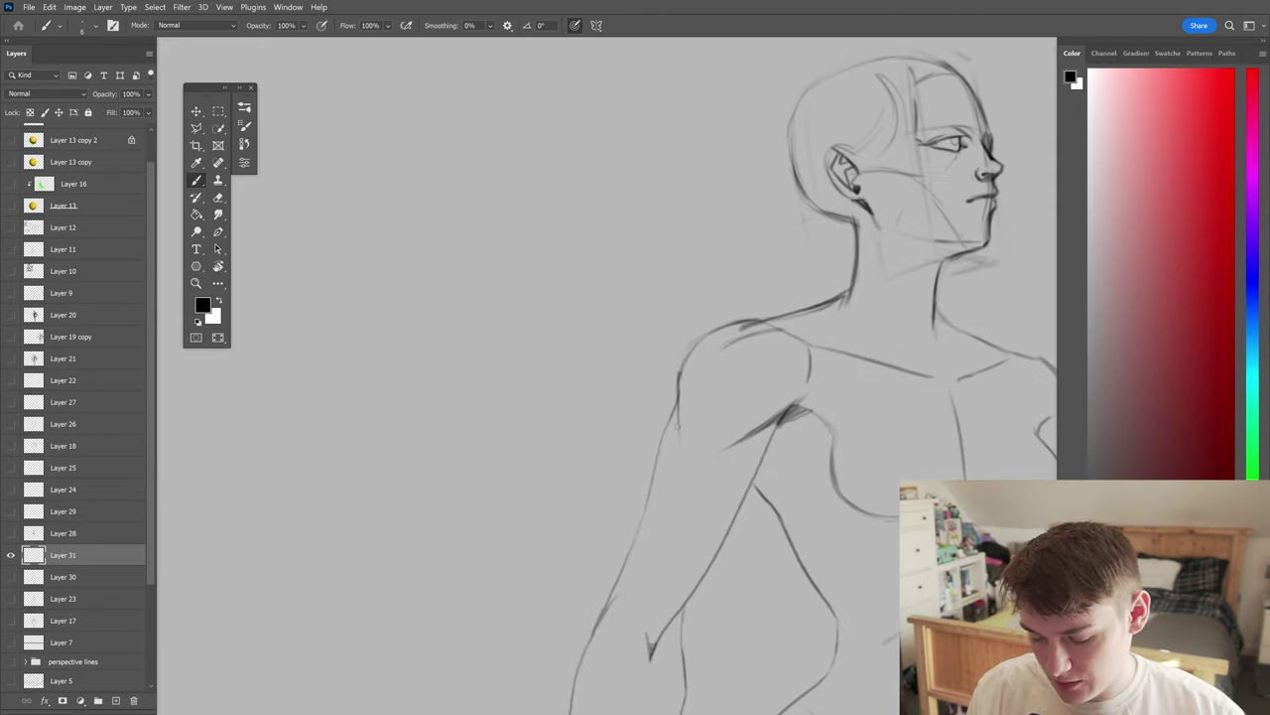
{"action": "key", "text": "h"}
{"action": "key", "text": "h"}
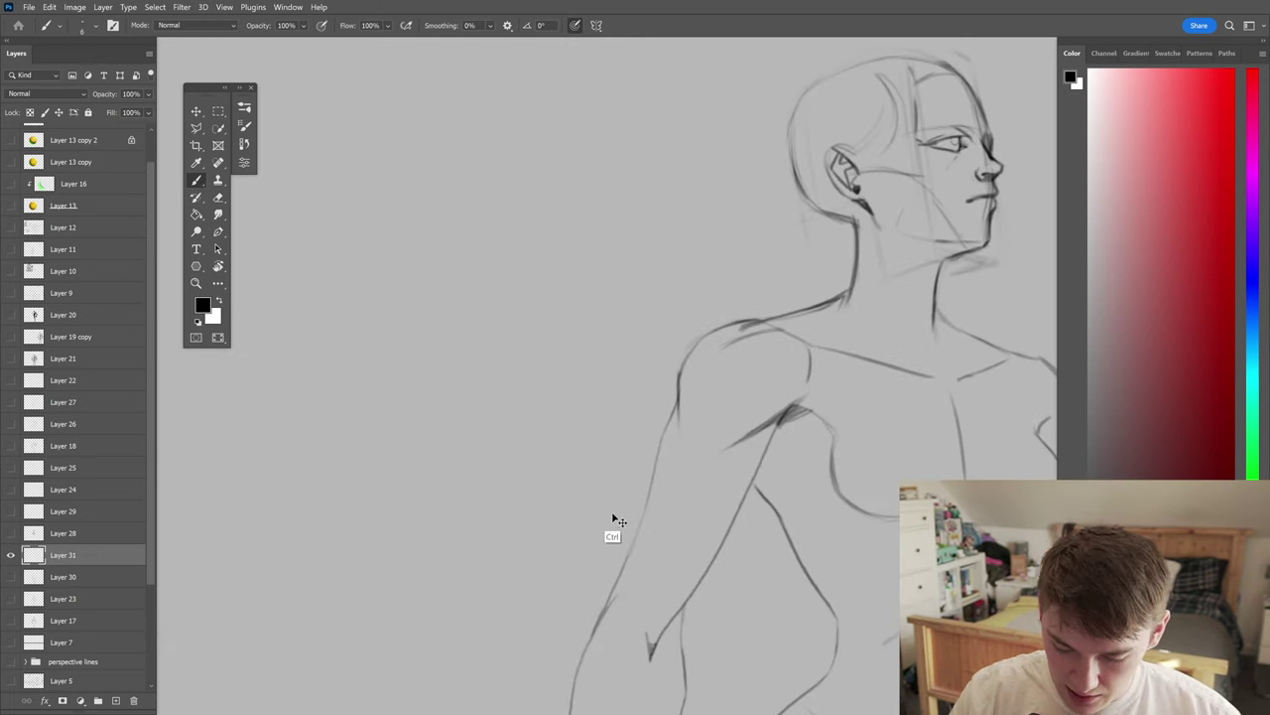
{"action": "key", "text": "h"}
{"action": "left_click_drag", "start_coordinate": [635, 536], "coordinate": [751, 343]}
- Set the Eraser to a 25 px brush tip from the presets list
{"action": "key", "text": "e"}
{"action": "left_click", "coordinate": [244, 110]}
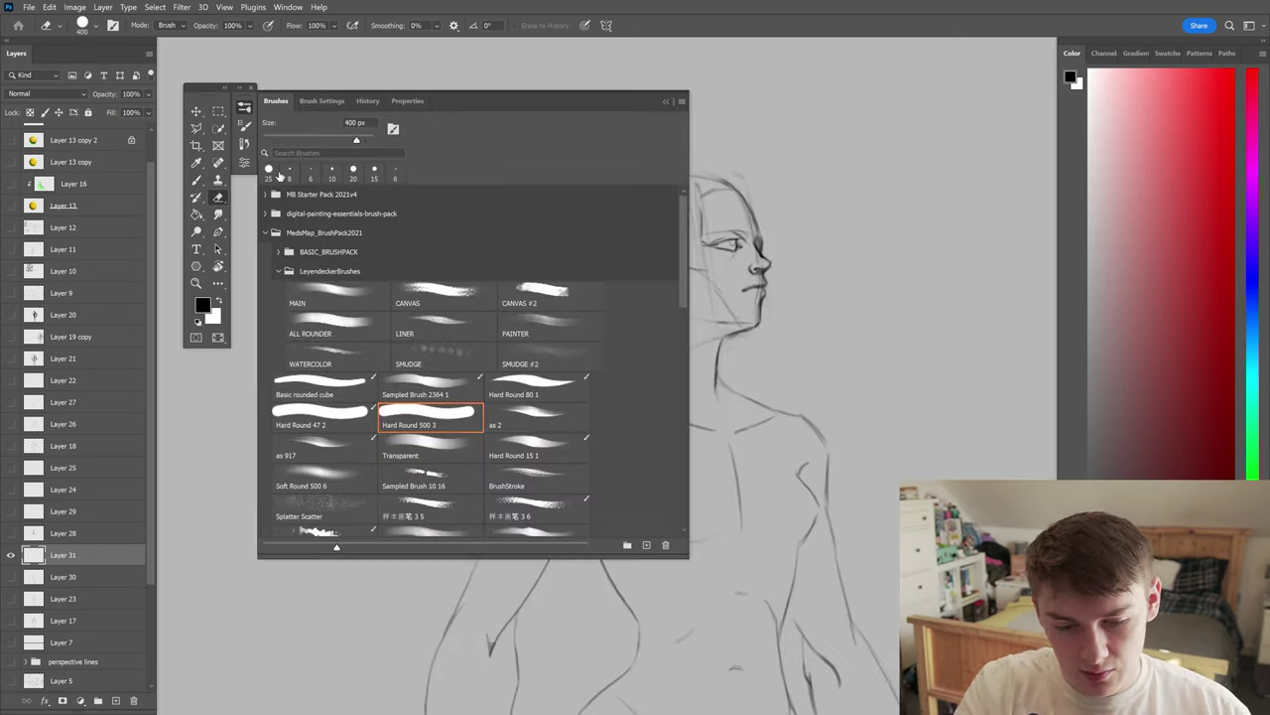
{"action": "left_click", "coordinate": [276, 171]}
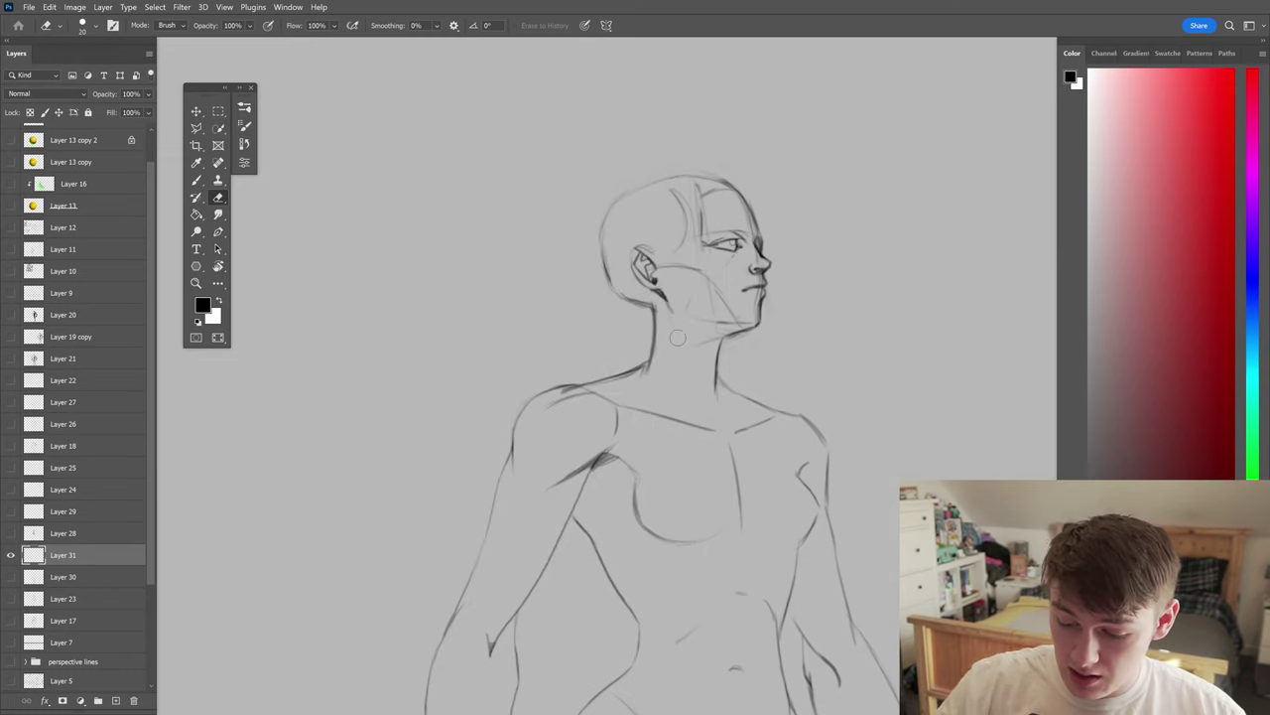
{"action": "scroll", "coordinate": [785, 298], "scroll_direction": "up", "scroll_amount": 2}
{"action": "key", "text": "b"}
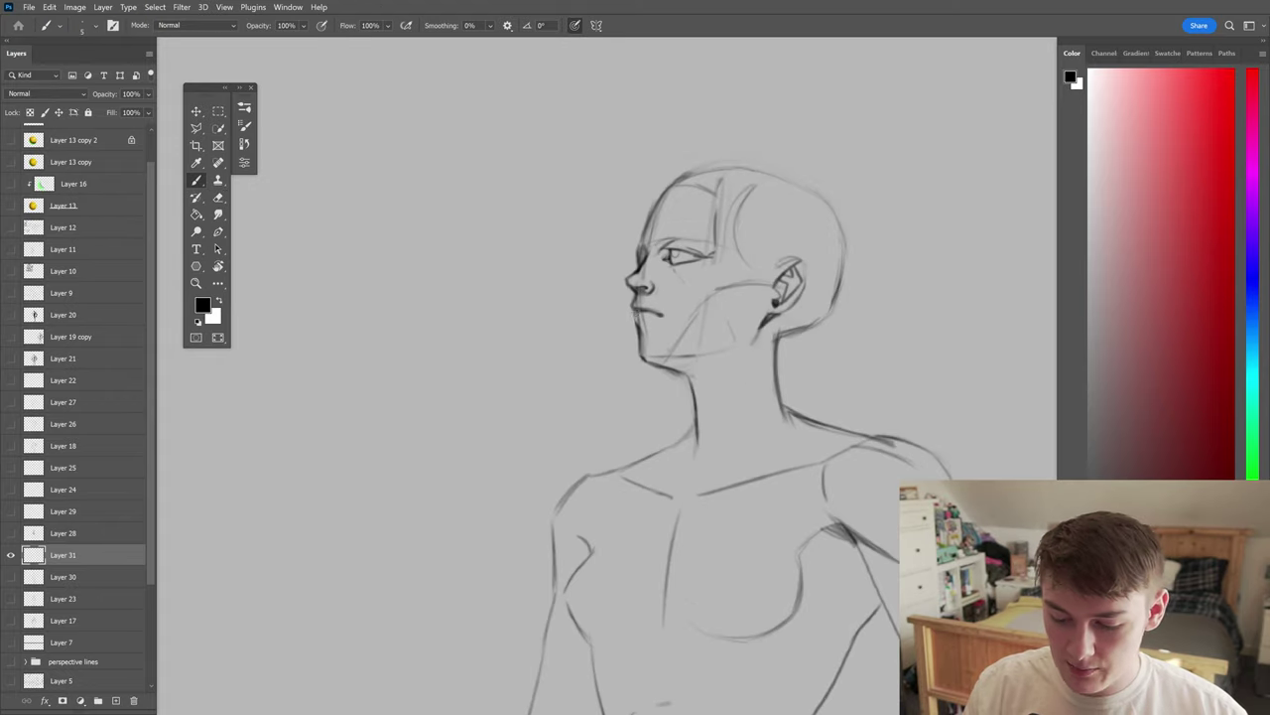
{"action": "scroll", "coordinate": [637, 314], "scroll_direction": "up", "scroll_amount": 4}
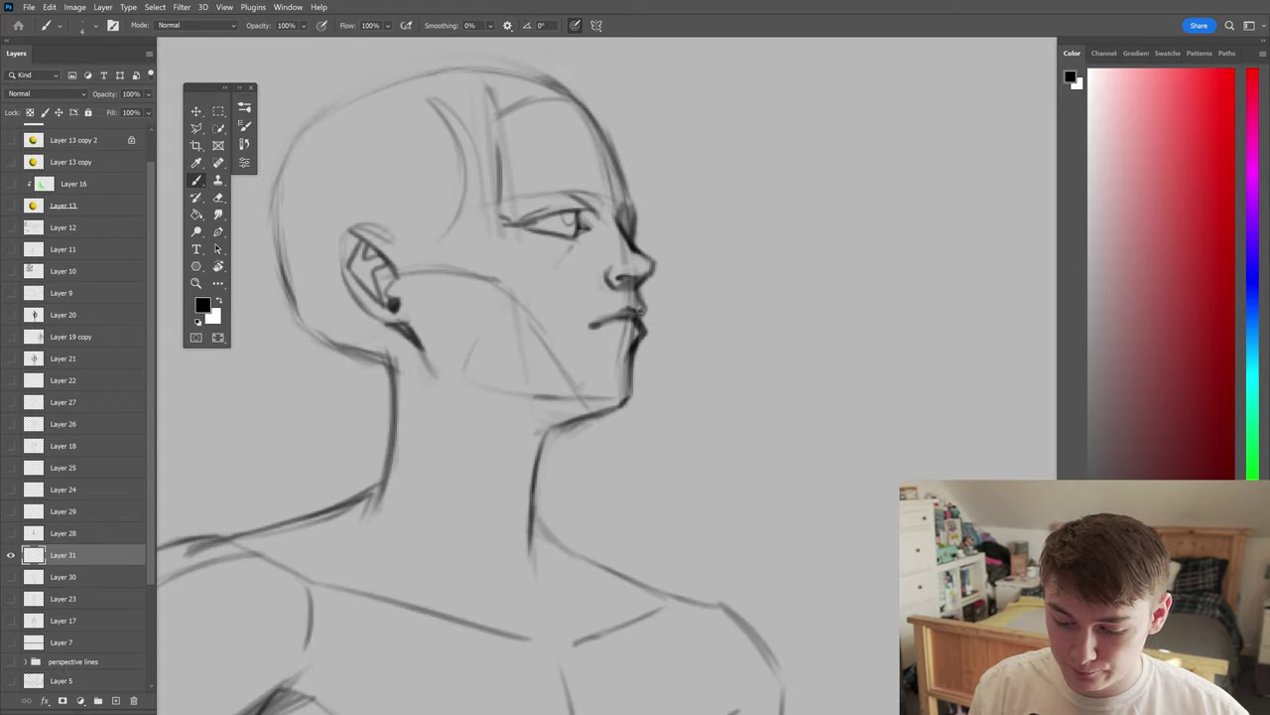
- Darken the nose, lip and chin lines into fuller lips, mirroring the canvas to check
{"action": "key", "text": "h"}
{"action": "scroll", "coordinate": [665, 367], "scroll_direction": "up", "scroll_amount": 2}
{"action": "key", "text": "h"}
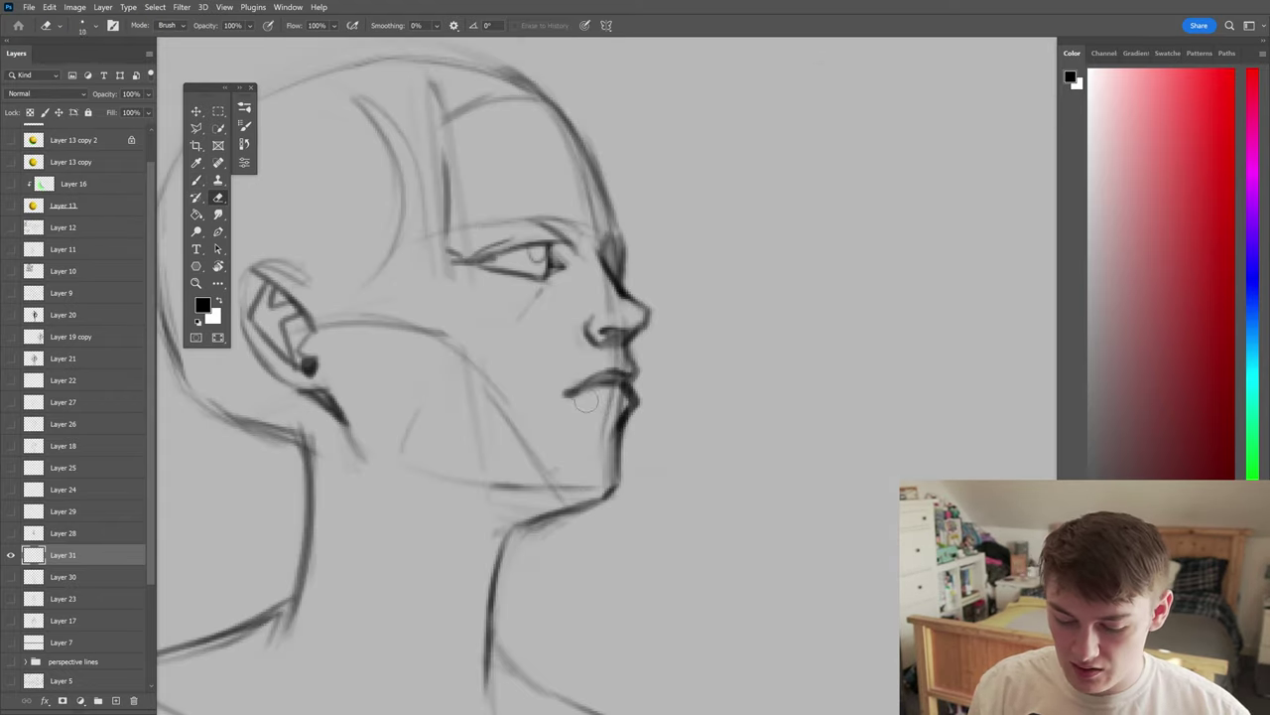
{"action": "key", "text": "h"}
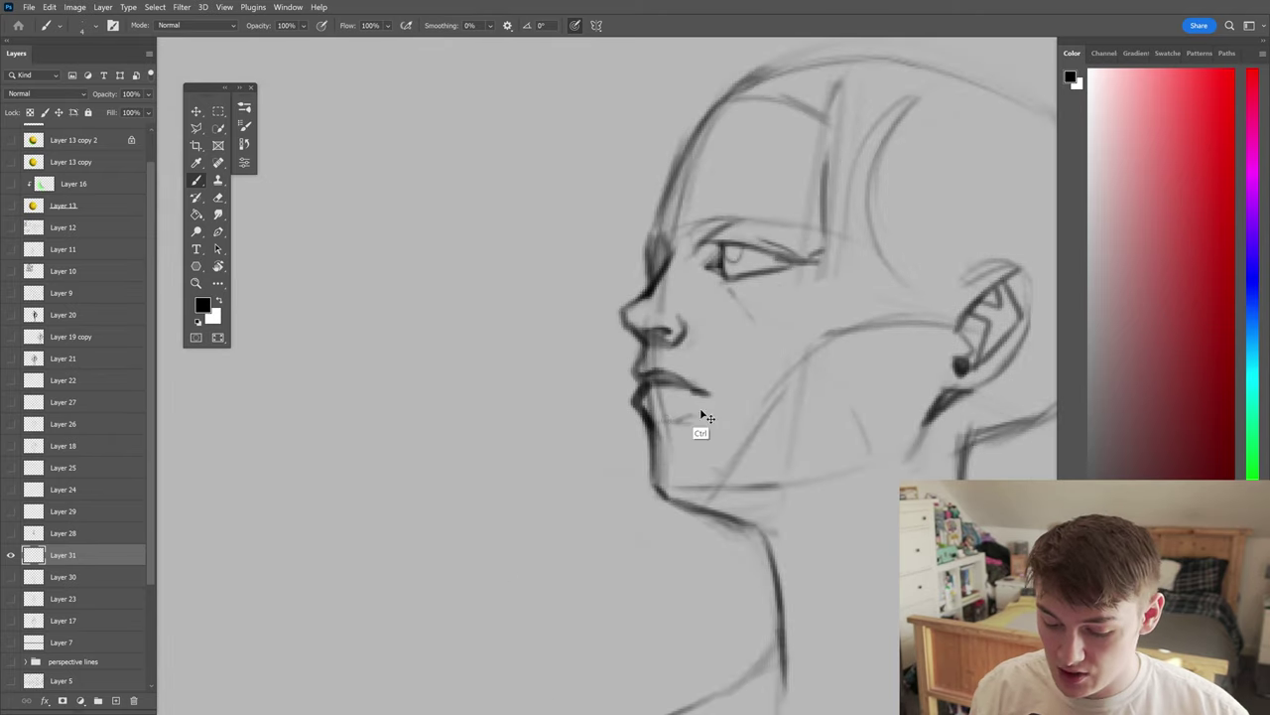
{"action": "key", "text": "h"}
{"action": "key", "text": "e"}
{"action": "scroll", "coordinate": [704, 417], "scroll_direction": "down", "scroll_amount": 5}
{"action": "scroll", "coordinate": [672, 539], "scroll_direction": "up", "scroll_amount": 4}
{"action": "key", "text": "z"}
{"action": "scroll", "coordinate": [674, 551], "scroll_direction": "down", "scroll_amount": 5}
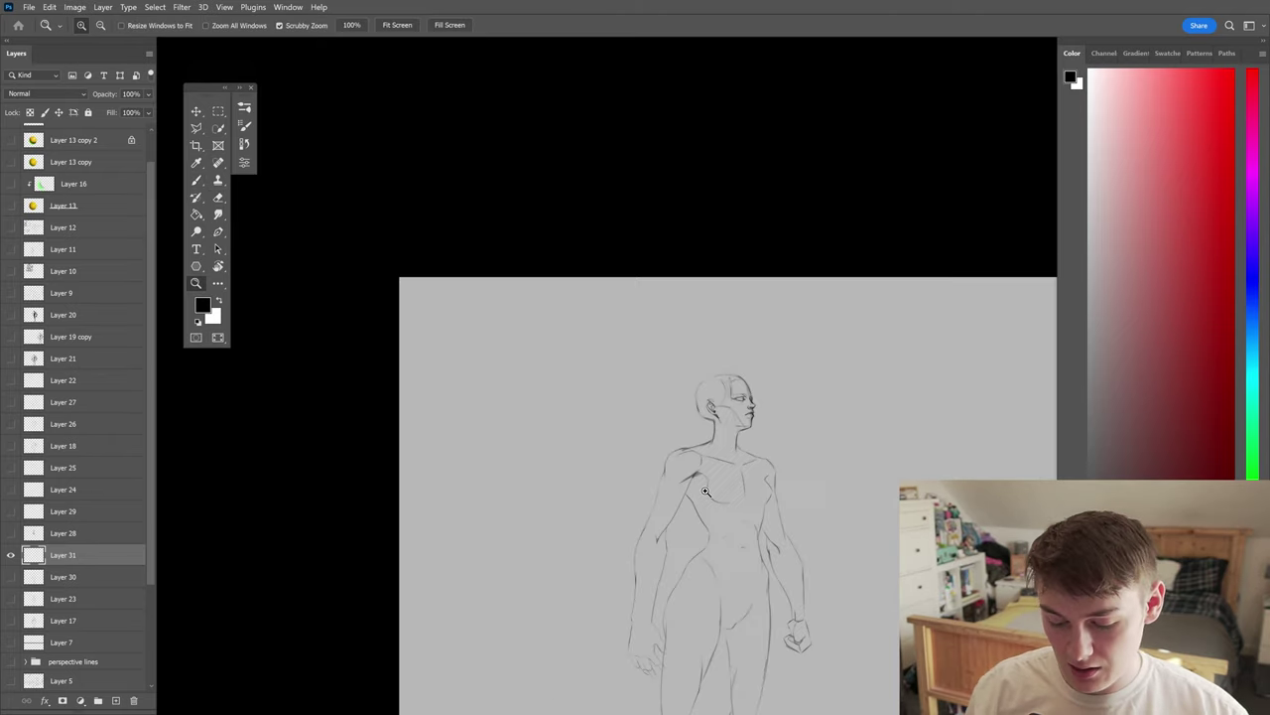
{"action": "scroll", "coordinate": [772, 462], "scroll_direction": "up", "scroll_amount": 3}
- Zoom onto the feet and inspect the dark short stroke at one foot
{"action": "key", "text": "b"}
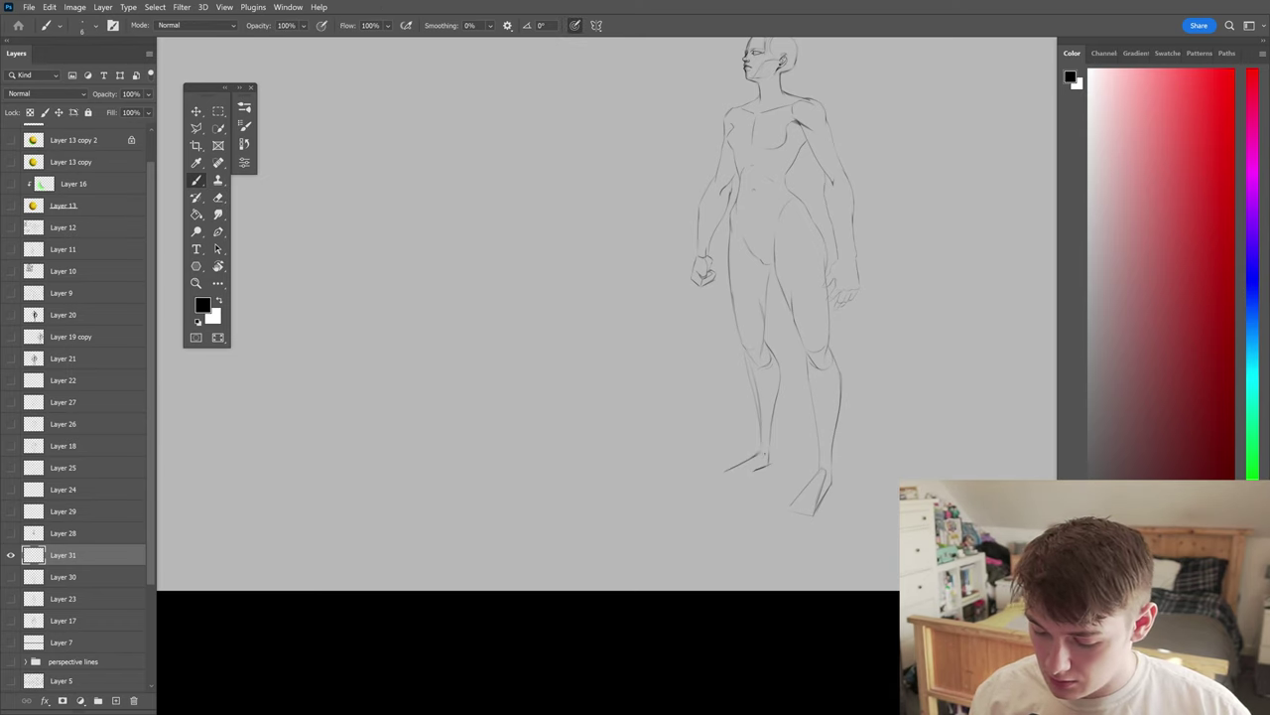
{"action": "scroll", "coordinate": [916, 446], "scroll_direction": "down", "scroll_amount": 3}
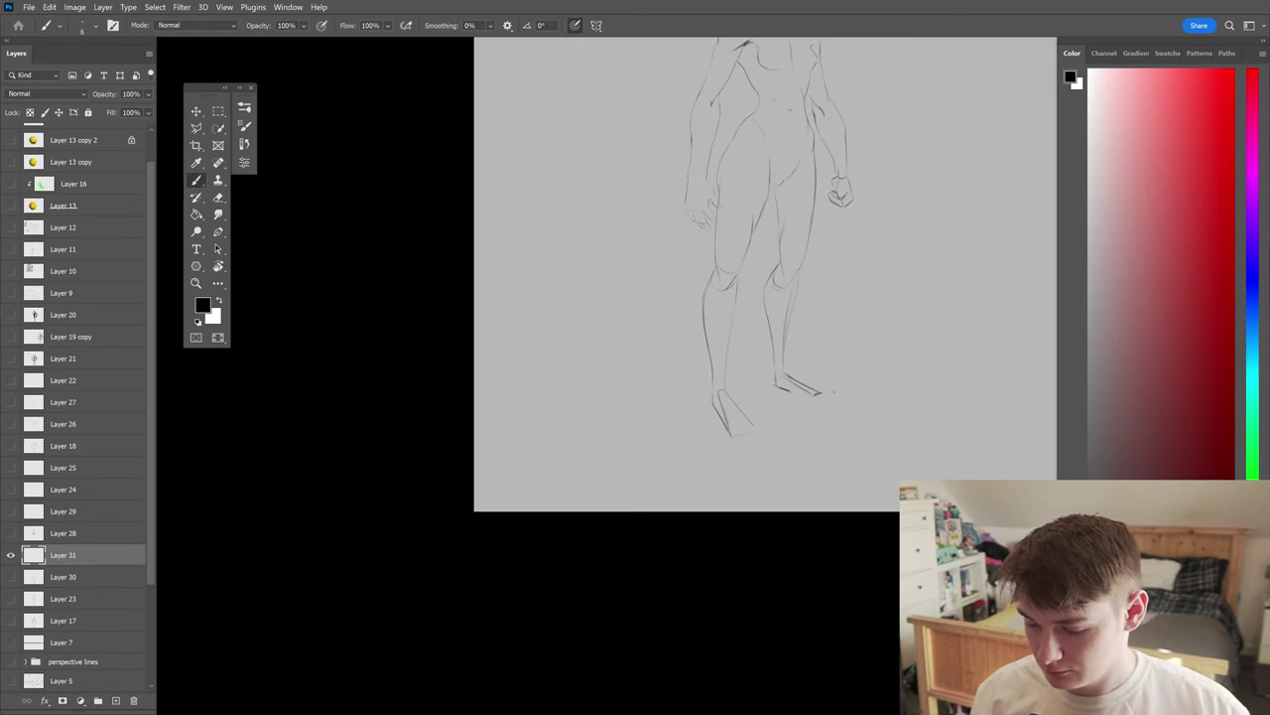
{"action": "scroll", "coordinate": [847, 383], "scroll_direction": "up", "scroll_amount": 6}
{"action": "key", "text": "e"}
{"action": "key", "text": "b"}
{"action": "scroll", "coordinate": [760, 462], "scroll_direction": "down", "scroll_amount": 3}
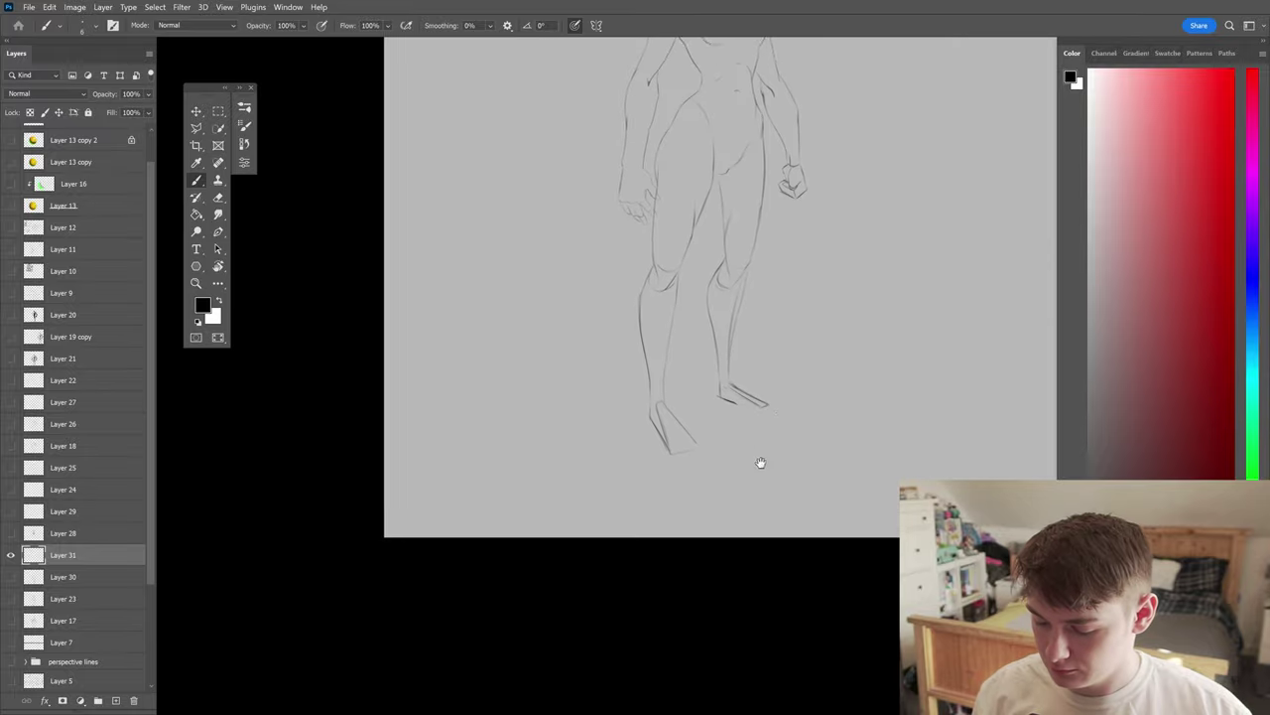
{"action": "scroll", "coordinate": [817, 488], "scroll_direction": "up", "scroll_amount": 4}
- Undo and erase the dark foot stroke, then redraw the sole with firmer lines
{"action": "key", "text": "ctrl+z"}
{"action": "left_click_drag", "start_coordinate": [685, 432], "coordinate": [765, 420]}
{"action": "key", "text": "e"}
{"action": "key", "text": "b"}
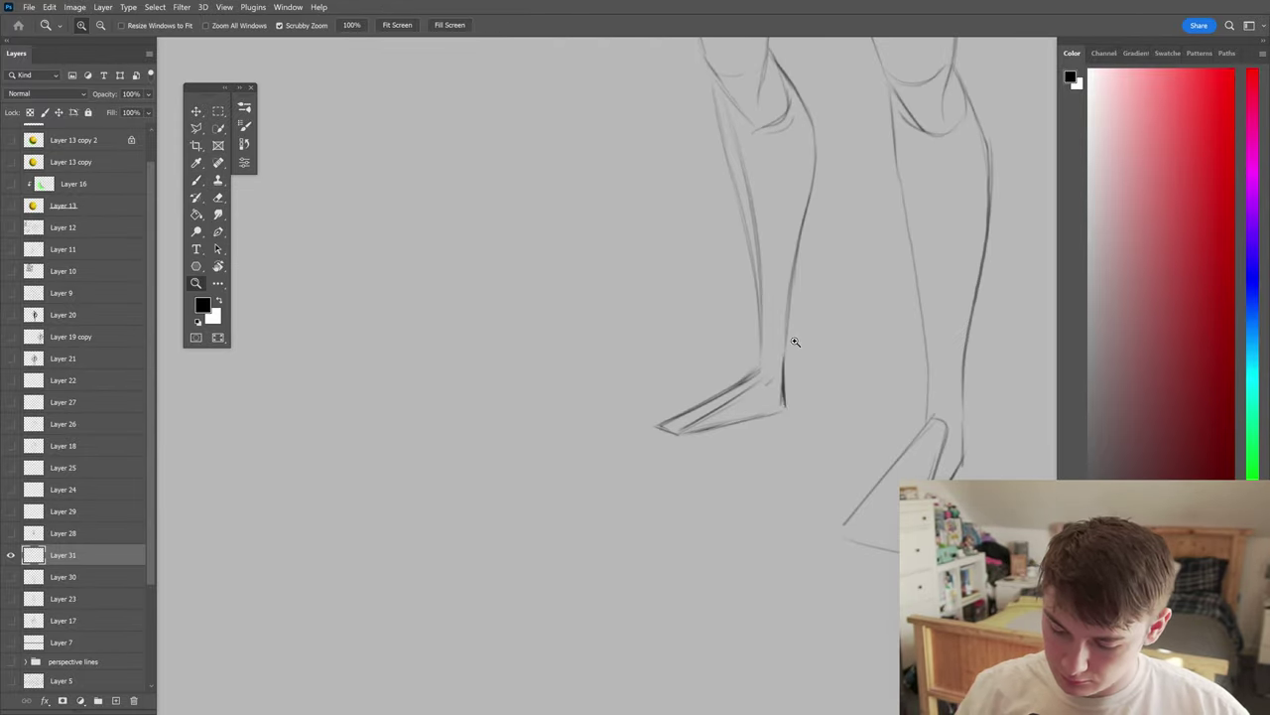
{"action": "scroll", "coordinate": [793, 397], "scroll_direction": "down", "scroll_amount": 3}
{"action": "scroll", "coordinate": [854, 466], "scroll_direction": "up", "scroll_amount": 4}
{"action": "scroll", "coordinate": [821, 563], "scroll_direction": "up", "scroll_amount": 3}
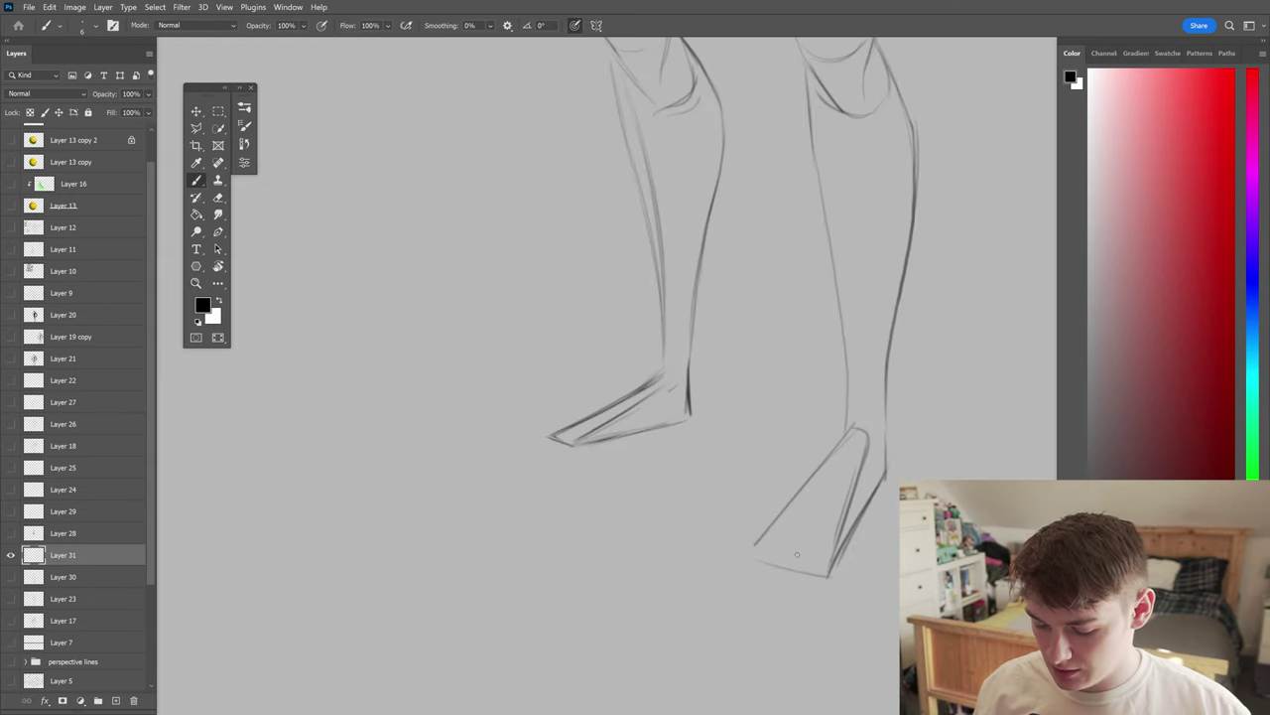
- Mirror the canvas view and zoom back out to check the whole figure
{"action": "scroll", "coordinate": [816, 388], "scroll_direction": "down", "scroll_amount": 5}
{"action": "key", "text": "z"}
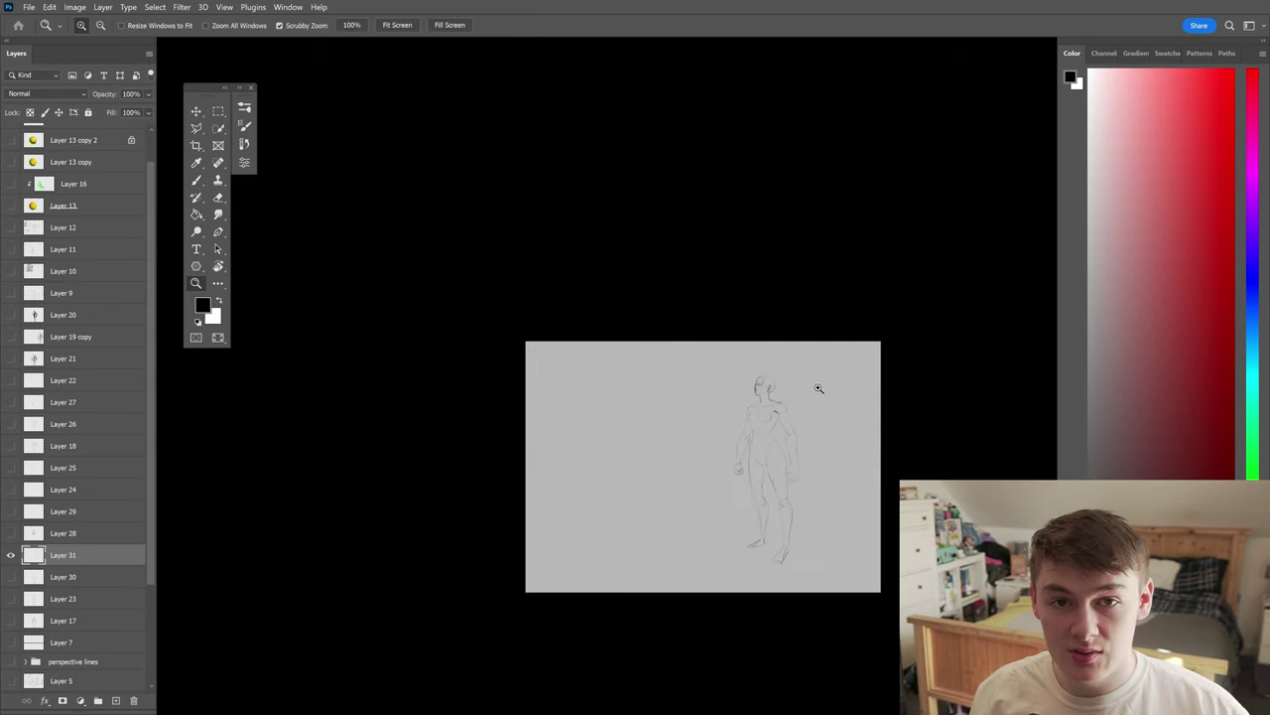
{"action": "scroll", "coordinate": [794, 397], "scroll_direction": "up", "scroll_amount": 5}
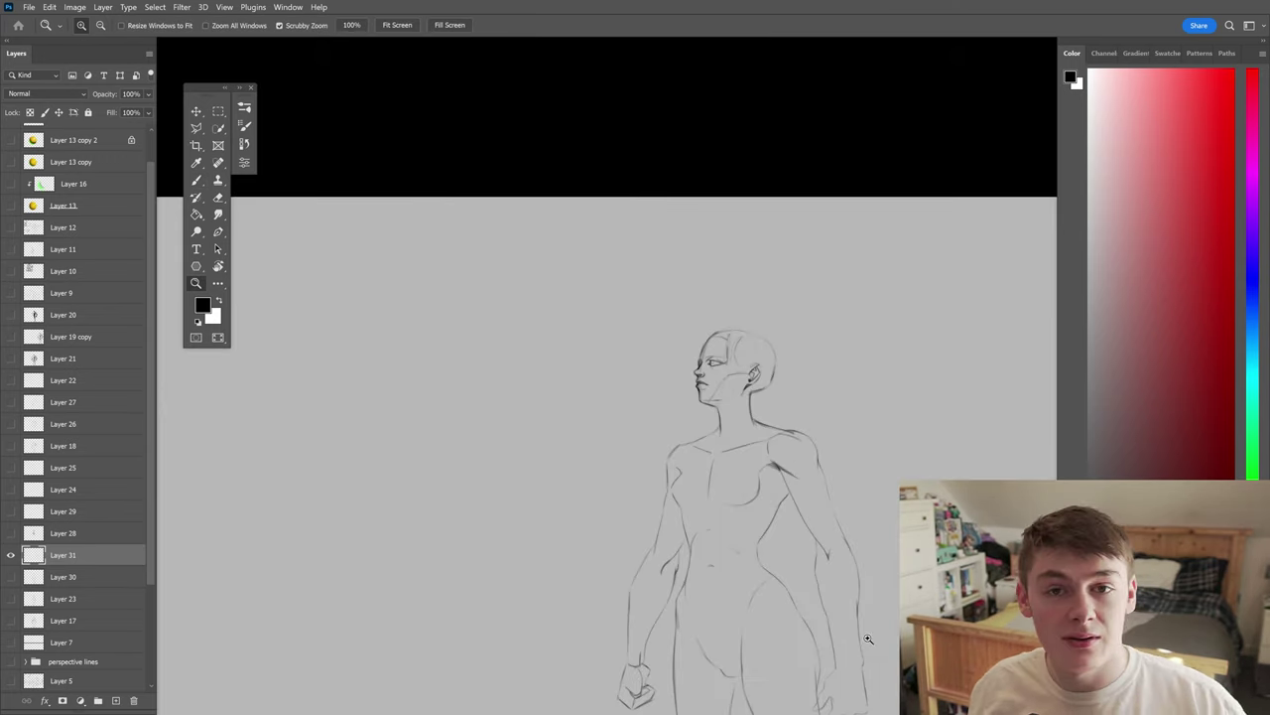
{"action": "scroll", "coordinate": [868, 623], "scroll_direction": "down", "scroll_amount": 4}
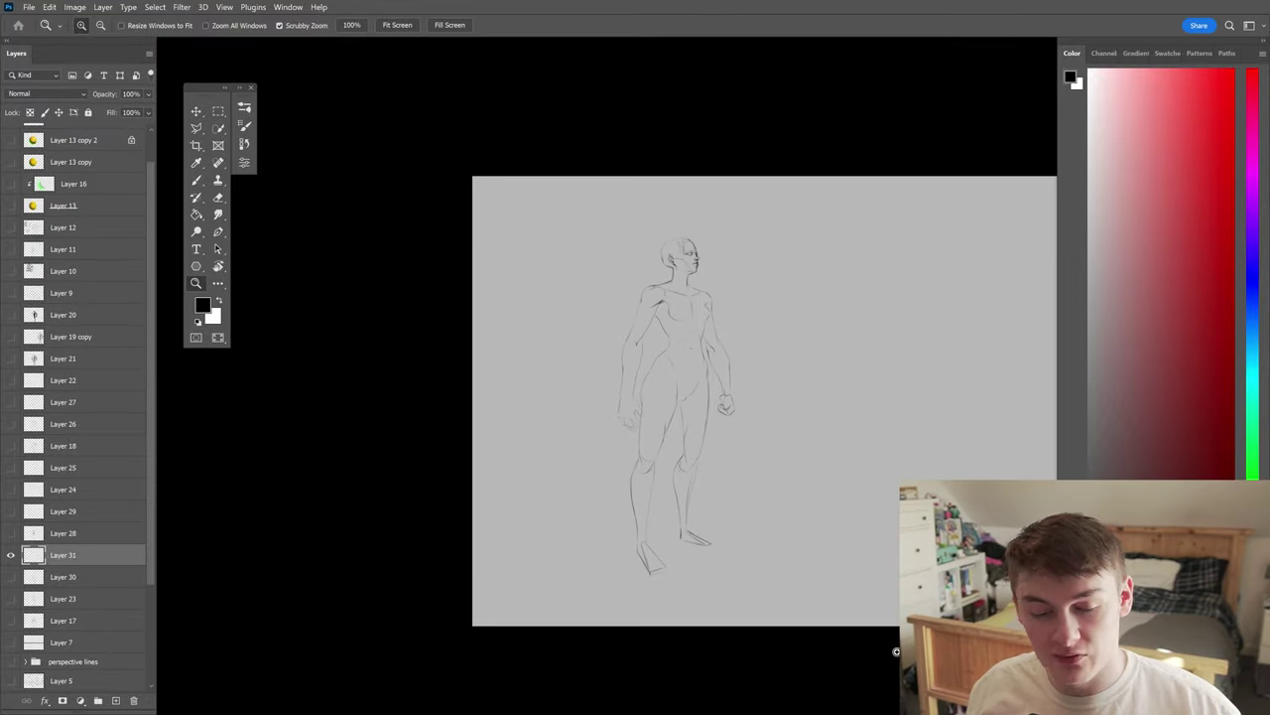
{"action": "scroll", "coordinate": [626, 414], "scroll_direction": "up", "scroll_amount": 4}
{"action": "key", "text": "e"}
{"action": "key", "text": "b"}
{"action": "key", "text": "ctrl+shift+h"}
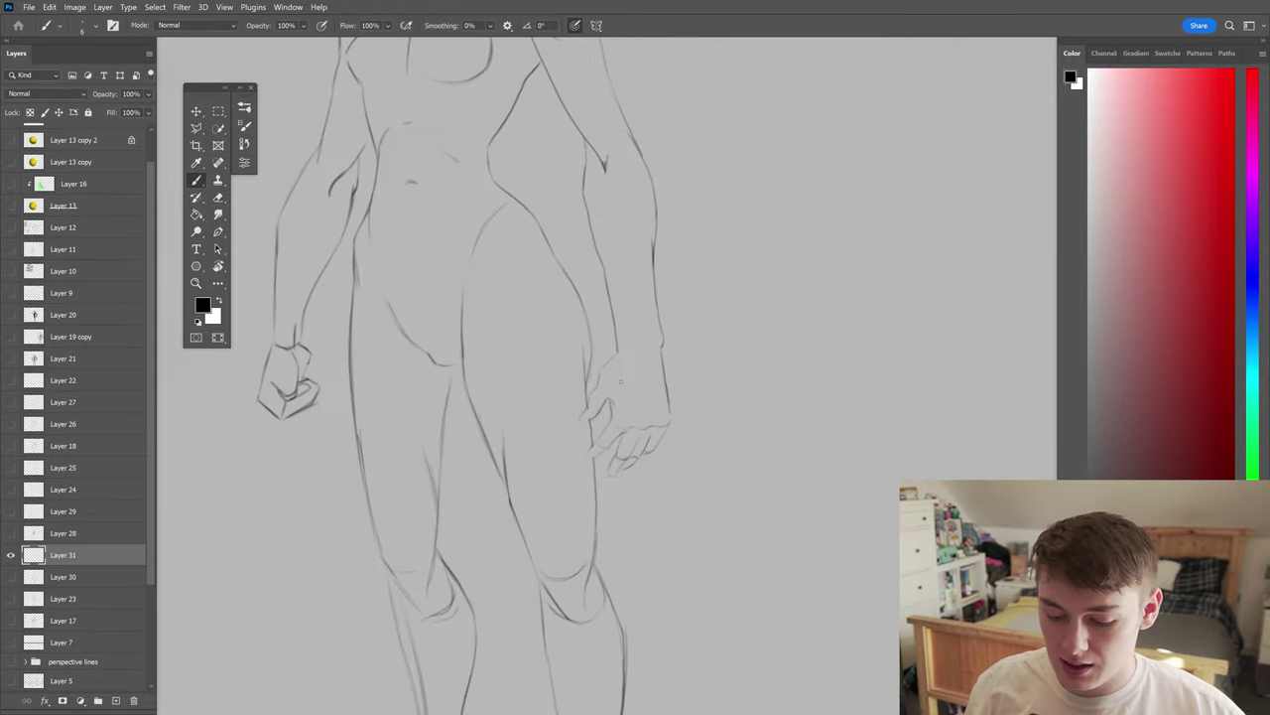
{"action": "scroll", "coordinate": [639, 556], "scroll_direction": "down", "scroll_amount": 4}
{"action": "scroll", "coordinate": [695, 427], "scroll_direction": "up", "scroll_amount": 4}
{"action": "scroll", "coordinate": [652, 556], "scroll_direction": "down", "scroll_amount": 1}
{"action": "key", "text": "z"}
{"action": "scroll", "coordinate": [639, 555], "scroll_direction": "down", "scroll_amount": 3}
{"action": "scroll", "coordinate": [640, 556], "scroll_direction": "down", "scroll_amount": 3}
{"action": "key", "text": "b"}
{"action": "scroll", "coordinate": [725, 358], "scroll_direction": "up", "scroll_amount": 5}
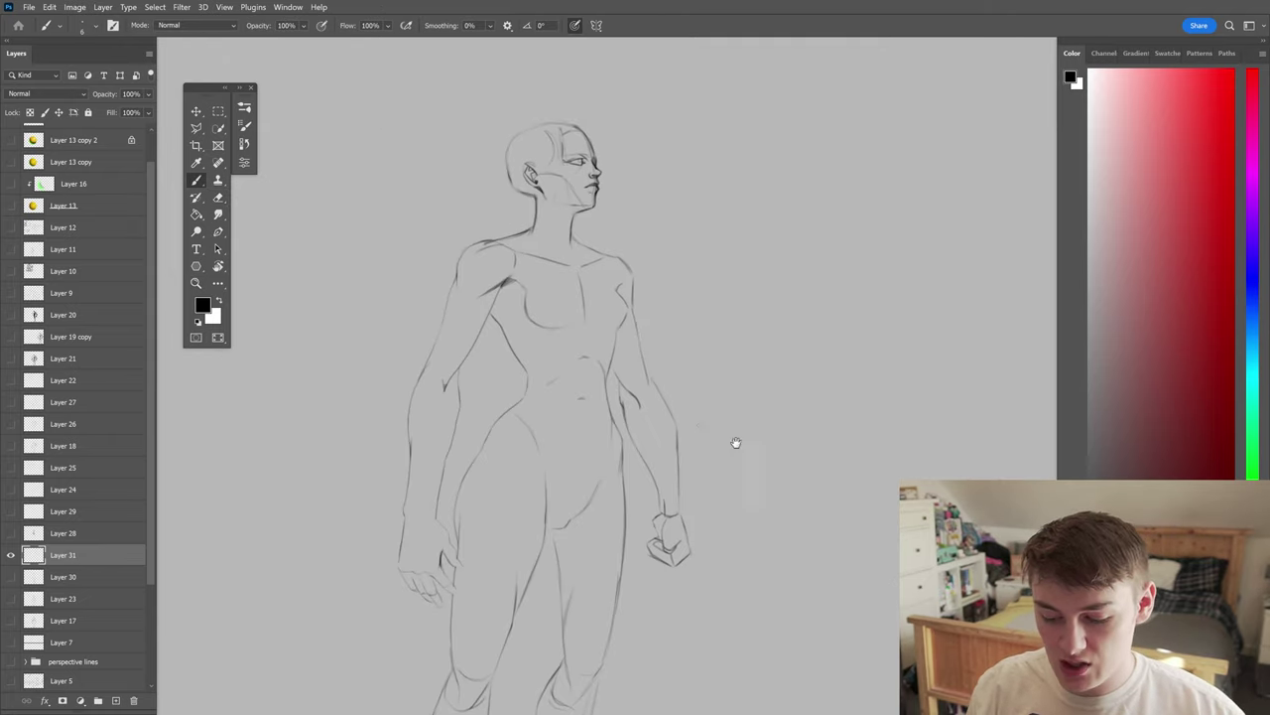
{"action": "key", "text": "z"}
{"action": "key", "text": "ctrl+minus"}
- Zoom in on the chest, legs and hands to inspect the torso and arms
{"action": "key", "text": "z"}
{"action": "left_click_drag", "start_coordinate": [694, 343], "coordinate": [765, 368]}
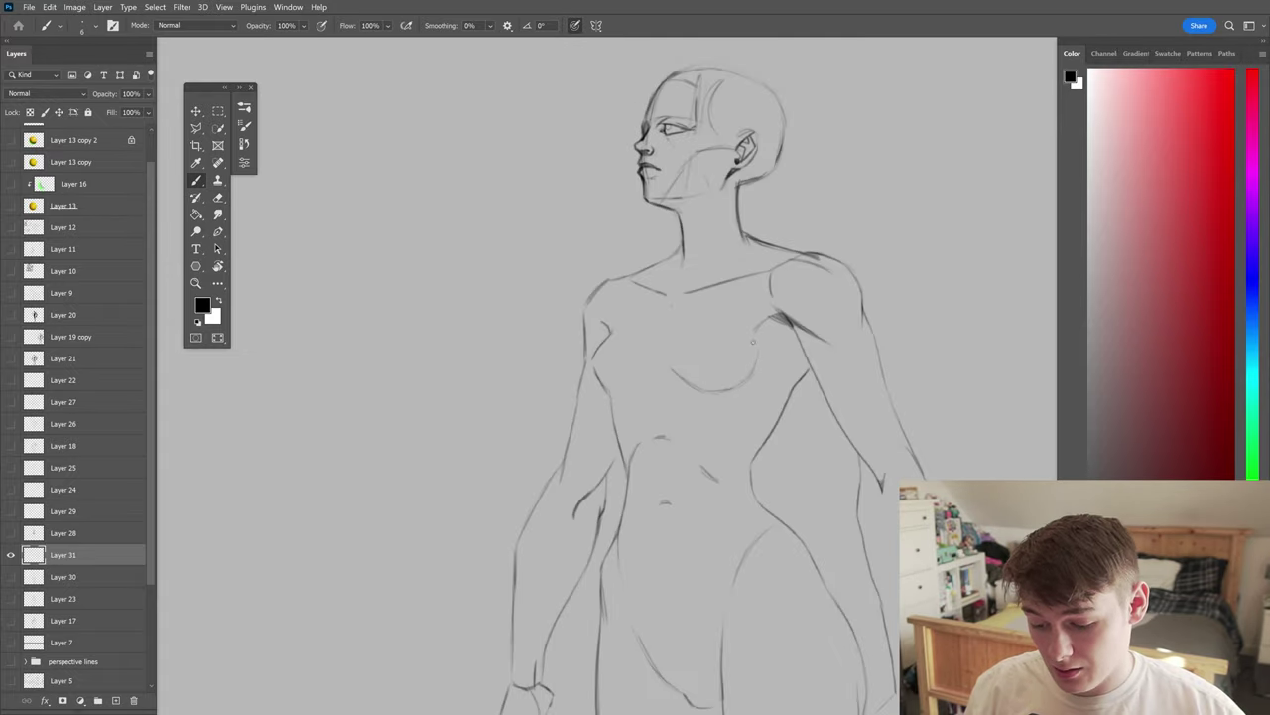
{"action": "key", "text": "ctrl+minus"}
{"action": "key", "text": "ctrl+minus"}
{"action": "left_click_drag", "start_coordinate": [734, 576], "coordinate": [709, 420]}
{"action": "left_click_drag", "start_coordinate": [748, 494], "coordinate": [690, 418]}
{"action": "key", "text": "e"}
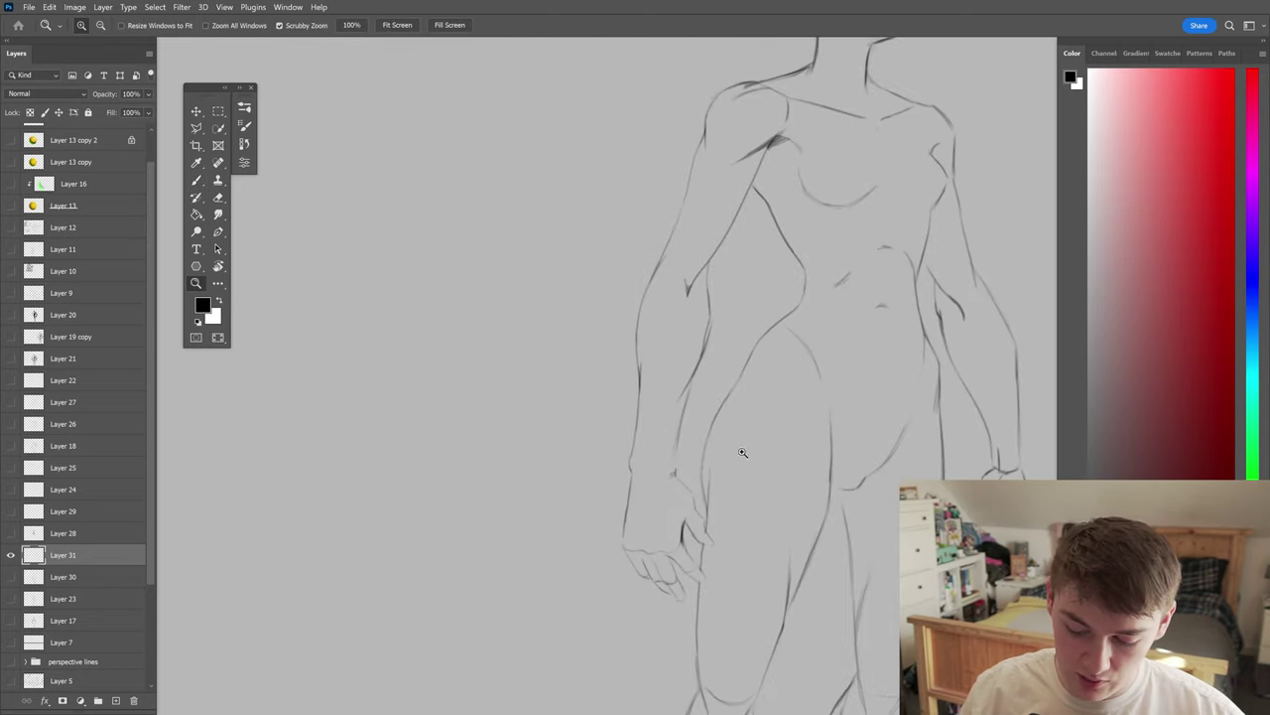
{"action": "key", "text": "ctrl+0"}
{"action": "key", "text": "b"}
{"action": "left_click", "coordinate": [630, 279]}
- Draw a short Brush stroke near the armpit to refine the chest contour
{"action": "key", "text": "b"}
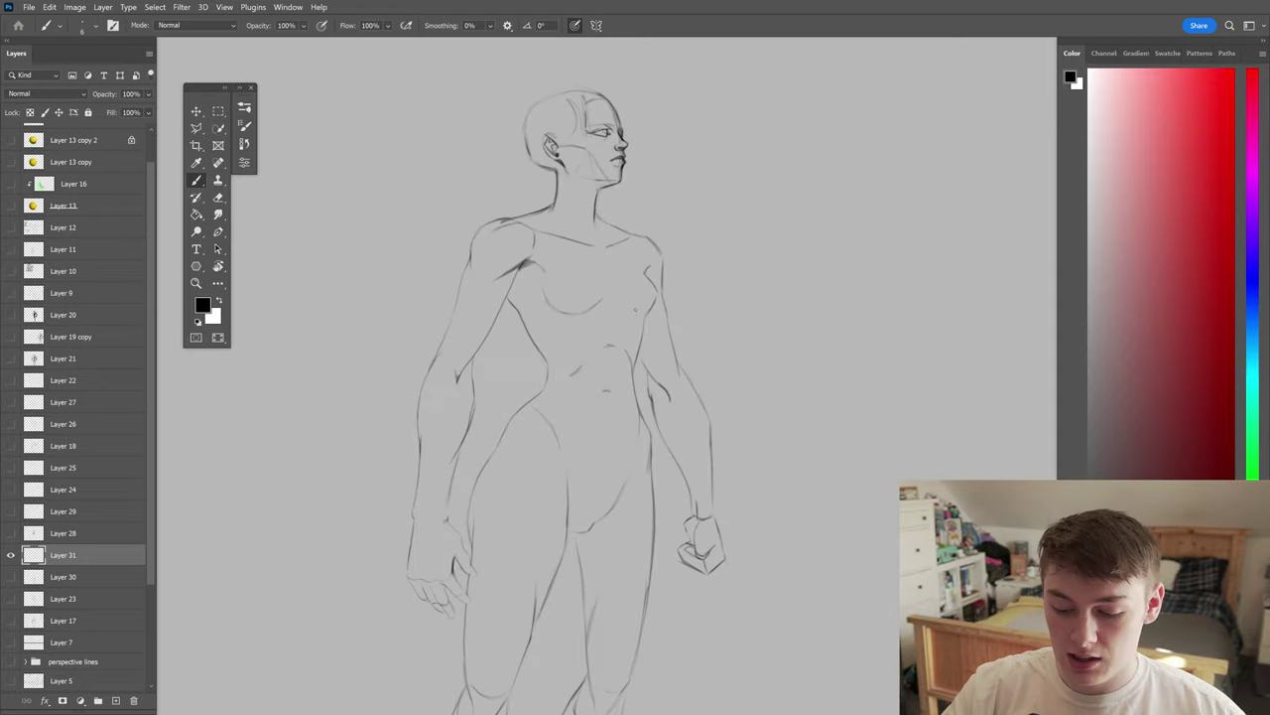
{"action": "mouse_move", "coordinate": [643, 355]}
{"action": "left_mouse_down"}
{"action": "mouse_move", "coordinate": [566, 328]}
{"action": "mouse_move", "coordinate": [617, 256]}
{"action": "left_mouse_up"}
{"action": "key", "text": "e"}
{"action": "key", "text": "b"}
{"action": "left_click_drag", "start_coordinate": [602, 316], "coordinate": [621, 330]}
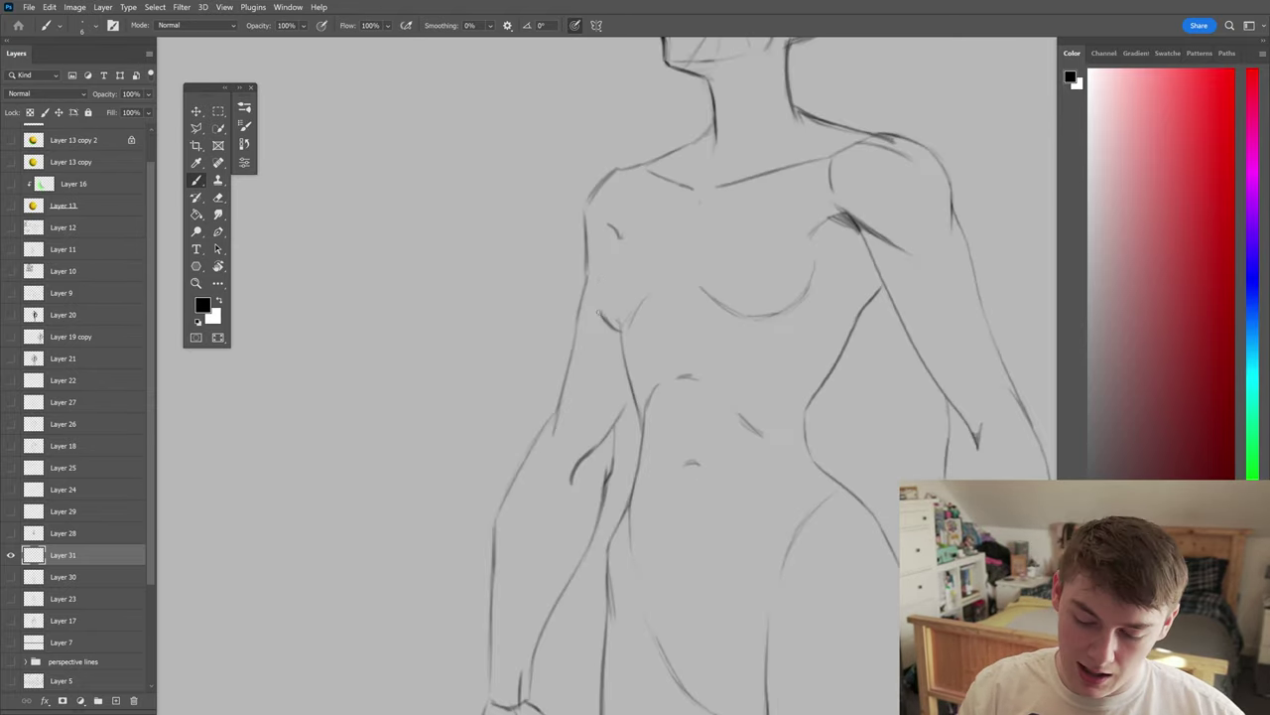